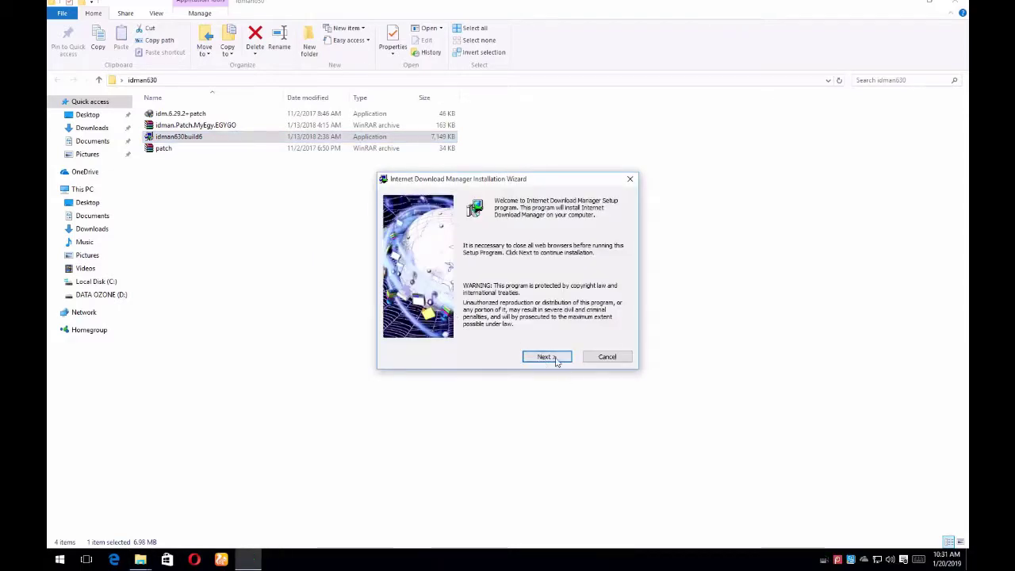
- Install Internet Download Manager in the default destination folder with a desktop icon, accepting the wizard's terms and finishing the setup
click(557, 358)
click(512, 334)
click(546, 357)
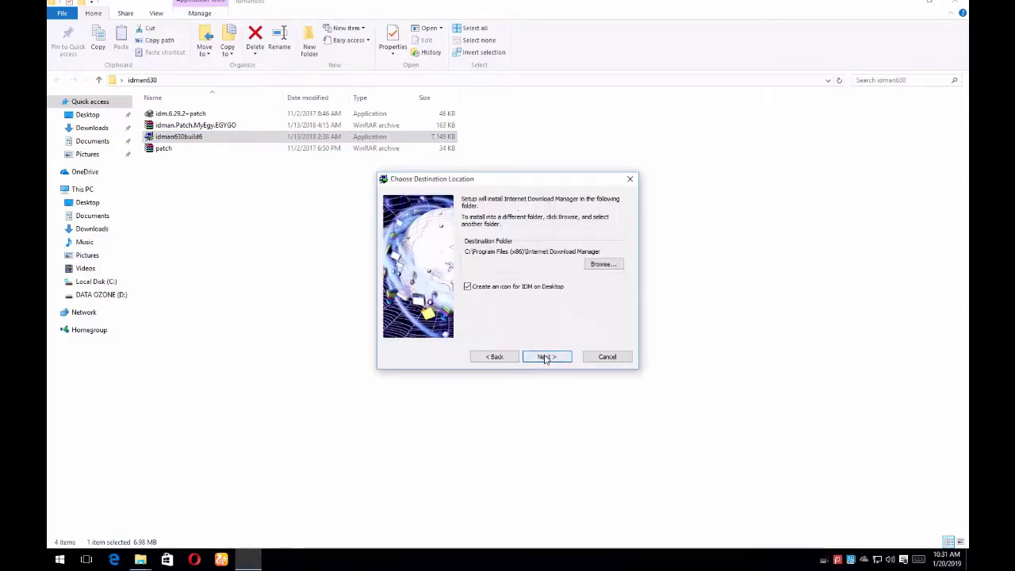
click(546, 358)
click(544, 357)
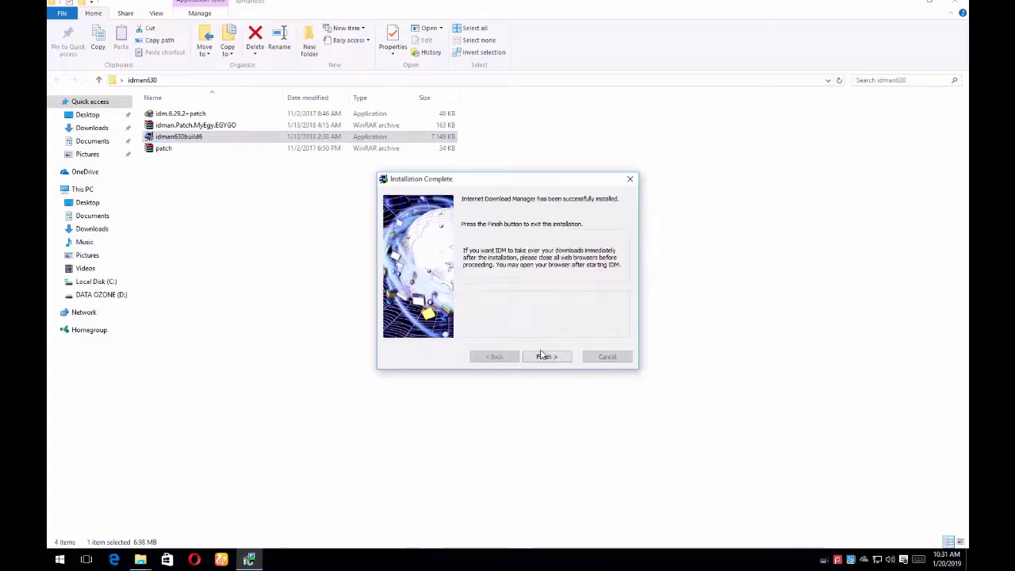
click(546, 357)
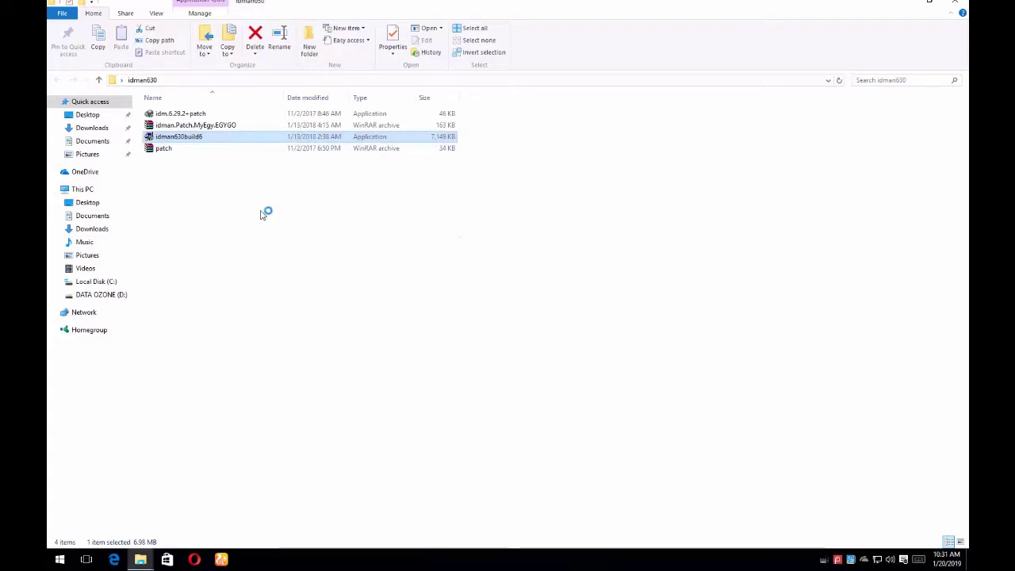
- Dismiss the IDM browser integration notices for Firefox and Microsoft Edge, and close the Store window
click(590, 314)
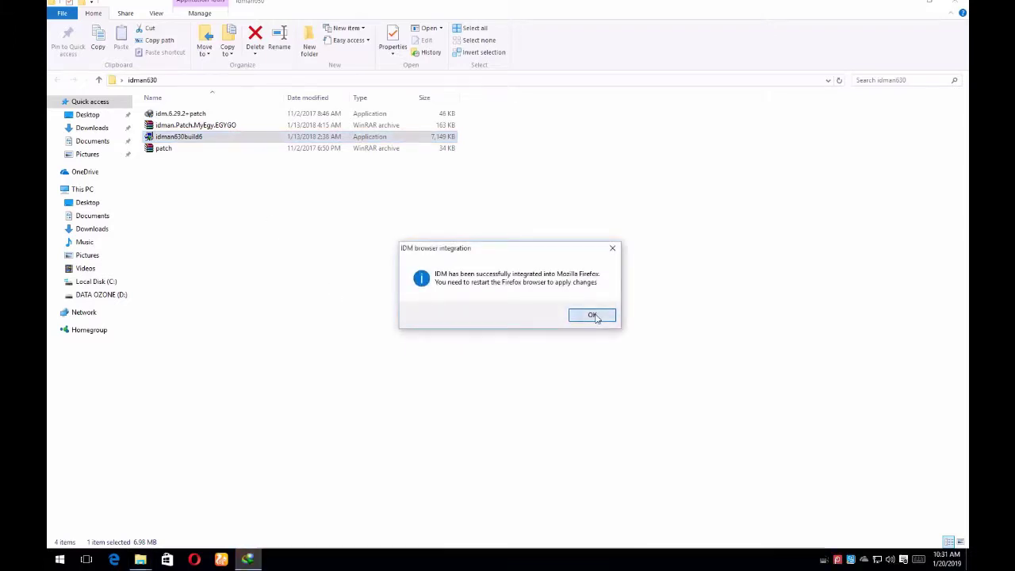
click(609, 318)
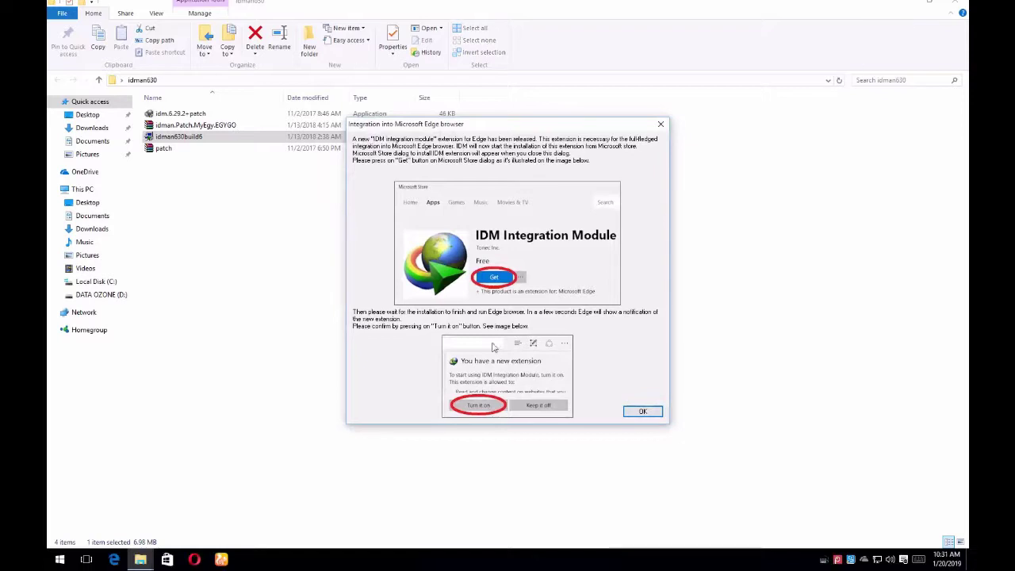
click(643, 411)
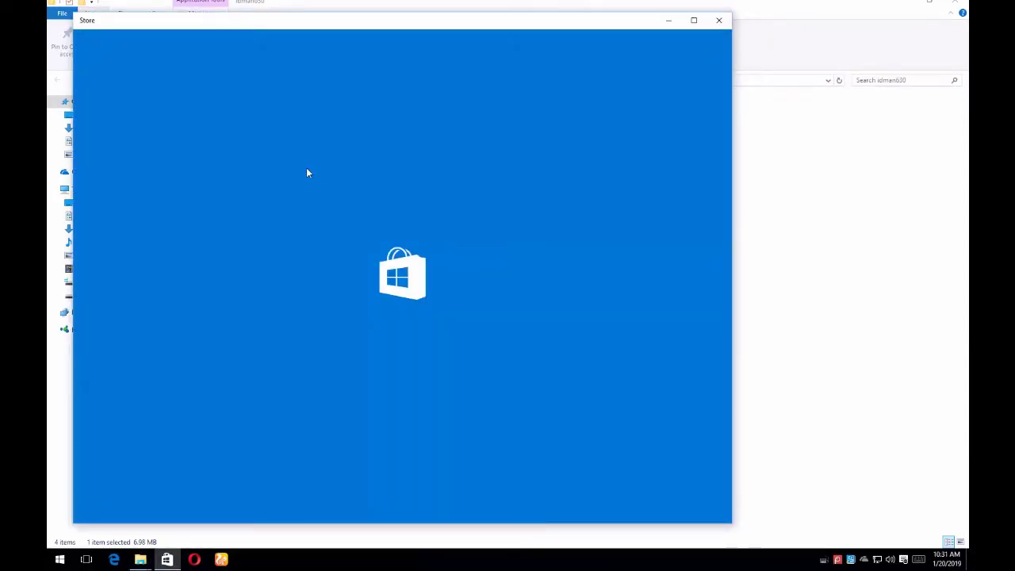
click(719, 20)
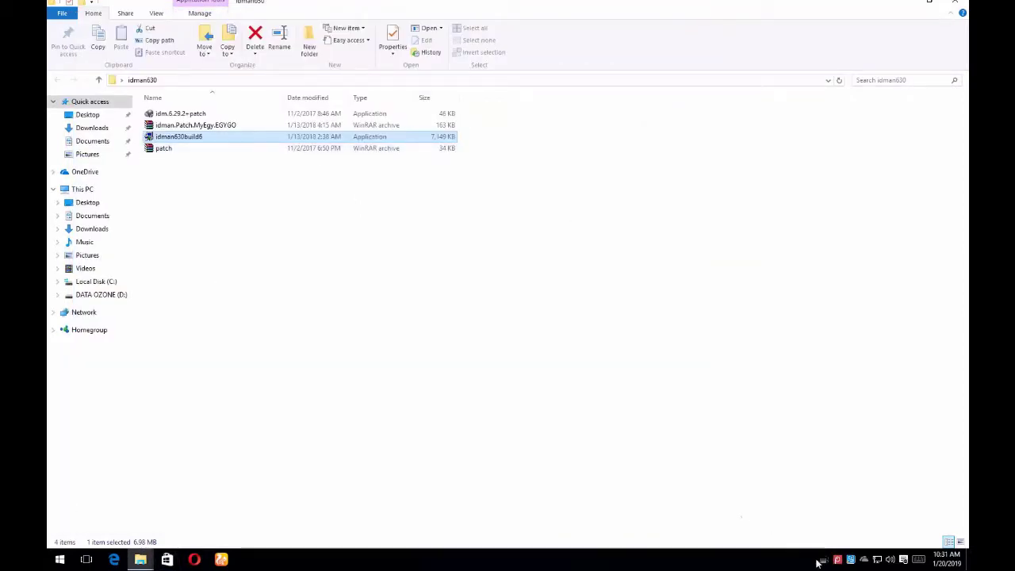
- Show the desktop, launch Internet Download Manager and check its registration options, then close its window
click(60, 560)
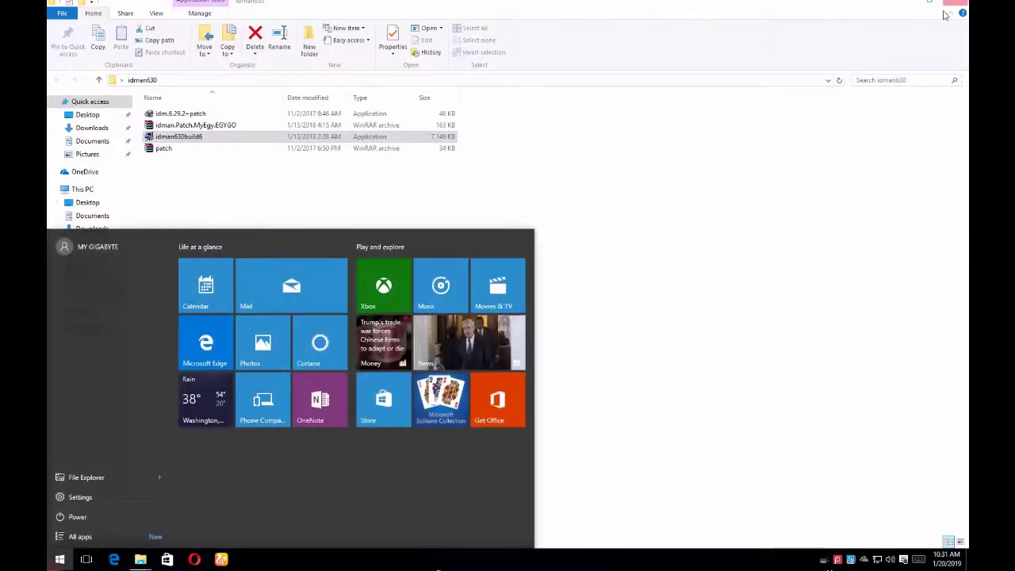
key(super+d)
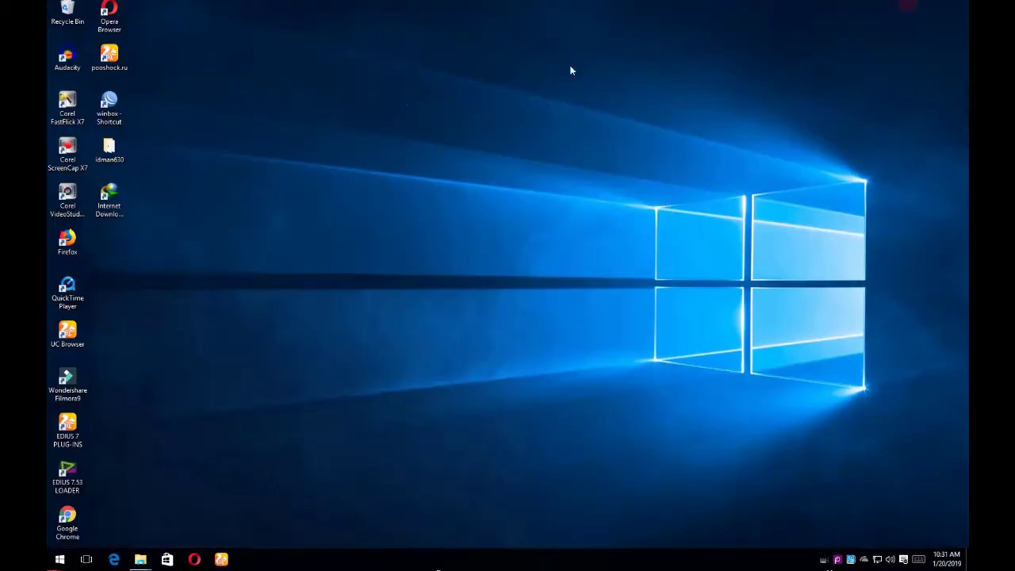
double_click(109, 199)
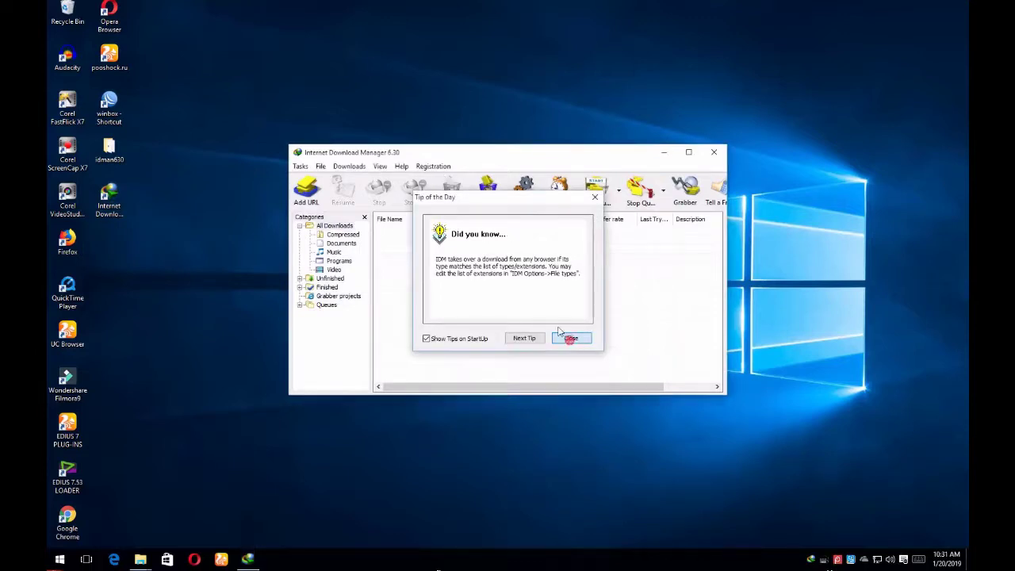
click(568, 338)
click(435, 167)
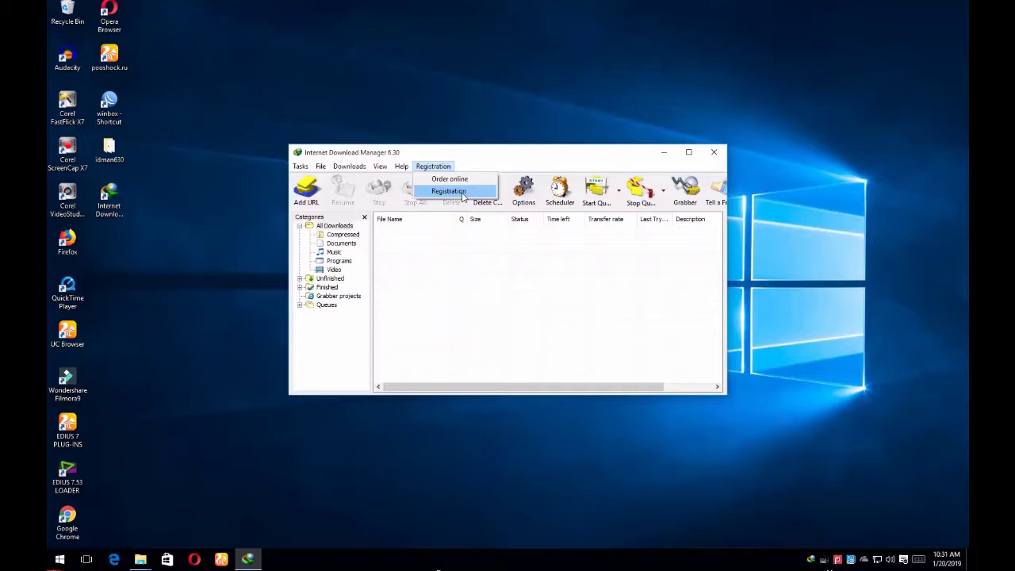
click(715, 153)
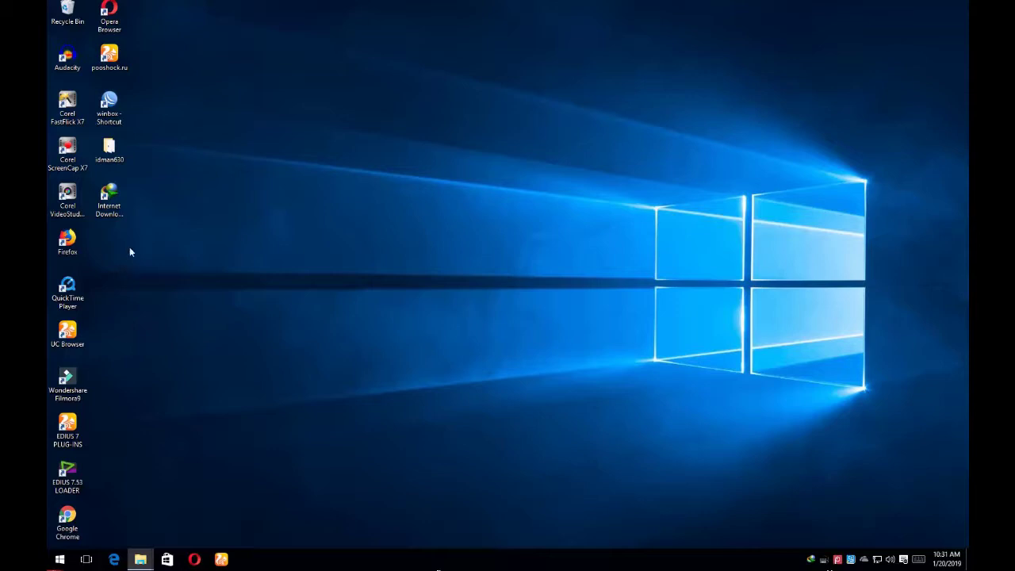
- Run idm.6.29.2+patch from the idman630 desktop folder and start patching with the backup option enabled
double_click(110, 157)
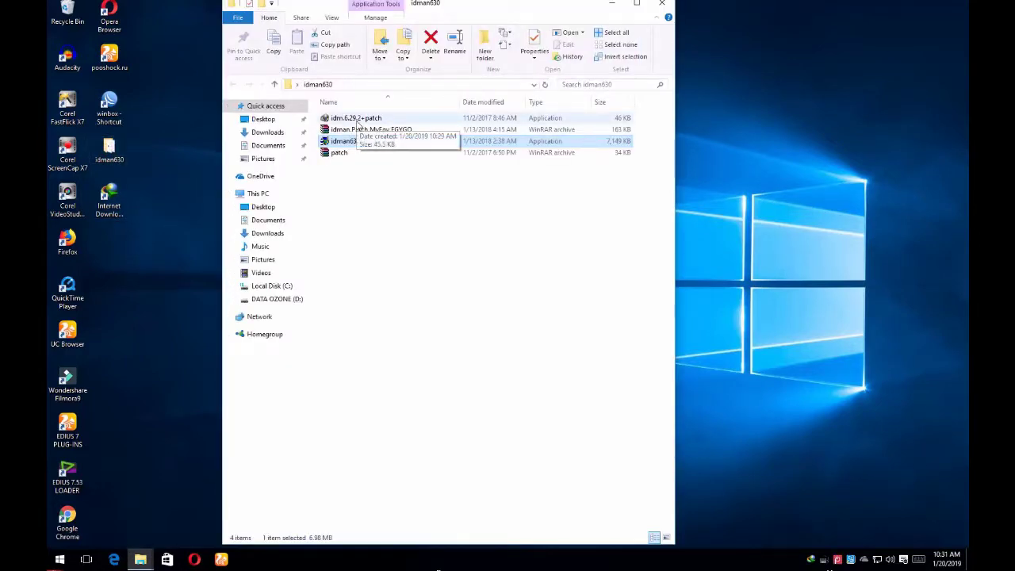
double_click(357, 119)
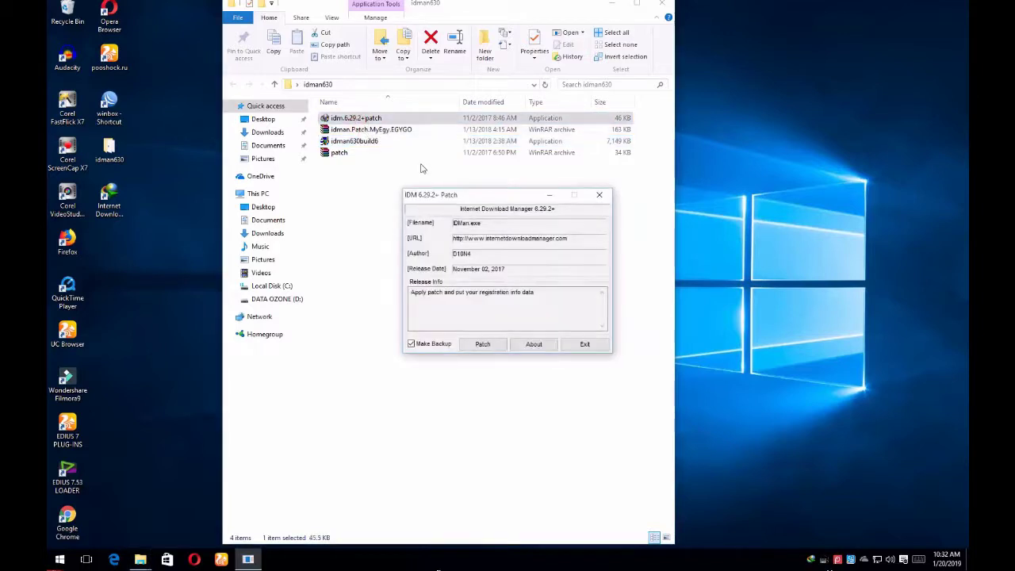
click(482, 344)
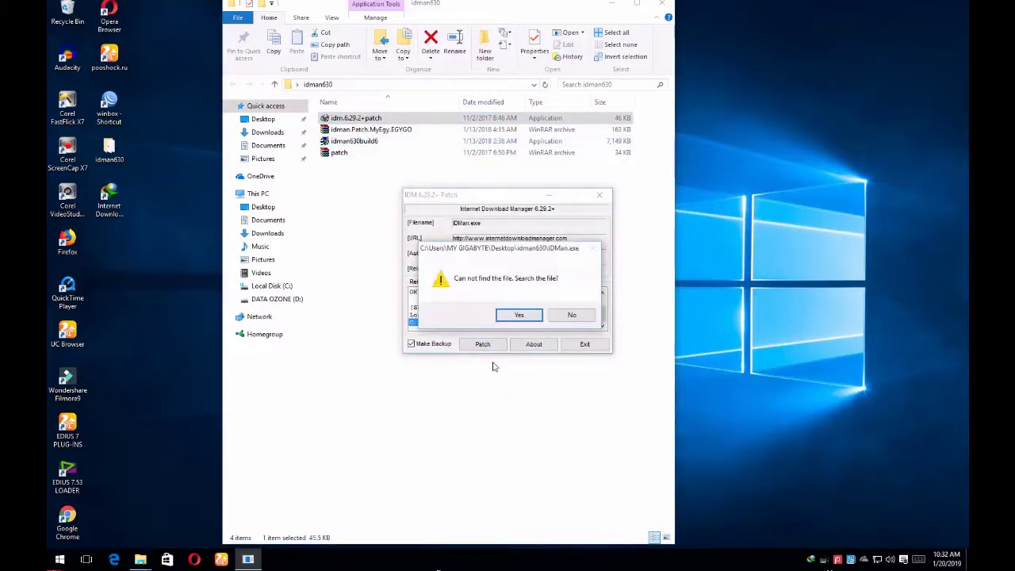
- Try to patch IDMan in C:\Program Files (x86)\Internet Download Manager, retrying file access once before declining another attempt
click(524, 315)
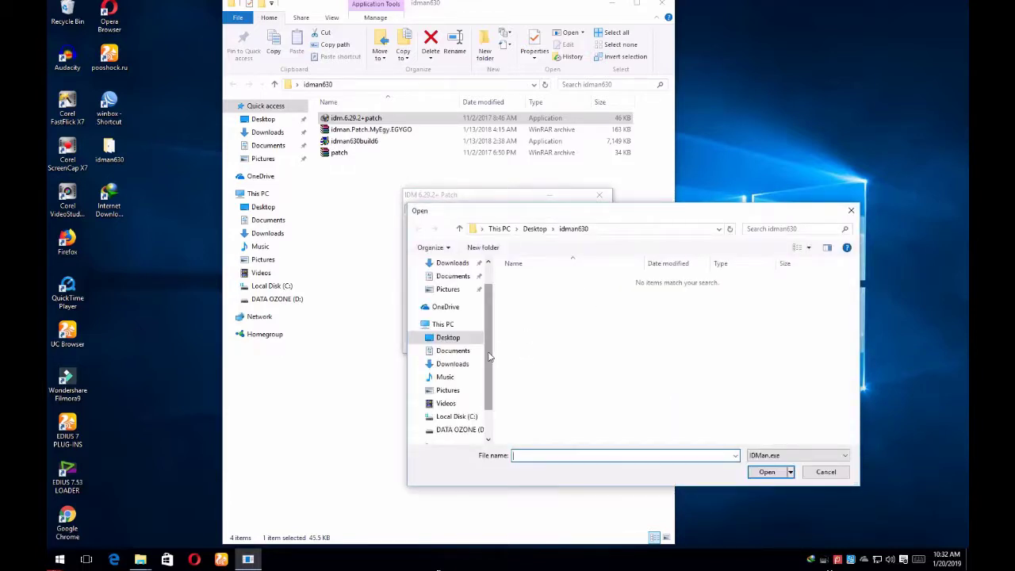
scroll(468, 373, down, 1)
click(467, 379)
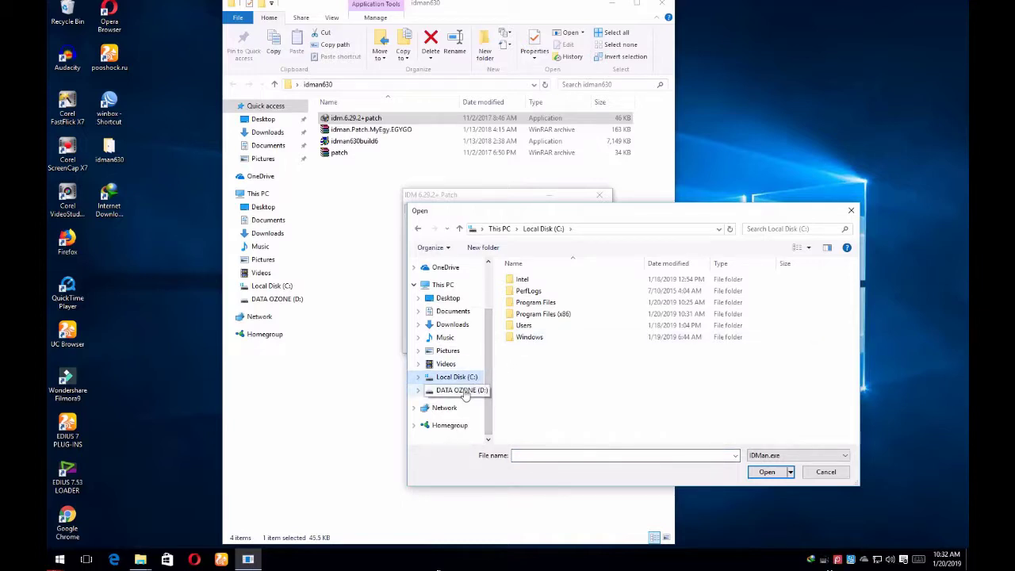
double_click(533, 315)
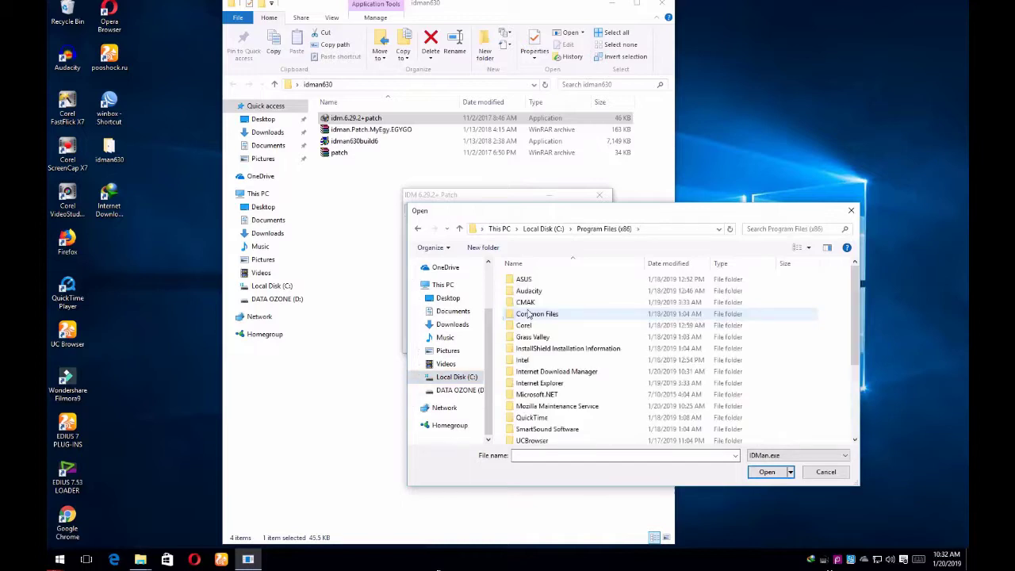
double_click(538, 372)
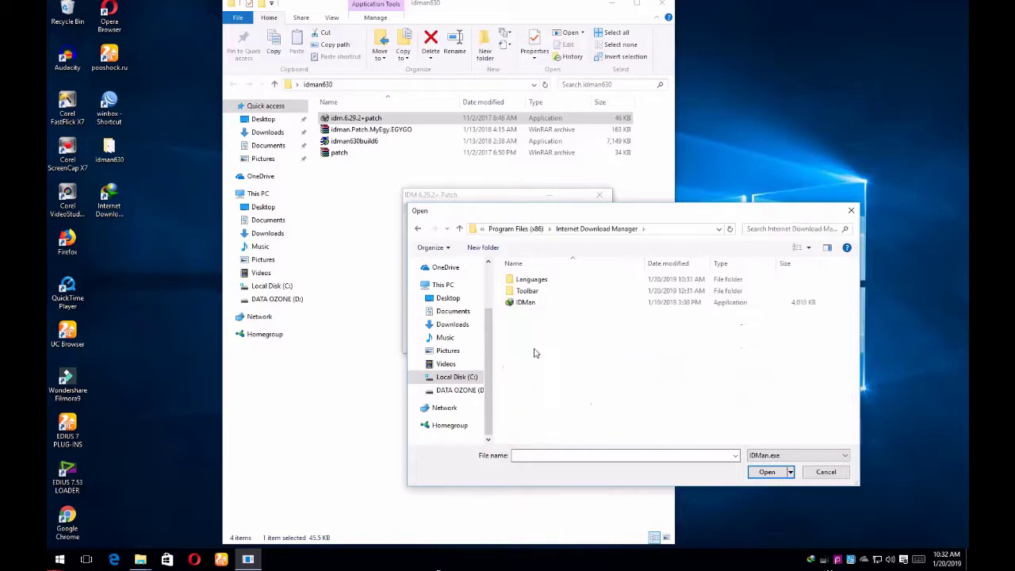
click(523, 306)
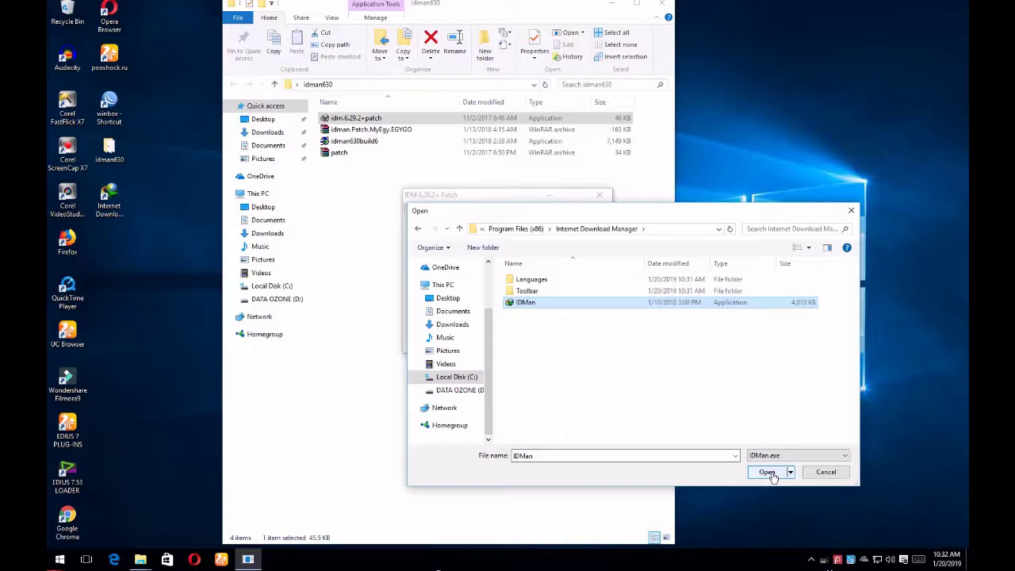
click(768, 473)
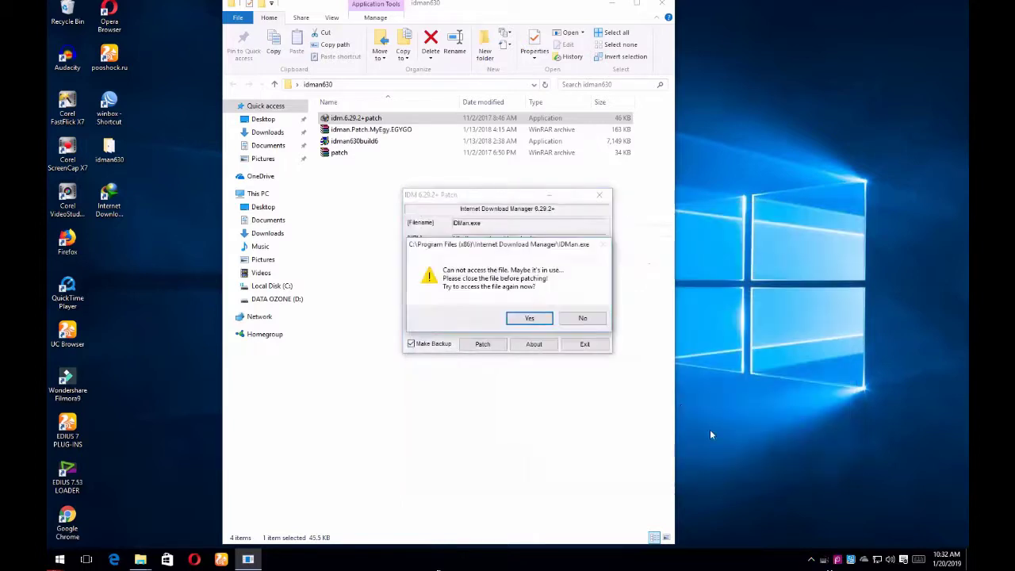
click(531, 319)
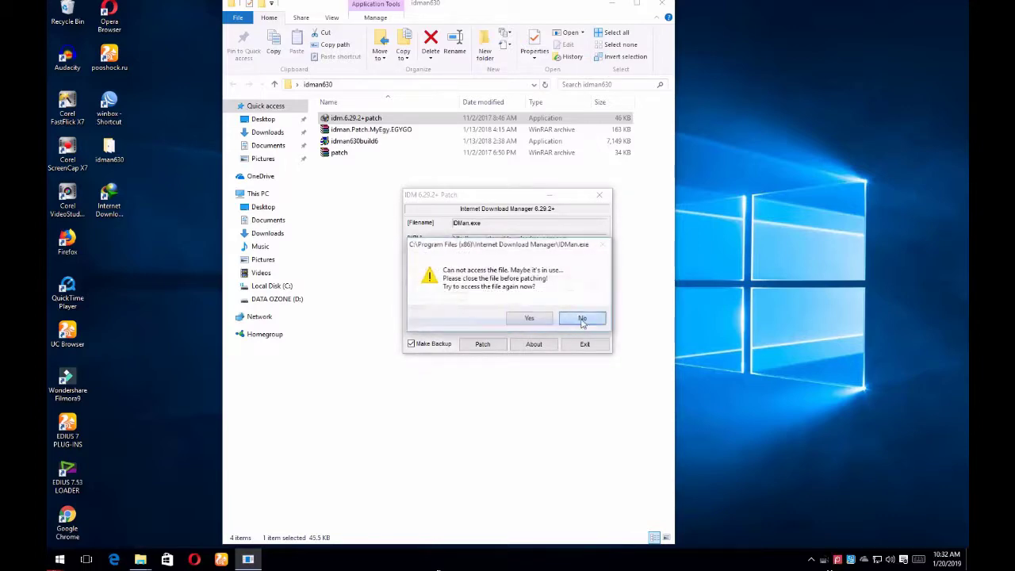
click(581, 317)
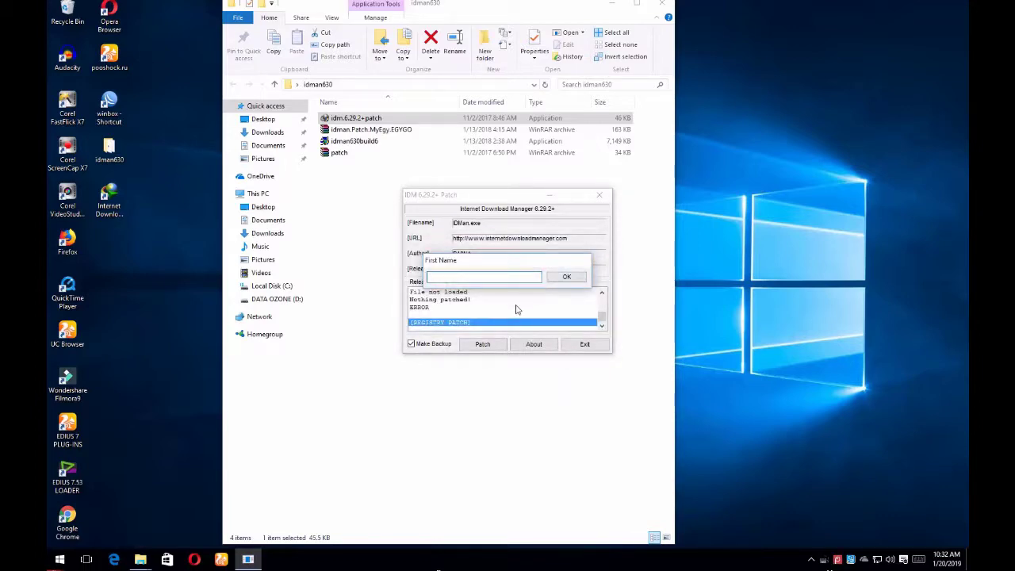
- Move the hidden Internet Download Manager tray icon into the visible notification area and exit the program from it
click(812, 559)
drag(818, 538, 825, 560)
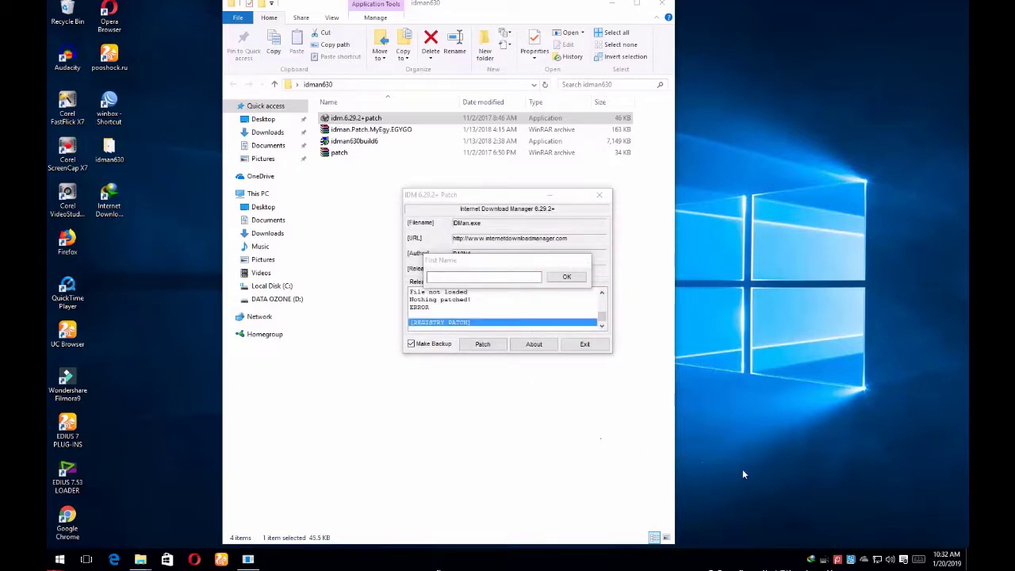
right_click(813, 561)
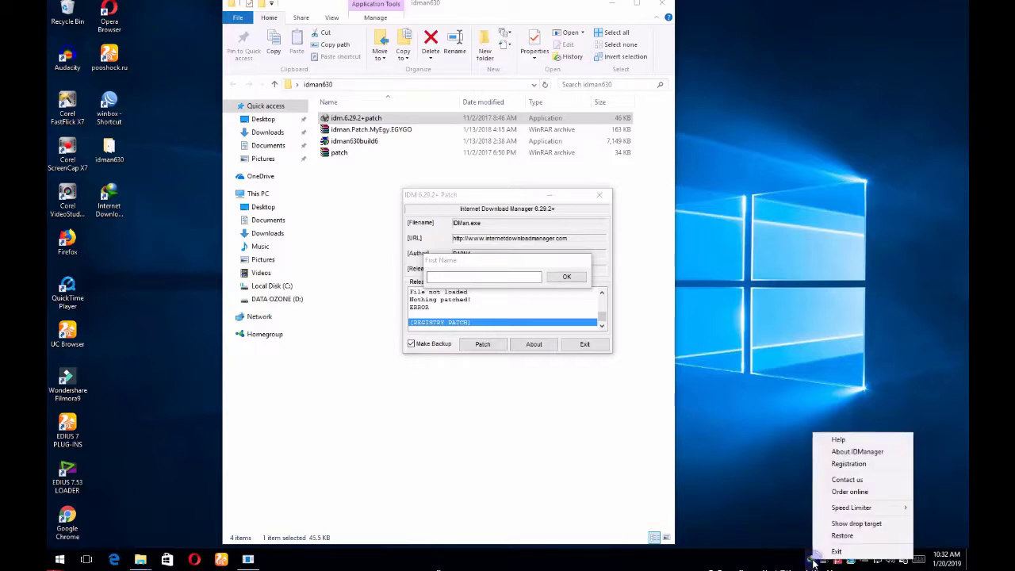
click(827, 552)
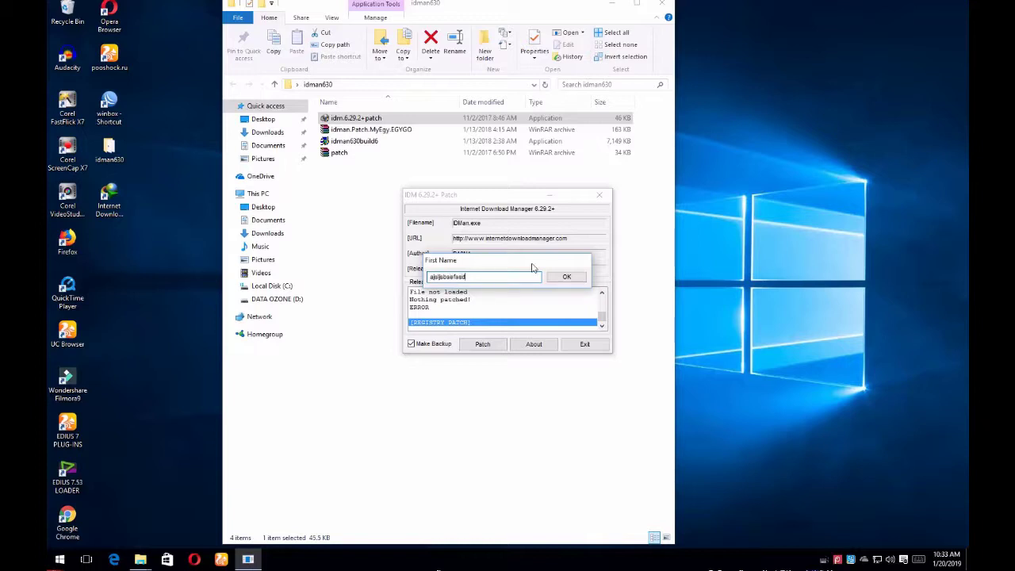
- Fill in the first name and remaining registration details requested by the patch, exit it, and close the idman630 folder
click(562, 277)
text(a)
text(shik)
click(566, 277)
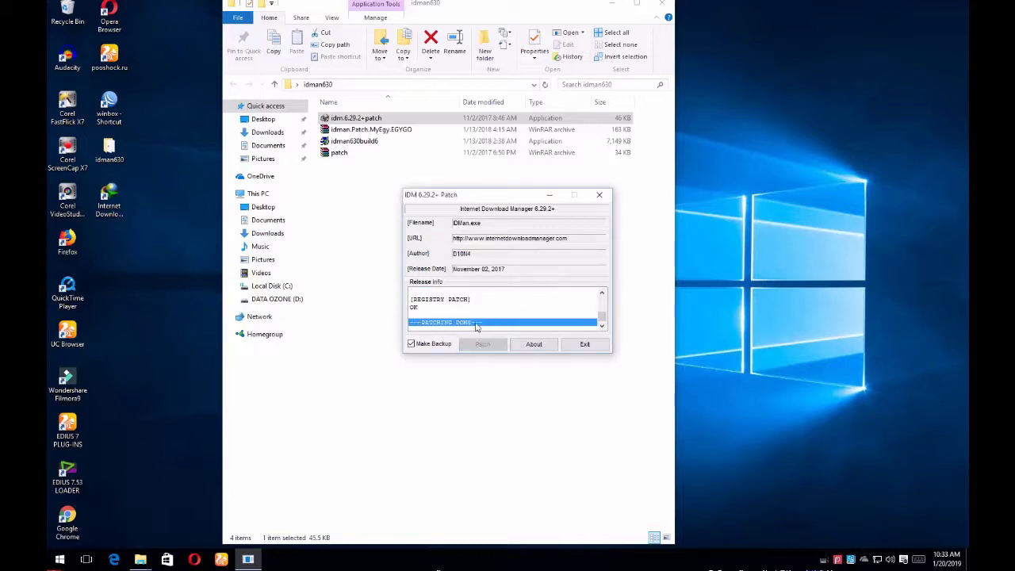
click(583, 346)
click(657, 8)
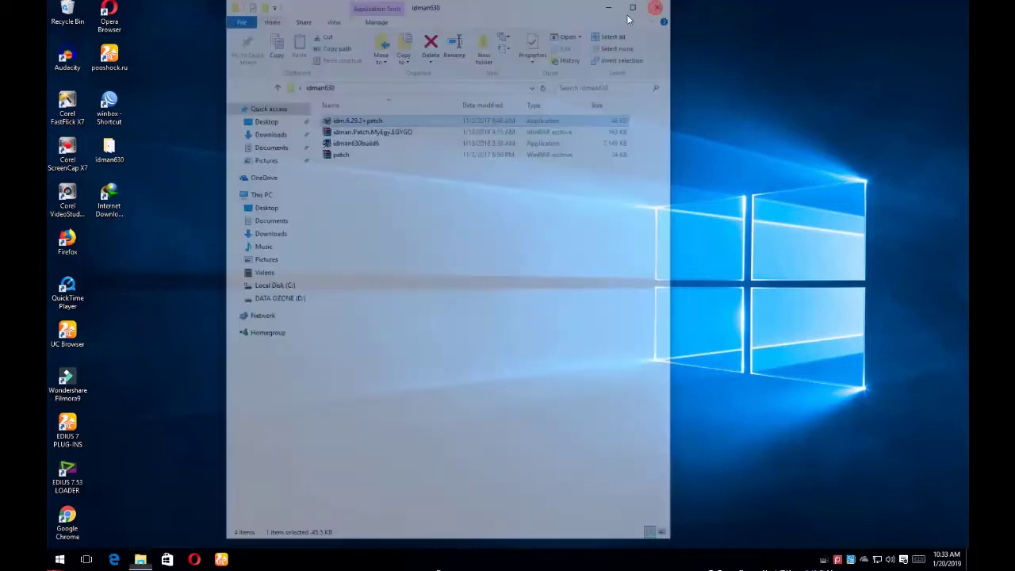
- Relaunch Internet Download Manager, turn off Show Tips on StartUp, check the registration options, and close the window
double_click(110, 202)
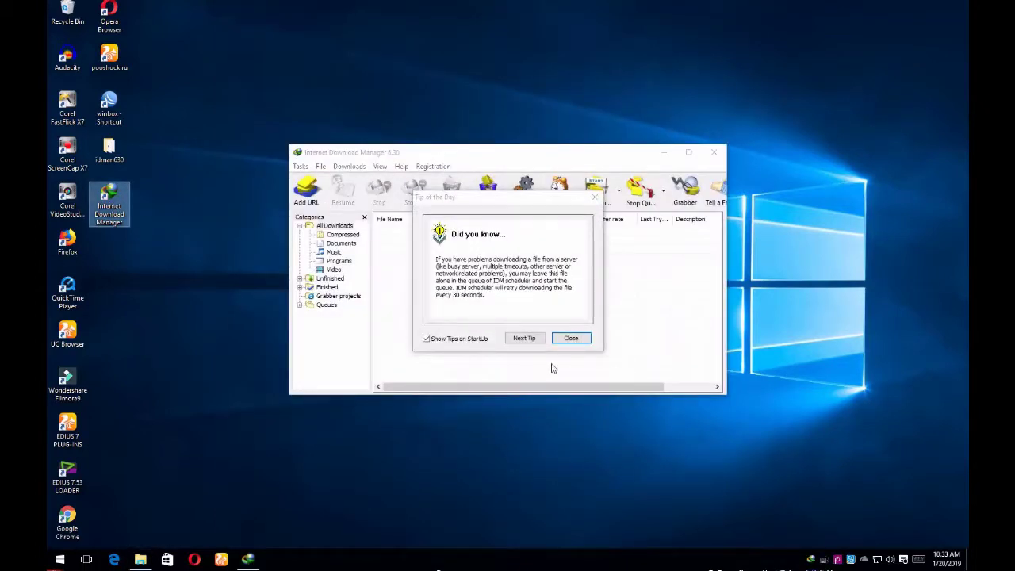
click(427, 339)
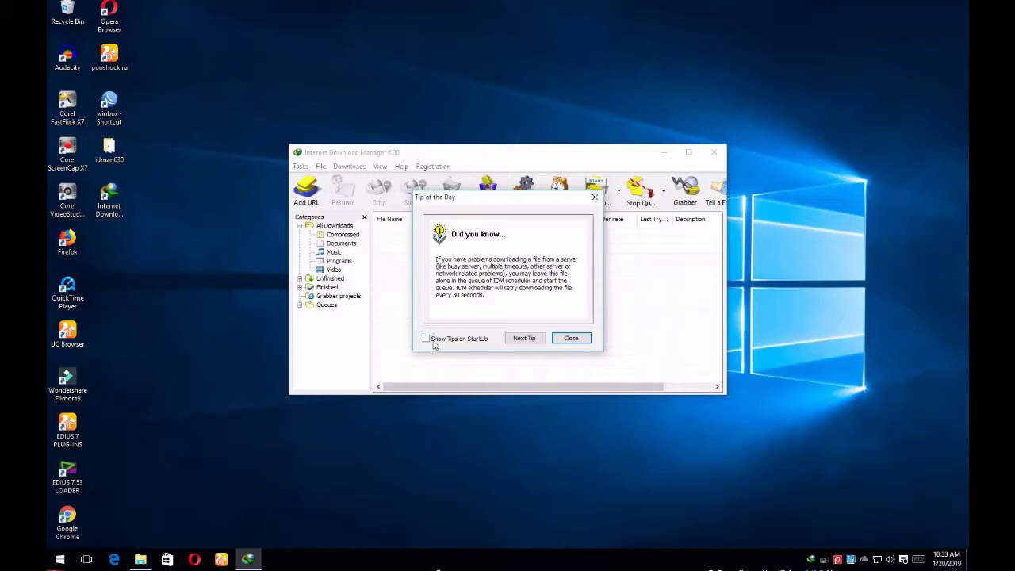
click(573, 338)
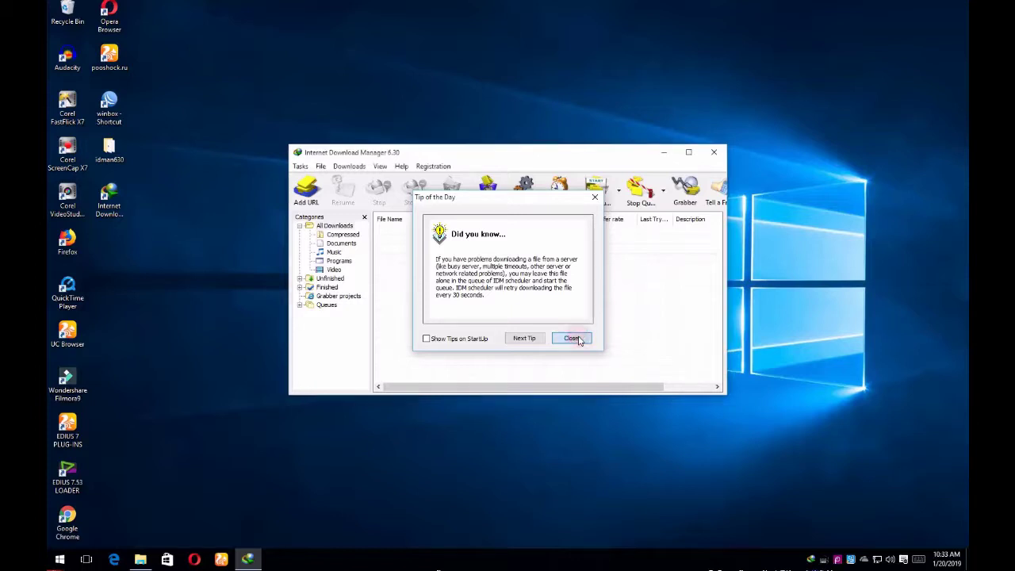
click(422, 167)
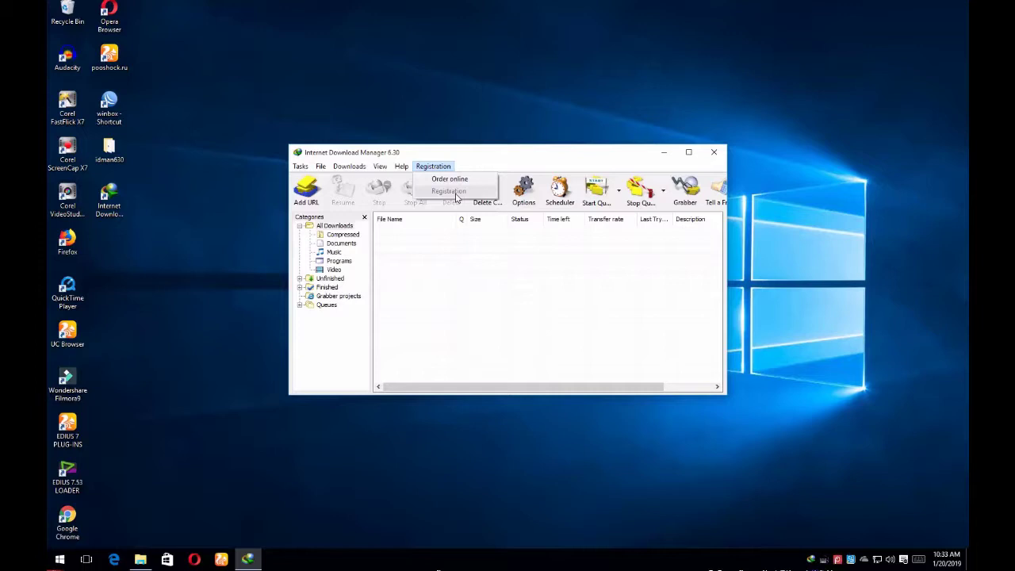
click(714, 152)
click(714, 153)
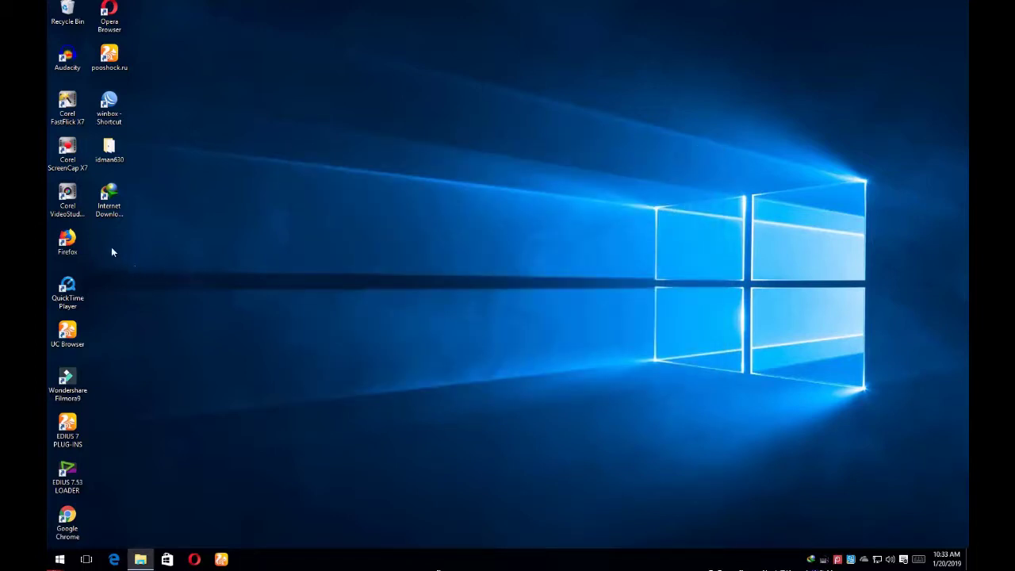
- Switch to Firefox and decline making it the default browser
double_click(83, 240)
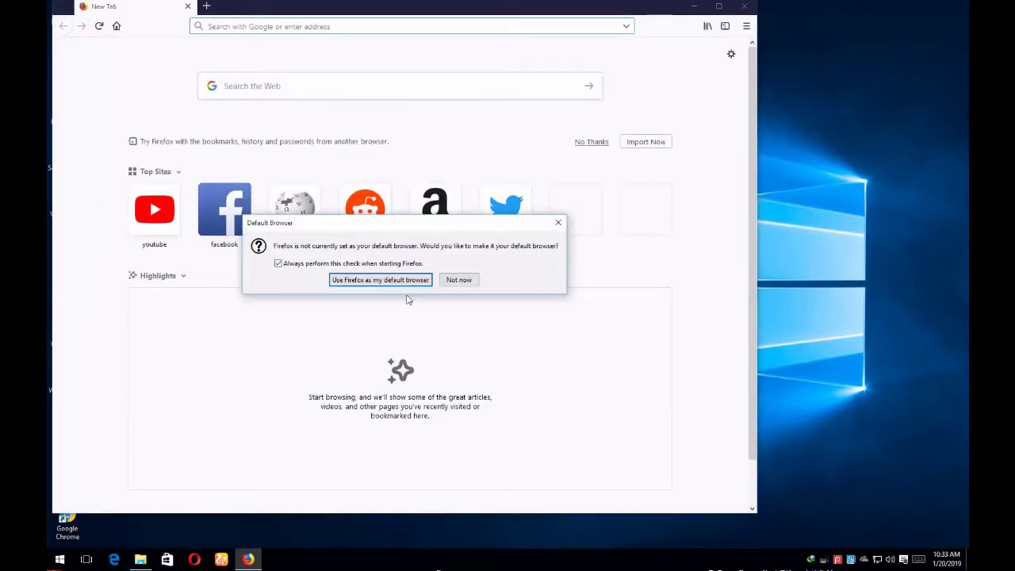
click(459, 279)
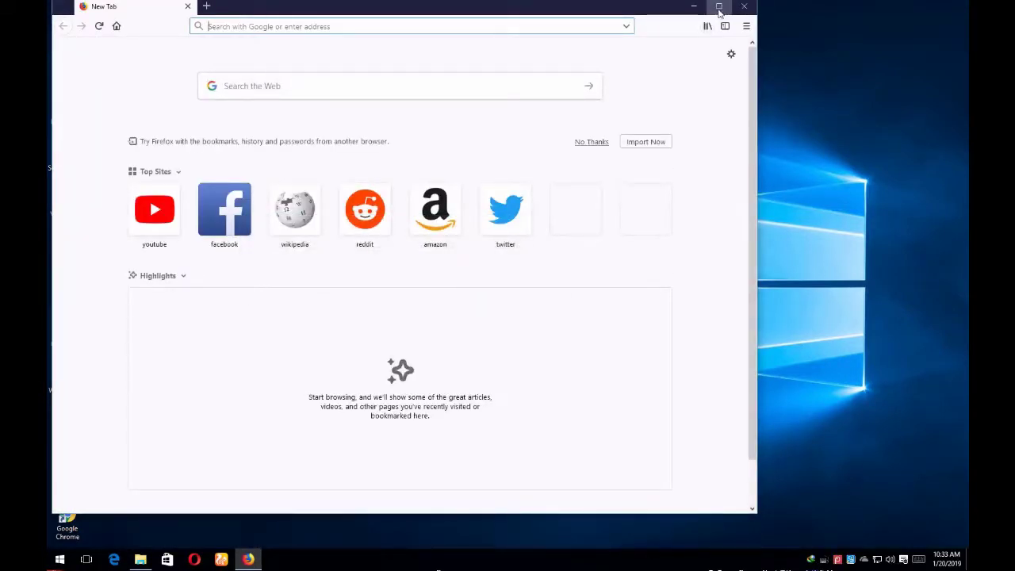
- Maximize the browser, open YouTube from the top sites, play the recommended #NebengBoy S2 Eps. 13 video, and lower the system speaker volume
click(720, 11)
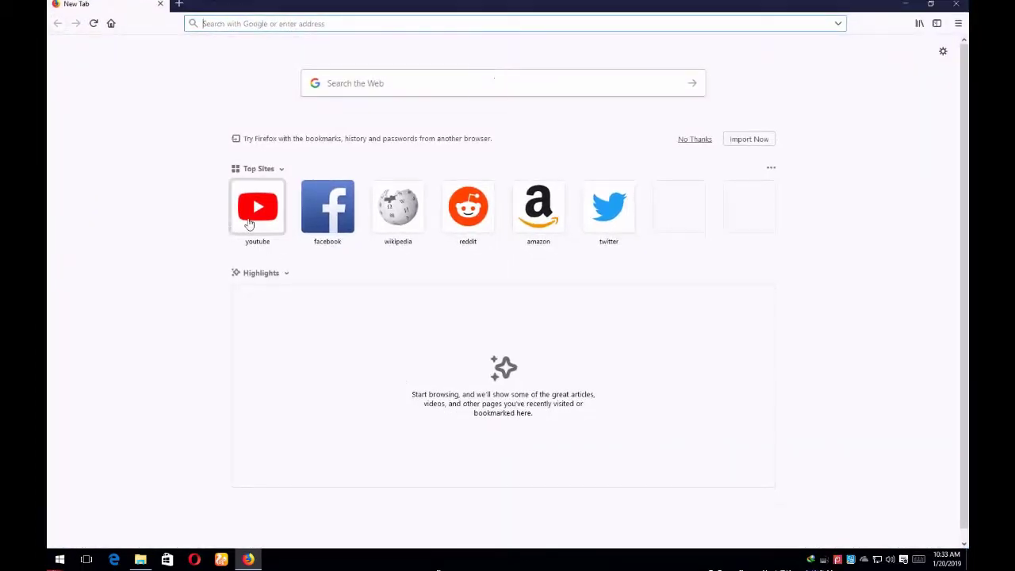
click(249, 224)
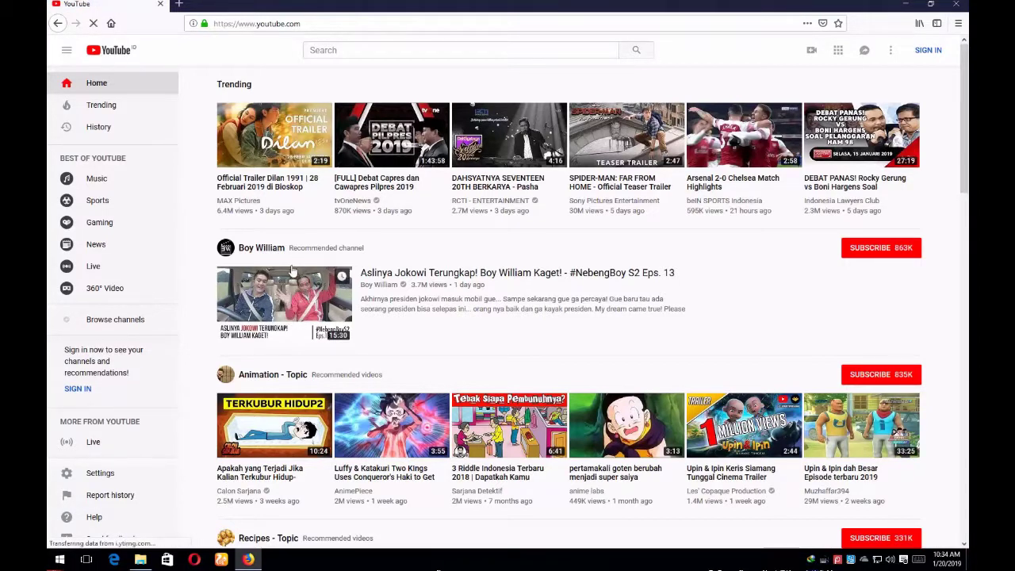
click(320, 274)
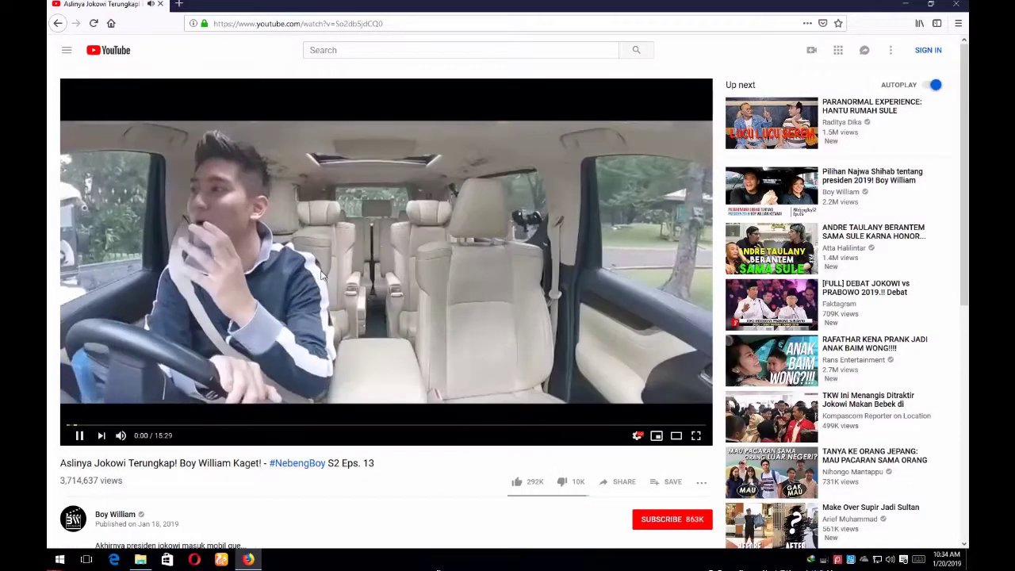
click(891, 560)
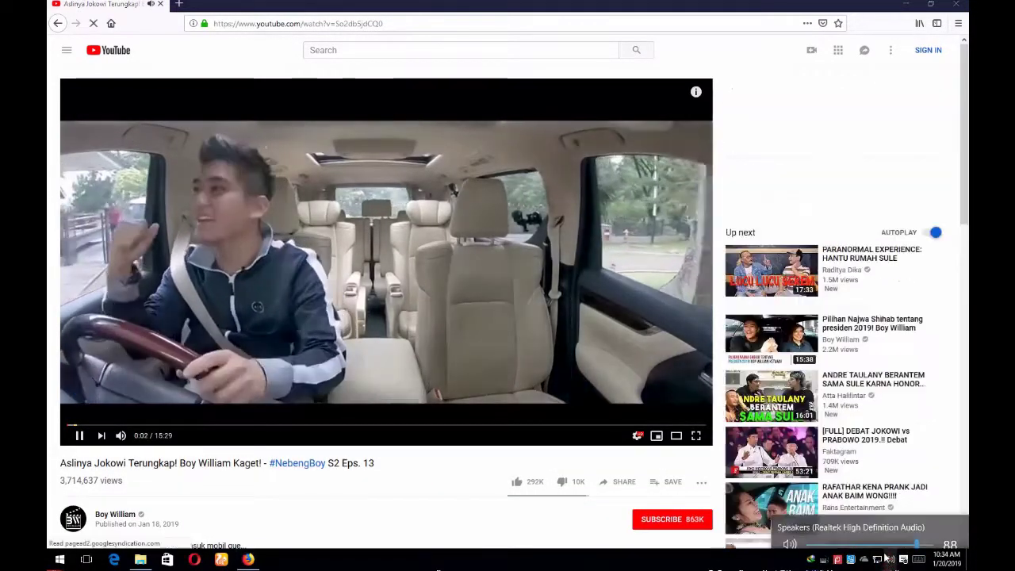
scroll(885, 556, down, 19)
scroll(883, 554, down, 9)
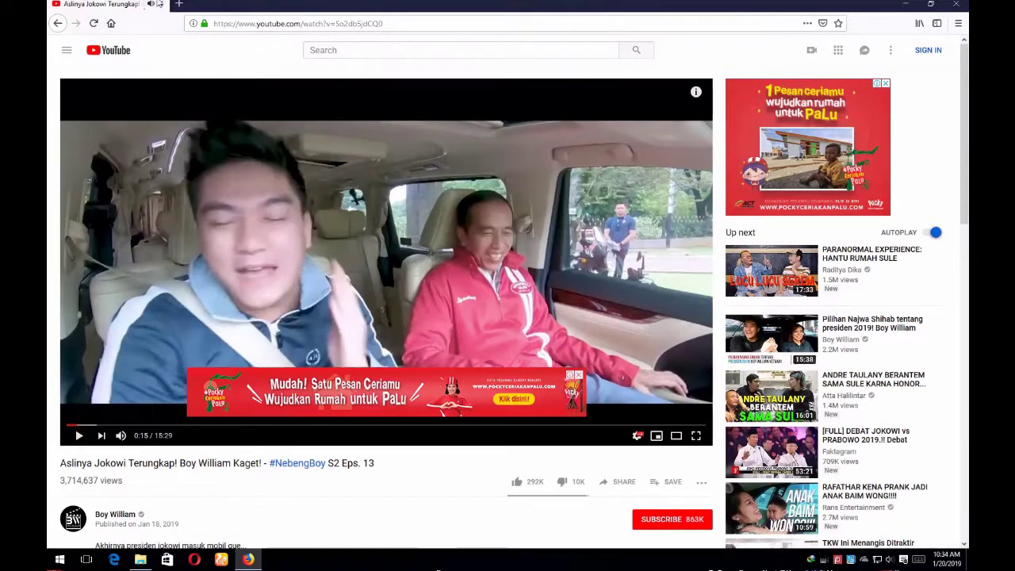
- Turn on the browser's menu bar and open the Add-ons Manager
right_click(272, 8)
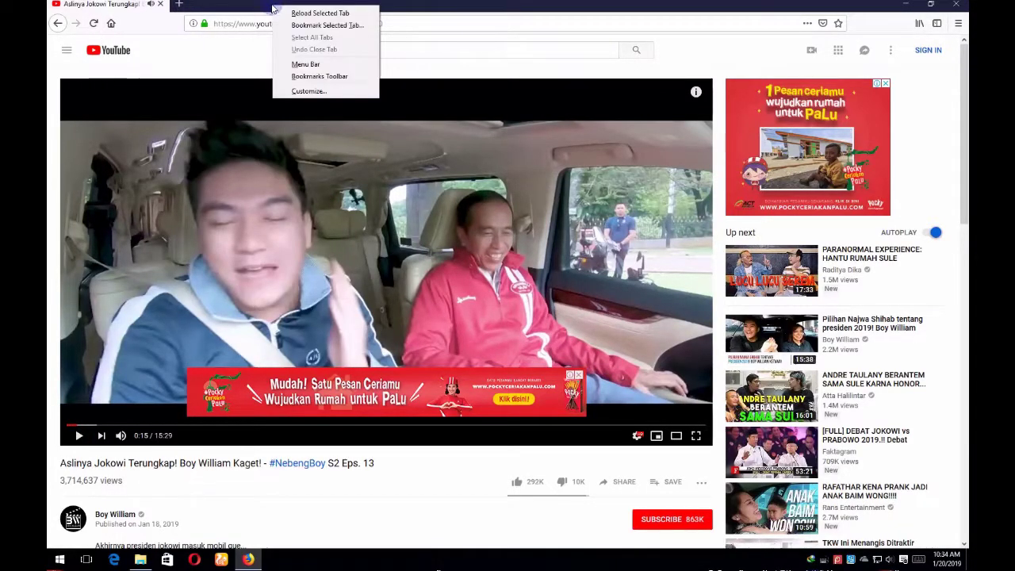
click(317, 63)
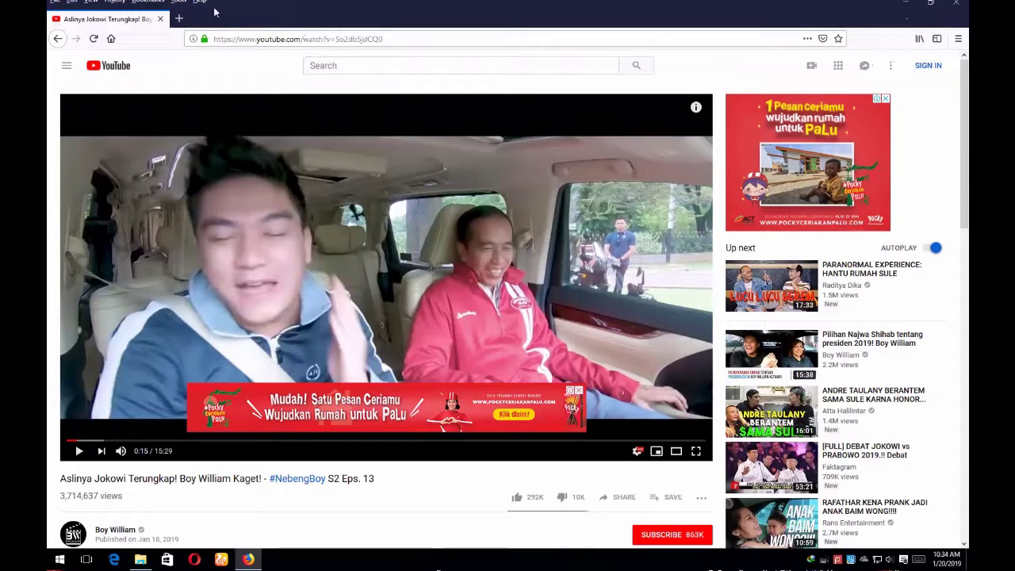
click(178, 1)
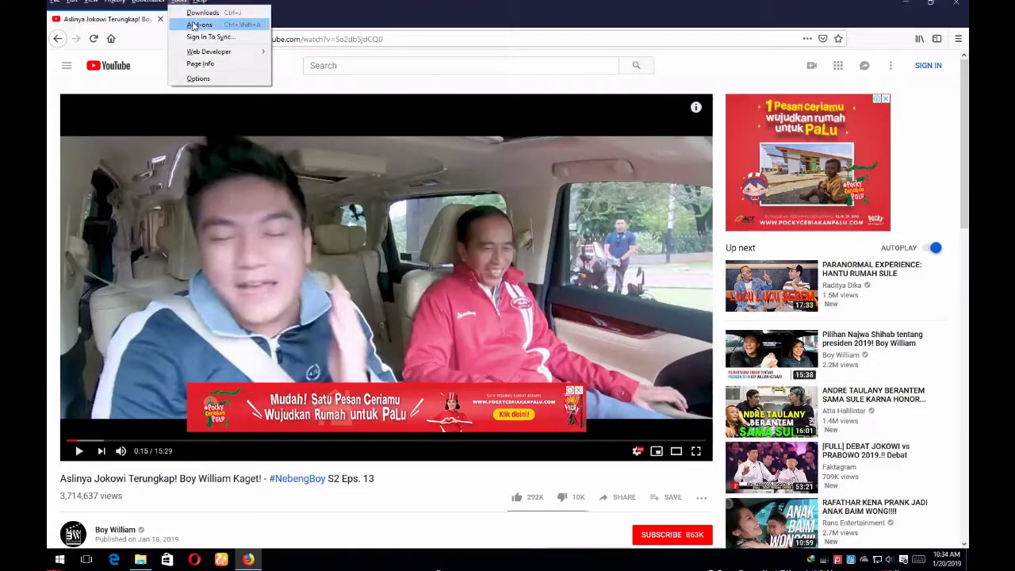
click(194, 25)
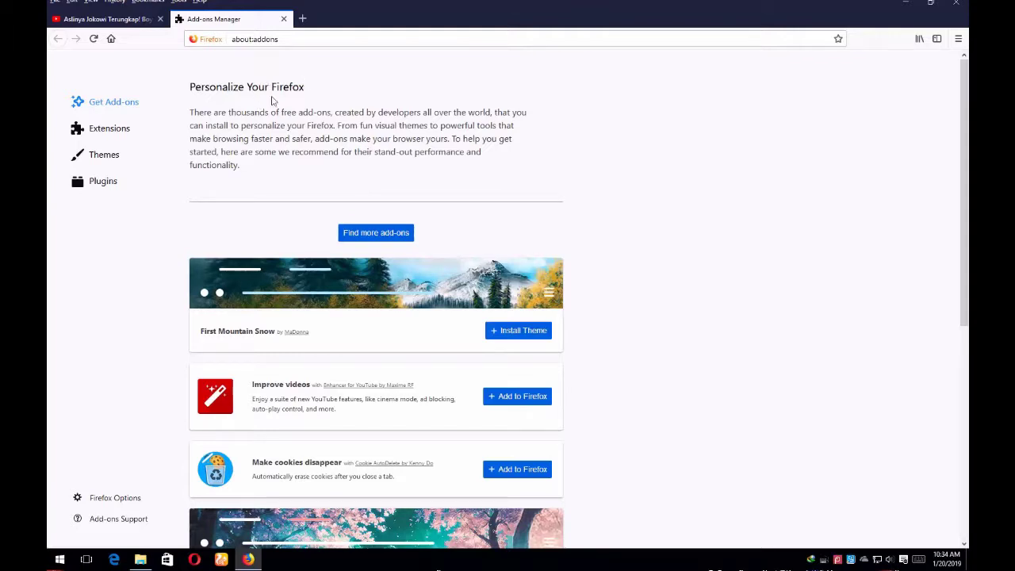
- Install the First Mountain Snow theme, dismiss its notice, and show the list of installed extensions
click(536, 333)
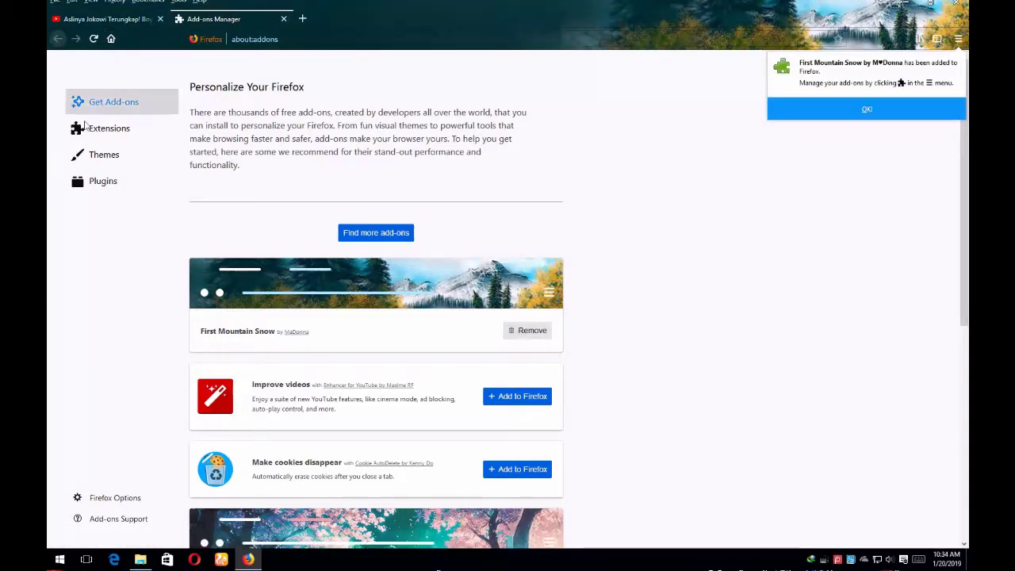
click(886, 108)
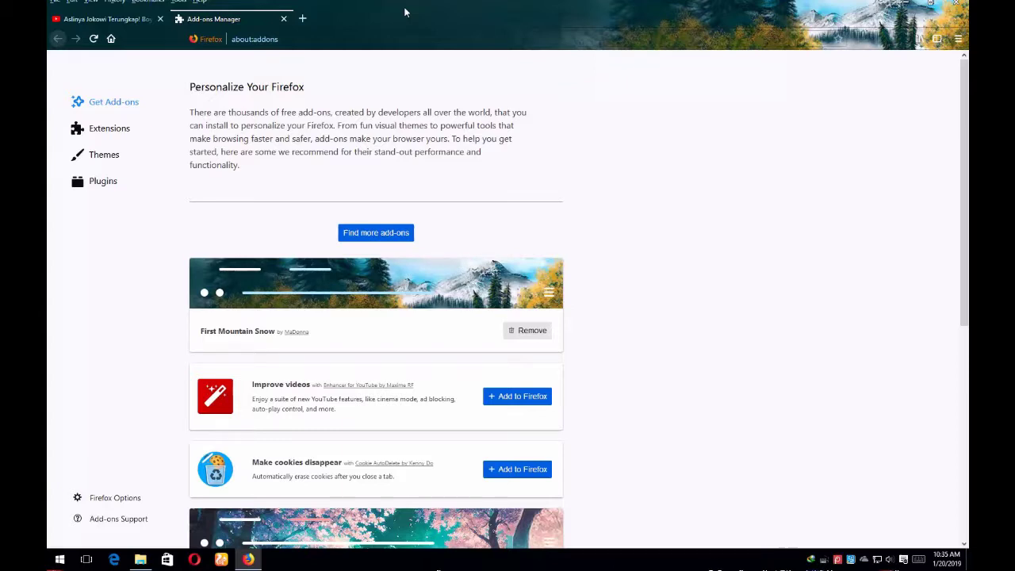
click(111, 133)
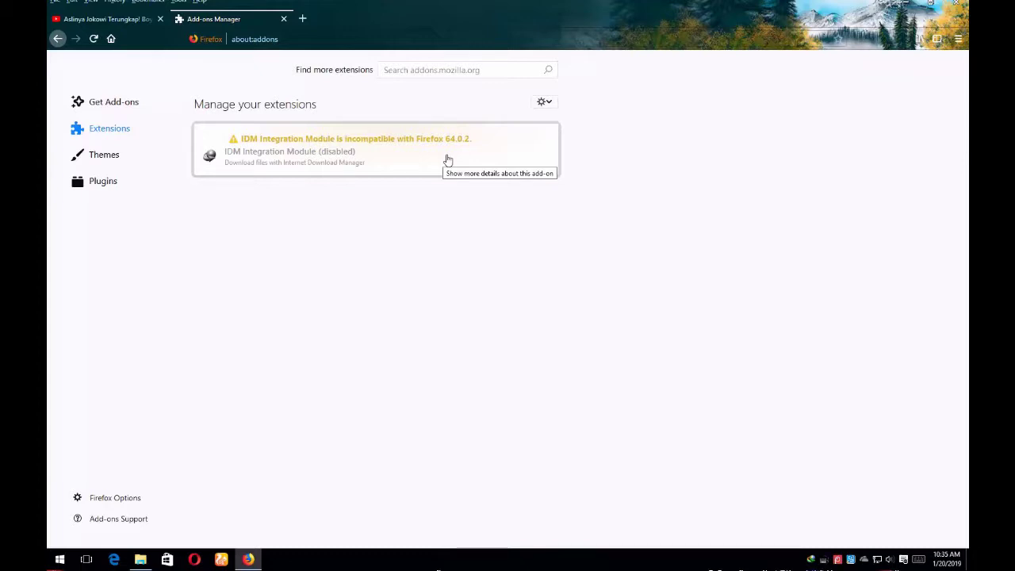
- Search the web for idmcc in a new tab and open the IDMcc for Firefox Update page on getidmcc.com
click(302, 19)
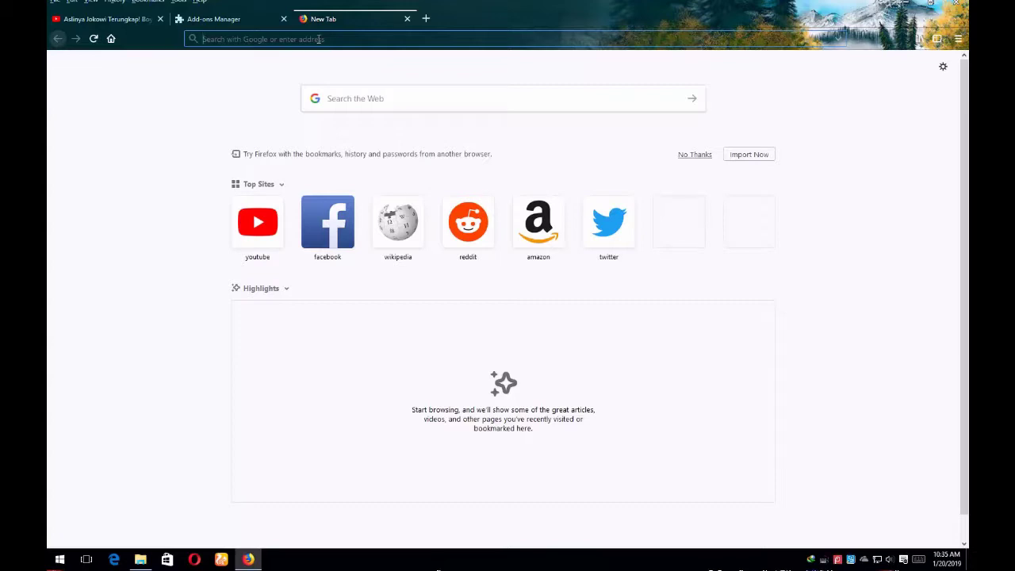
text(idm)
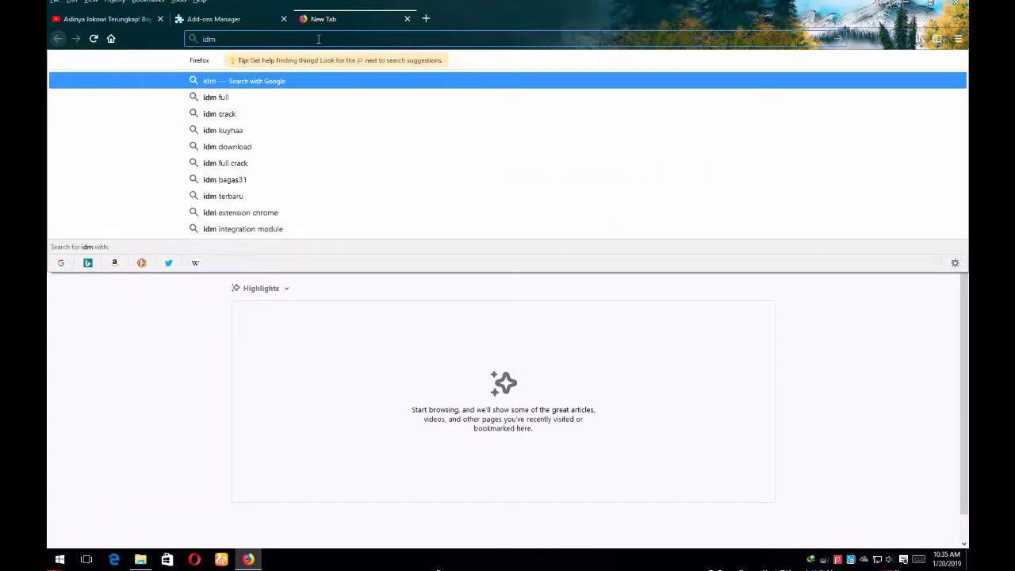
text(cc)
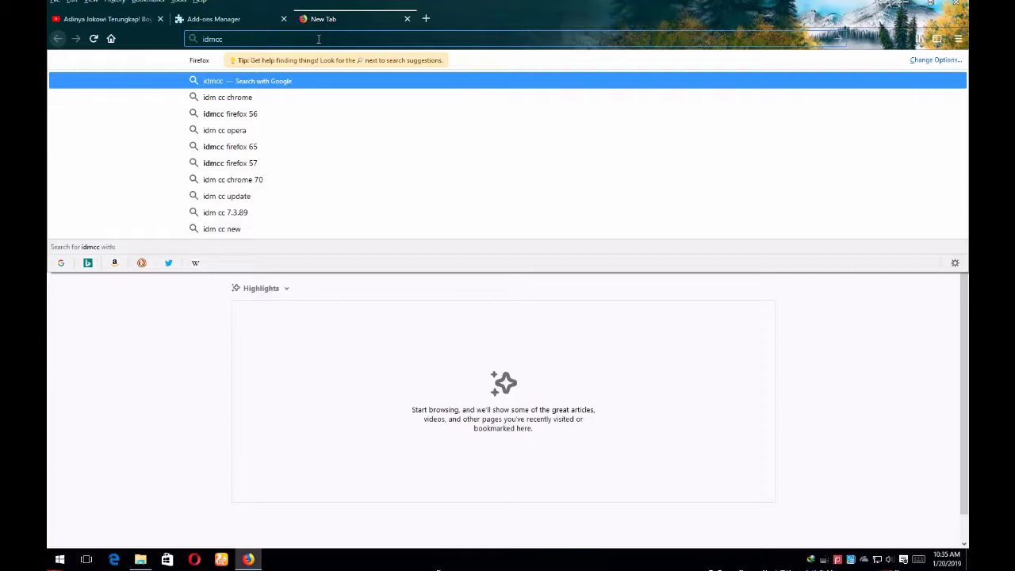
key(Return)
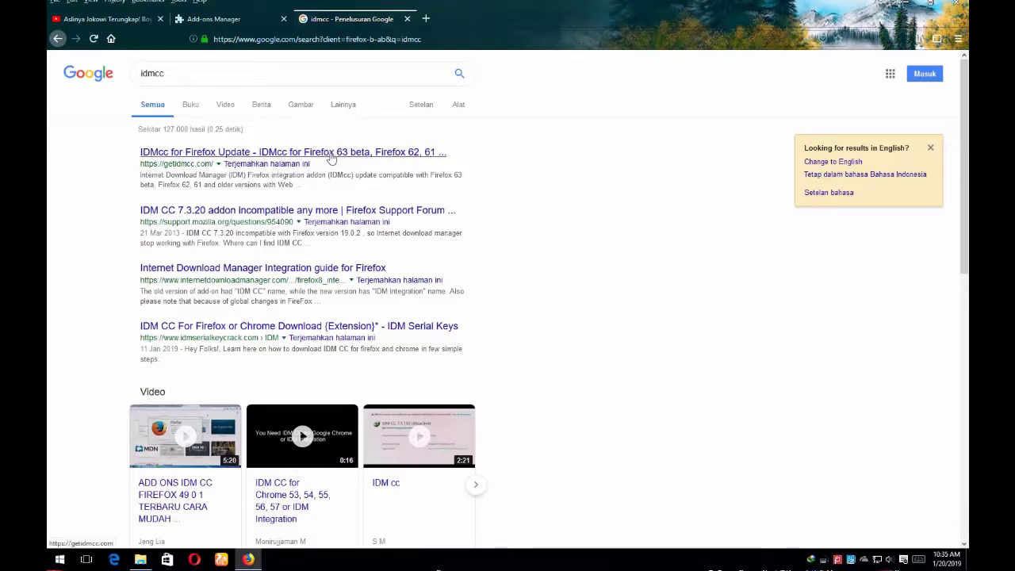
click(332, 158)
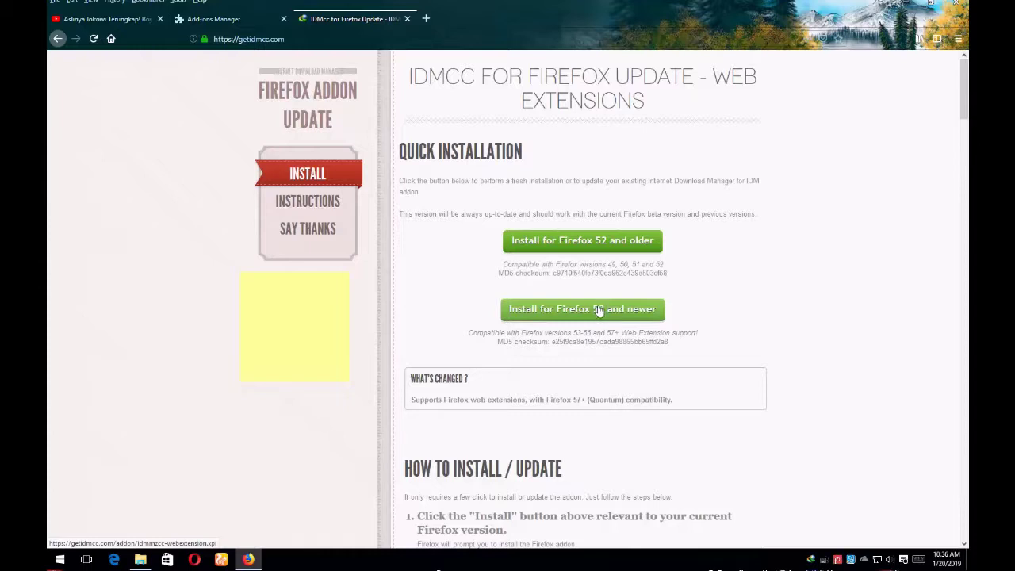
- Install the IDM Integration Module for Firefox 53 and newer, allowing the site's installation request and granting the requested permissions
click(544, 316)
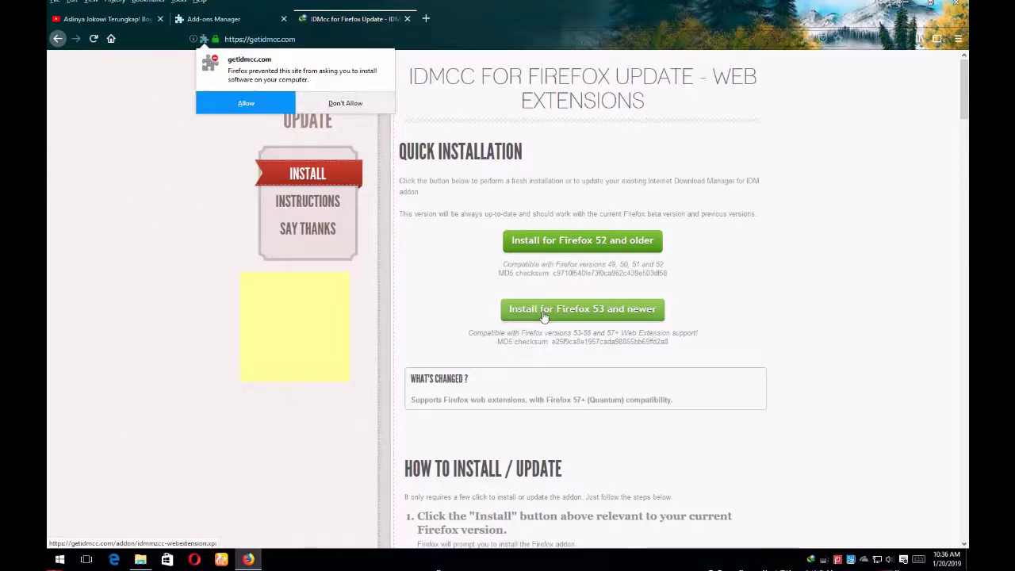
click(245, 106)
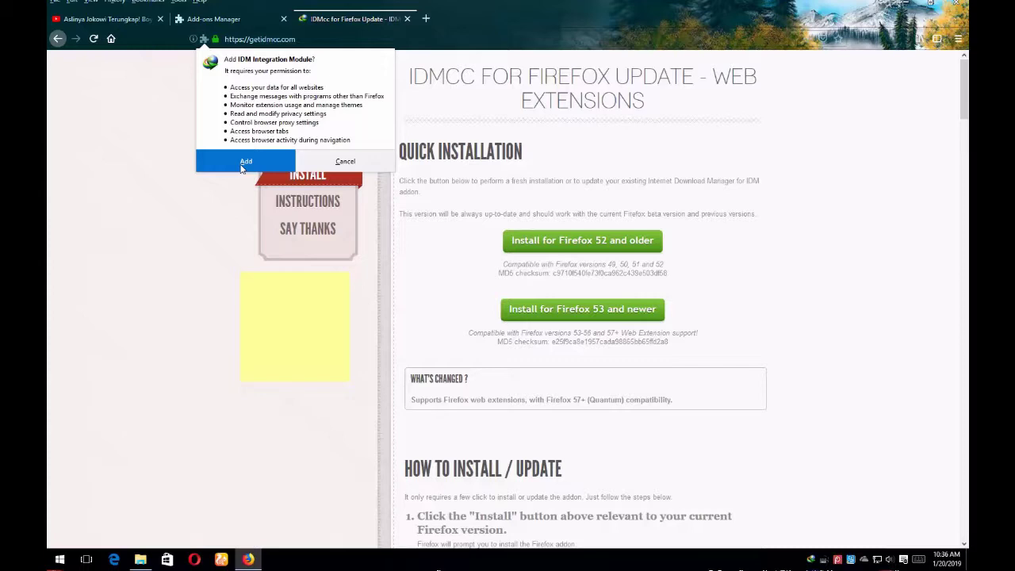
click(244, 162)
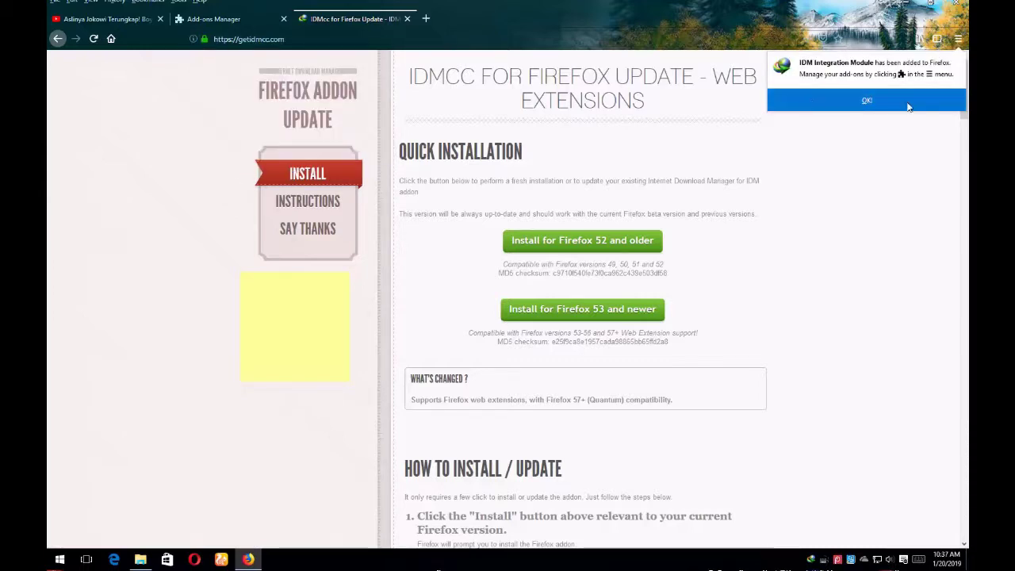
click(867, 100)
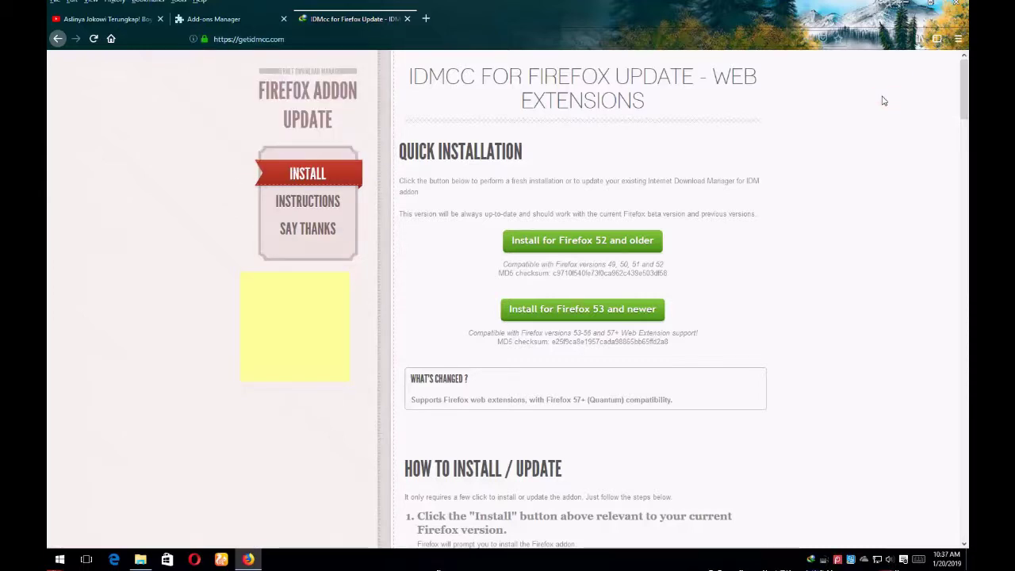
- Close the getidmcc.com tab, enable the IDM Integration Module in the extensions list, and close its welcome page
click(407, 18)
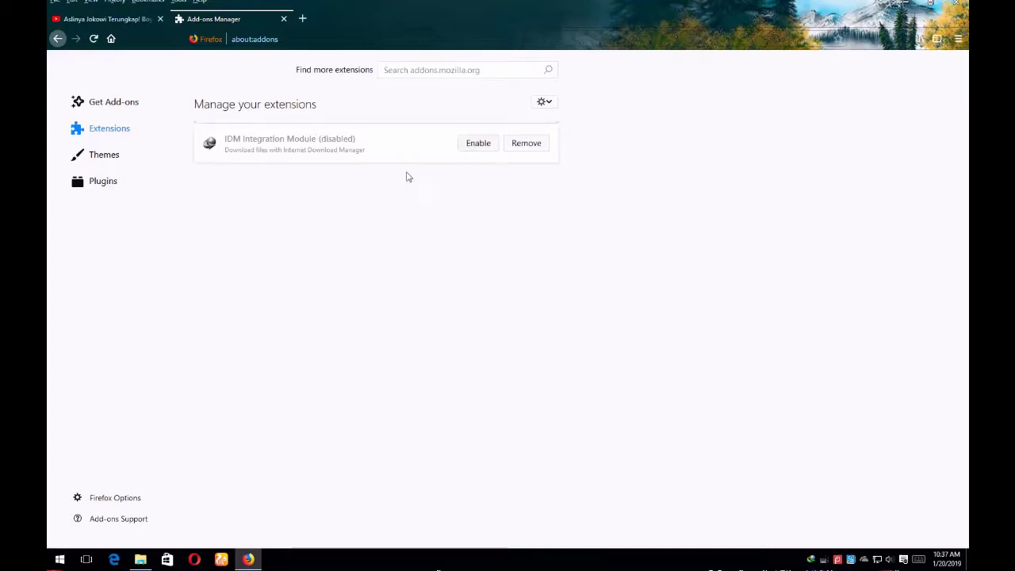
click(478, 145)
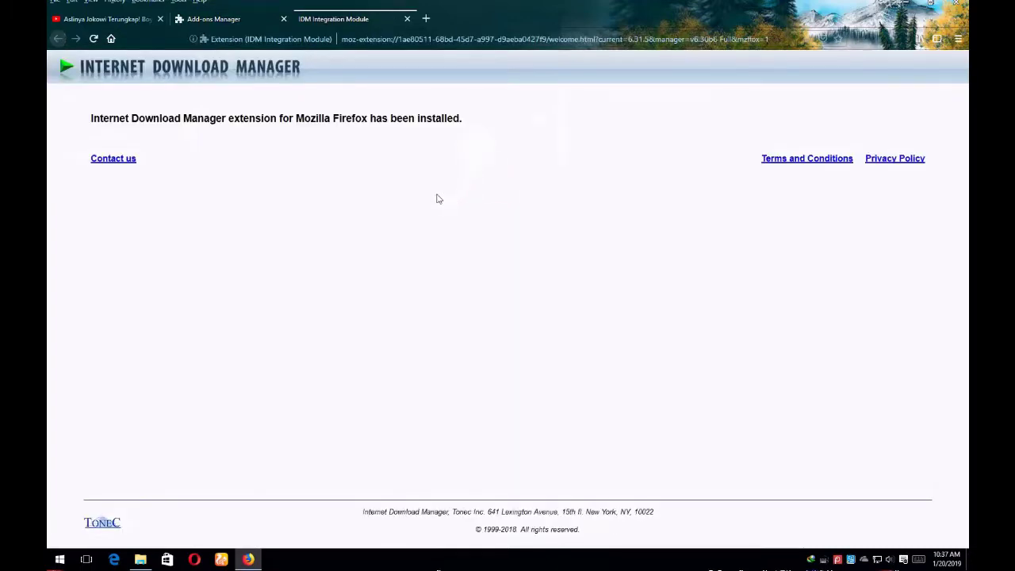
click(407, 19)
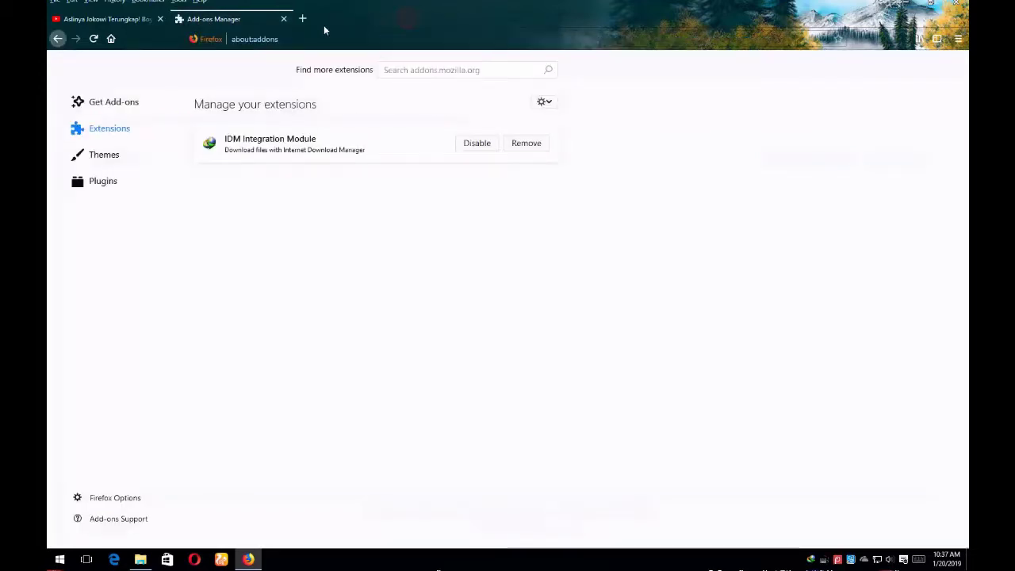
- Close Firefox with all its open tabs and refresh the desktop a few times
click(956, 8)
click(480, 292)
right_click(376, 136)
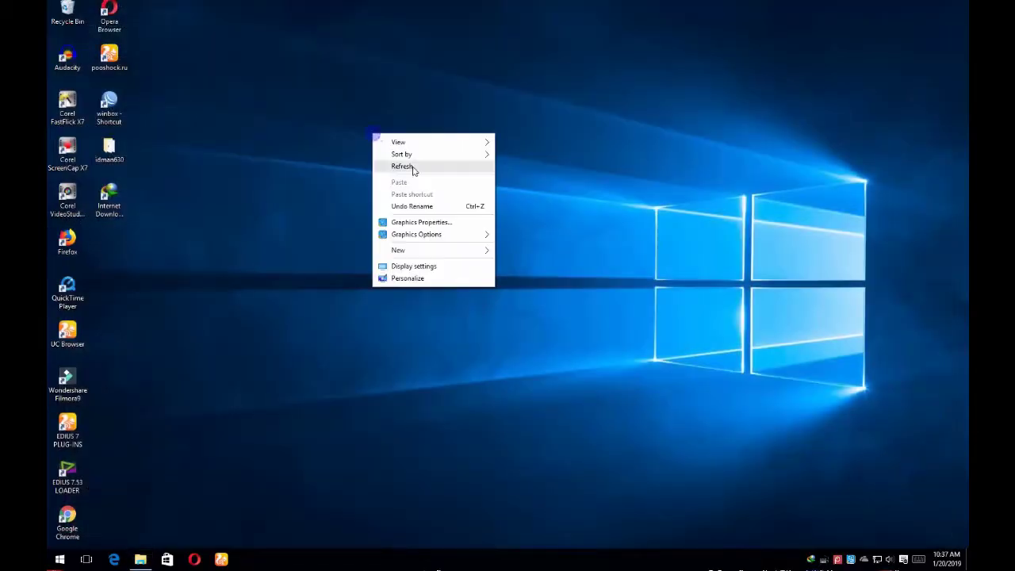
click(413, 168)
right_click(333, 165)
click(362, 197)
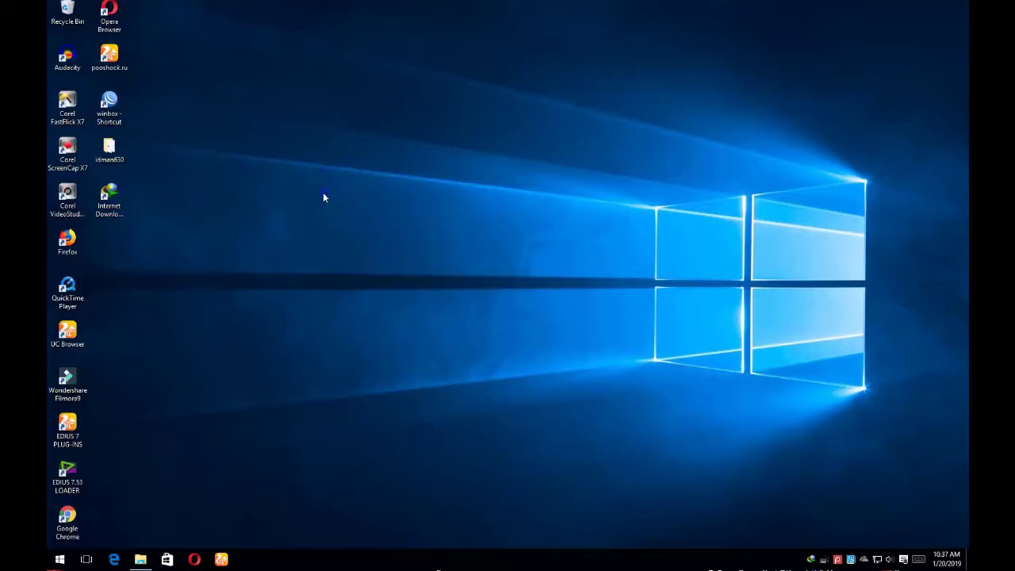
right_click(323, 193)
click(349, 227)
- Reopen Firefox, turn off the default browser check at startup, and decline making it the default
double_click(63, 247)
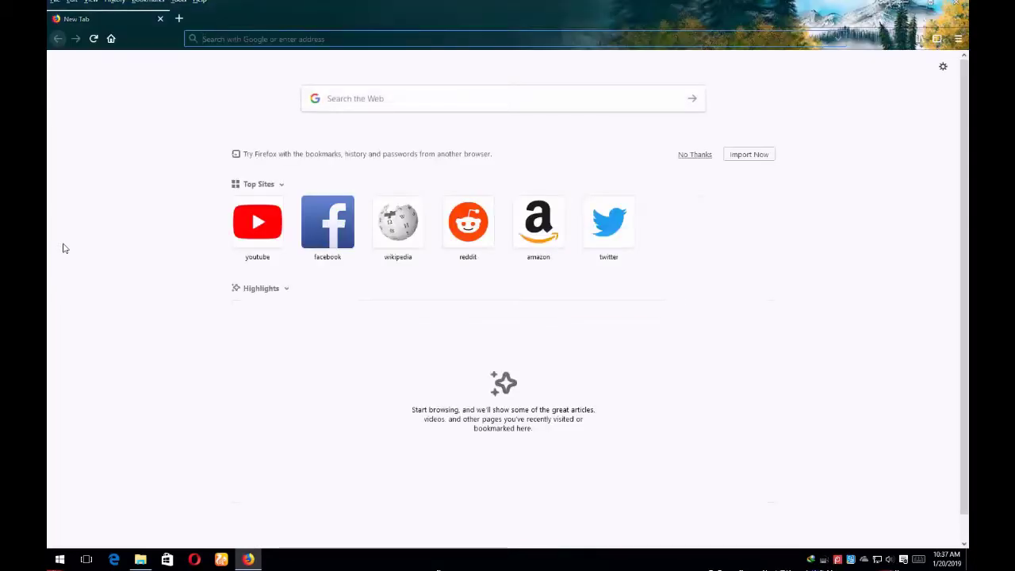
click(405, 280)
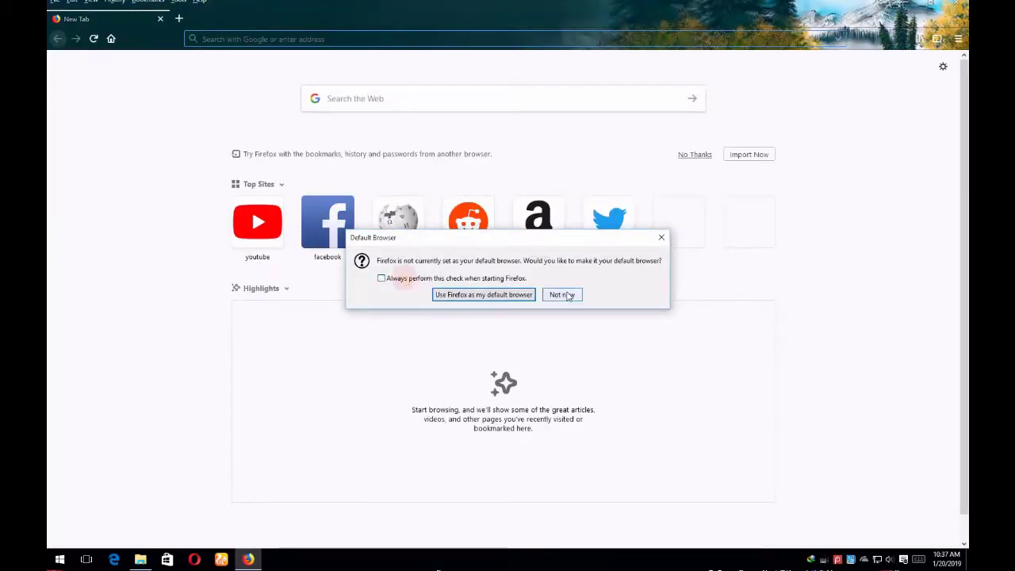
click(568, 295)
- Open YouTube from the top sites and search it for "tanis meja"
click(257, 224)
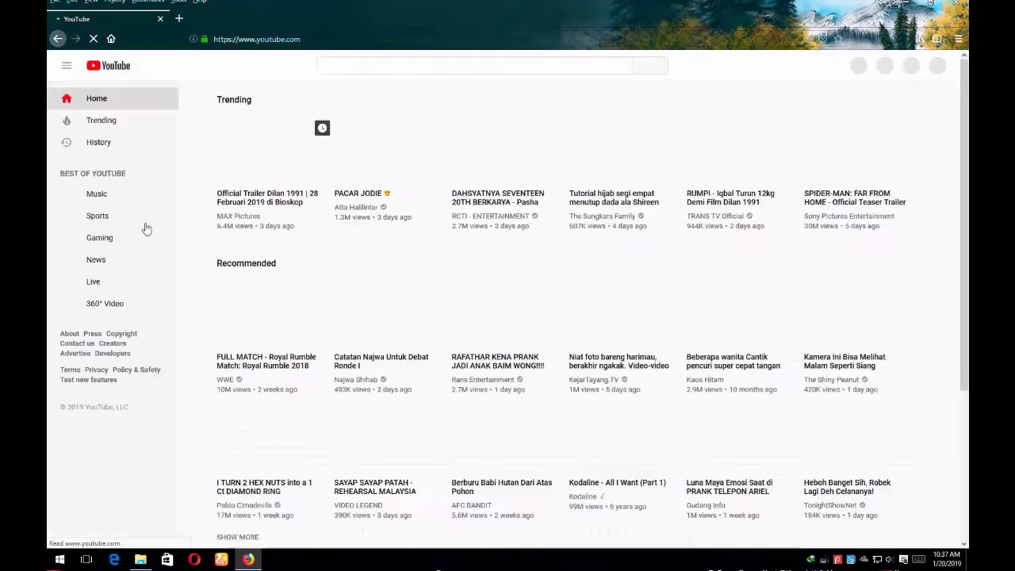
click(357, 68)
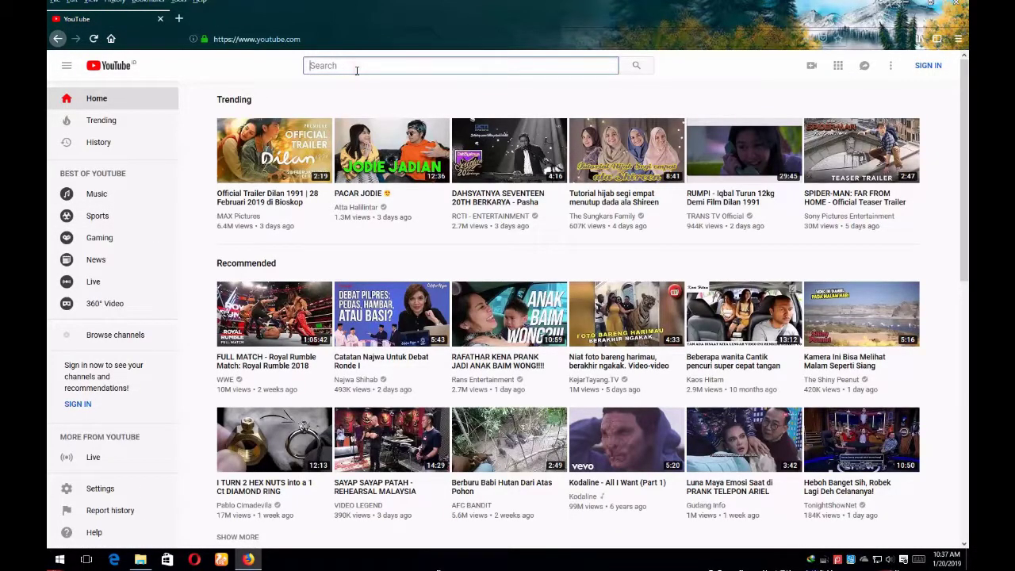
click(357, 70)
text(tanis)
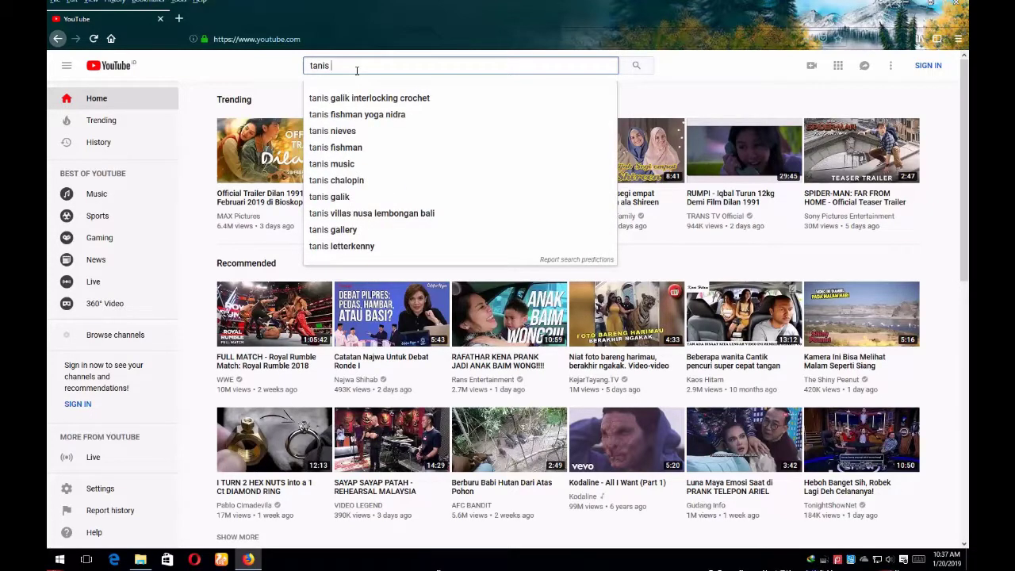
text( meja)
key(Return)
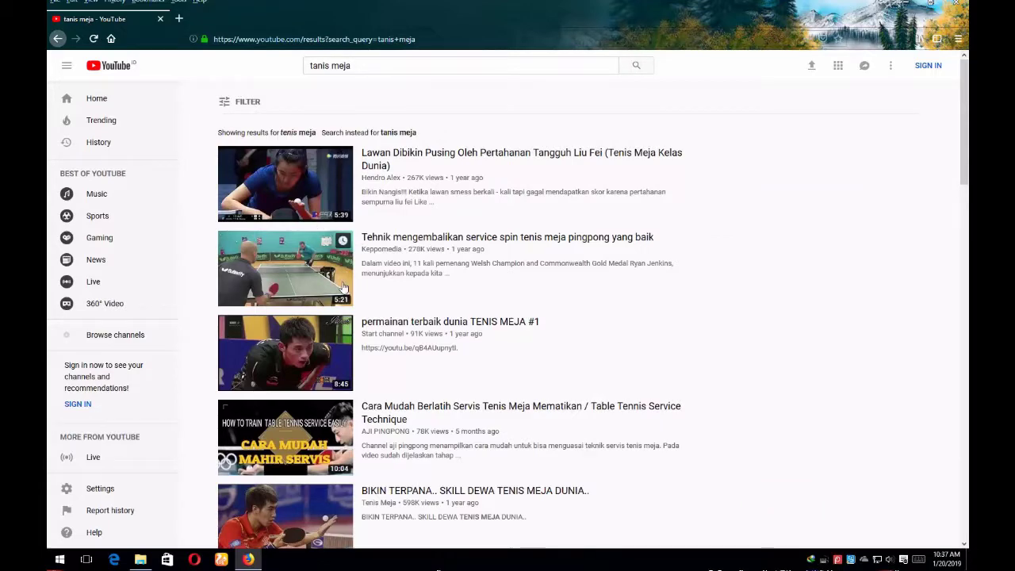
- Play the video "permainan terbaik dunia TENIS MEJA #1" and adjust the player's volume
click(314, 343)
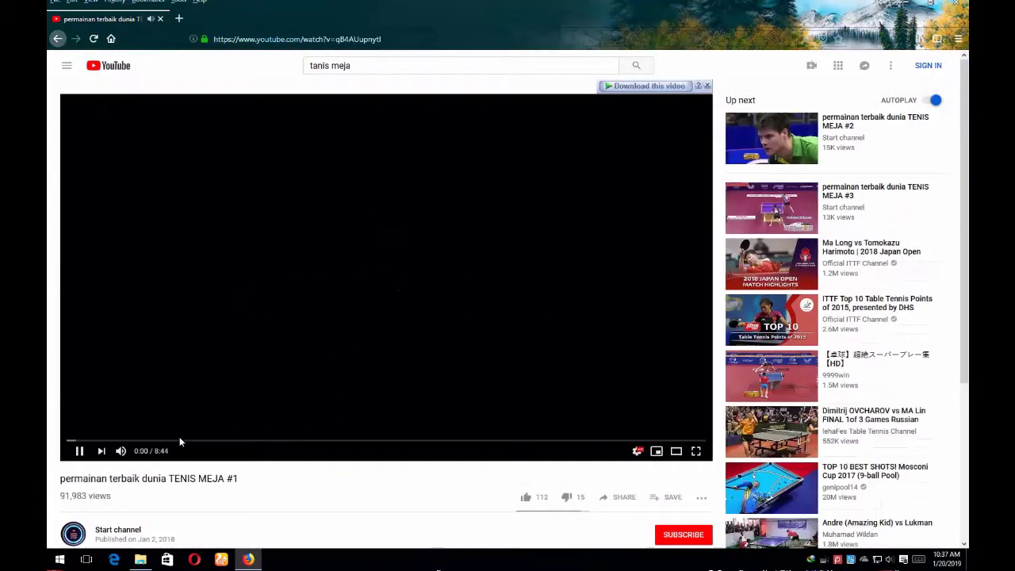
drag(135, 452, 143, 454)
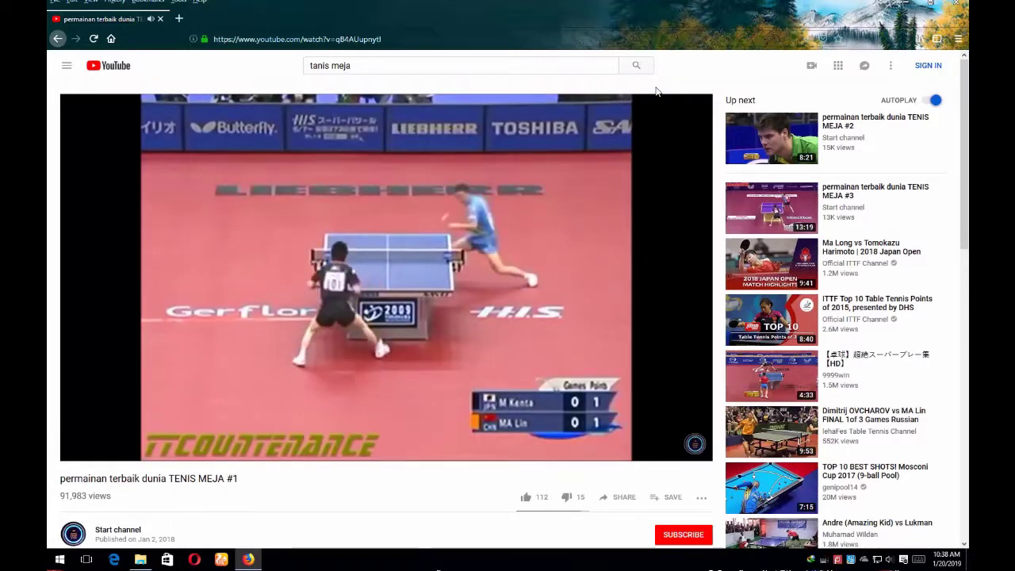
scroll(711, 347, down, 1)
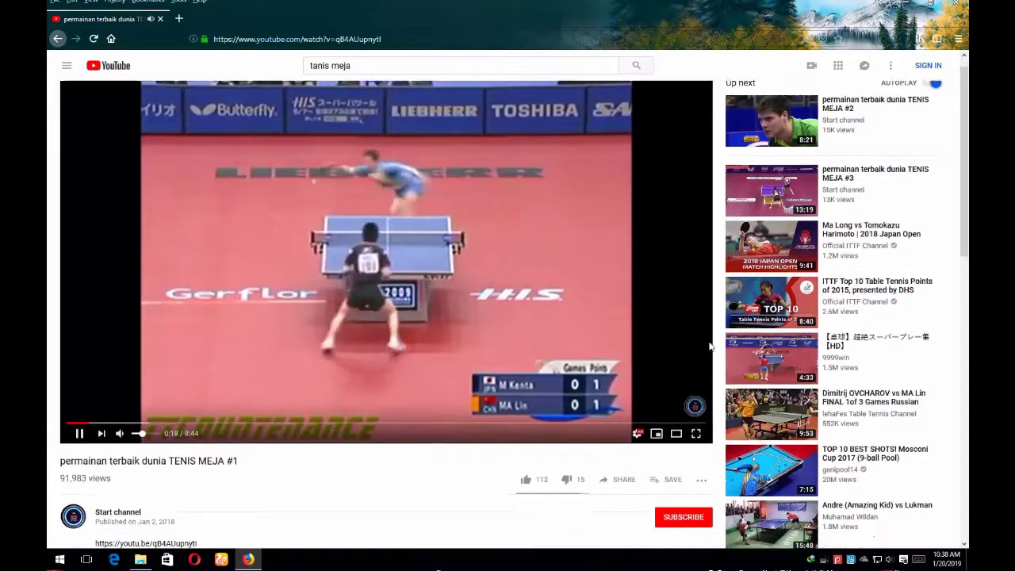
- Play the table tennis video by 9999win from the Up next suggestions
click(771, 320)
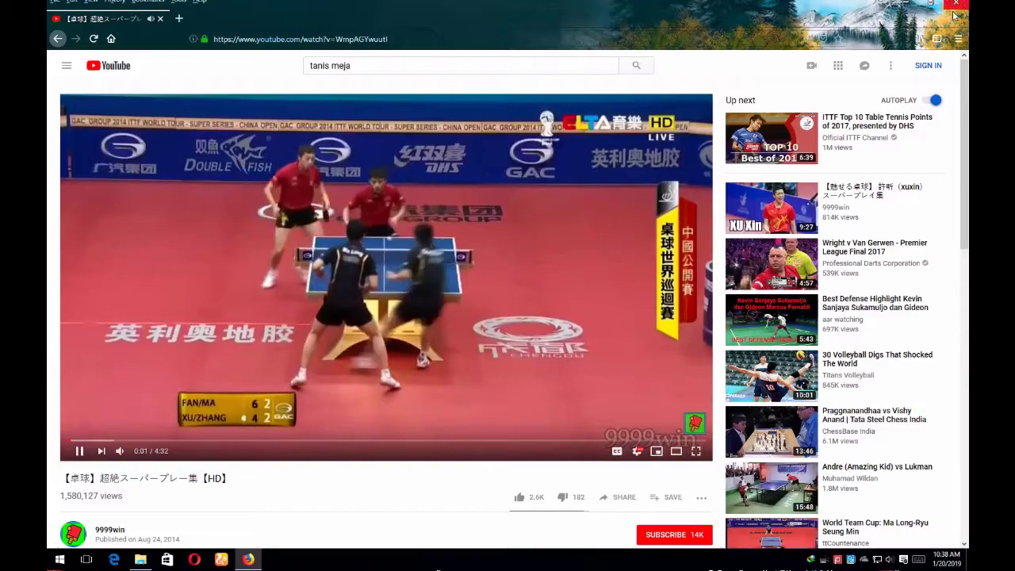
scroll(525, 341, down, 1)
scroll(598, 267, up, 1)
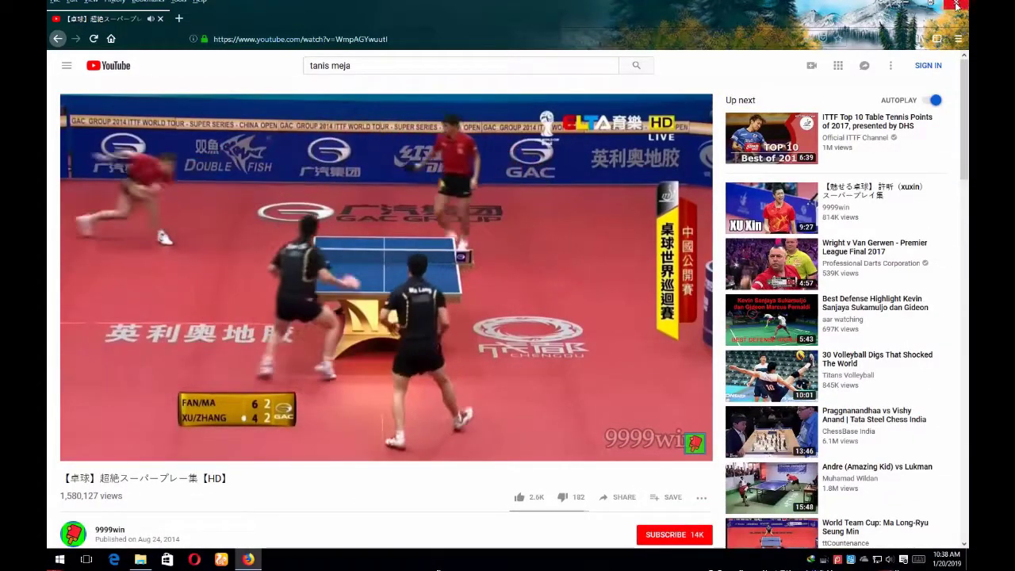
- Close Firefox and refresh the desktop
click(957, 4)
right_click(236, 163)
right_click(212, 214)
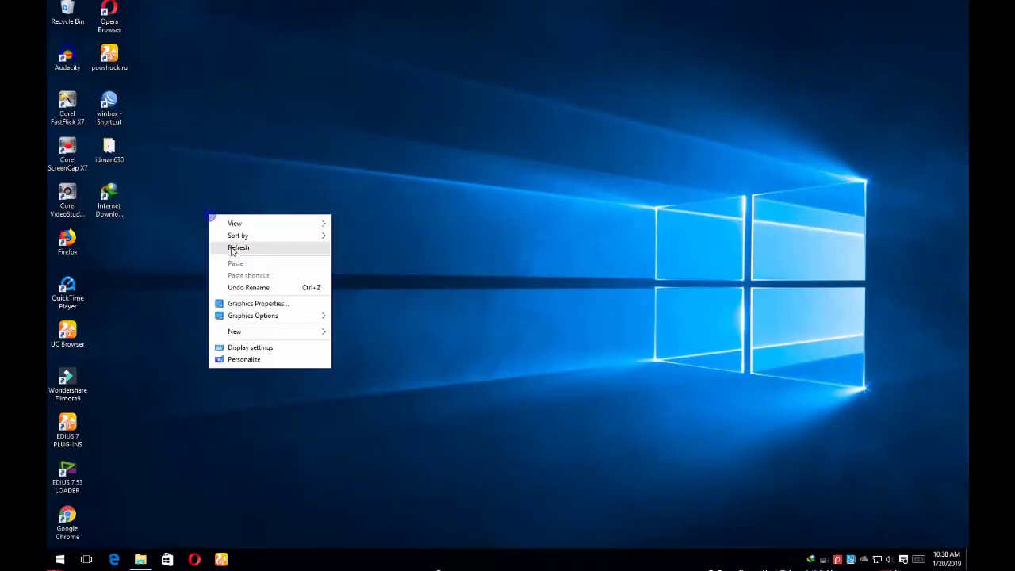
click(236, 247)
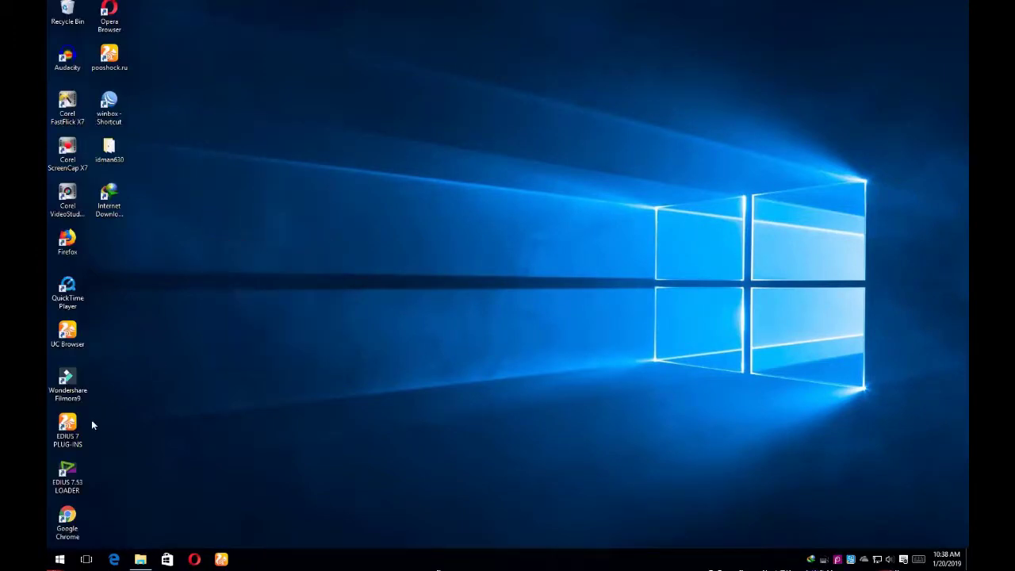
- Reopen Firefox, go to YouTube from the top sites, and play the trending video "KEMARIN (SEVENTEEN) JIHAN AUDY OM ROSABELLA"
double_click(66, 240)
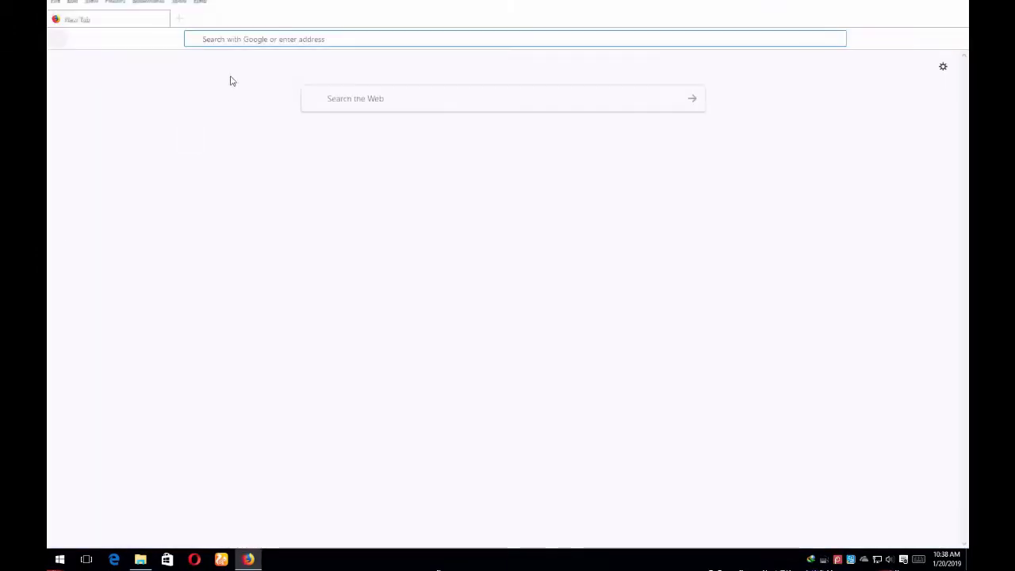
click(257, 242)
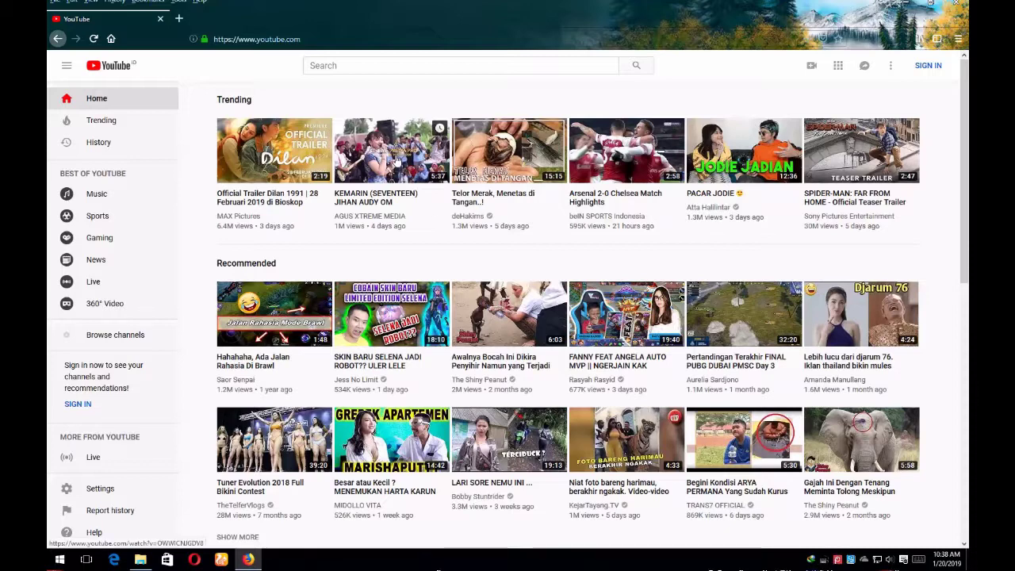
click(398, 158)
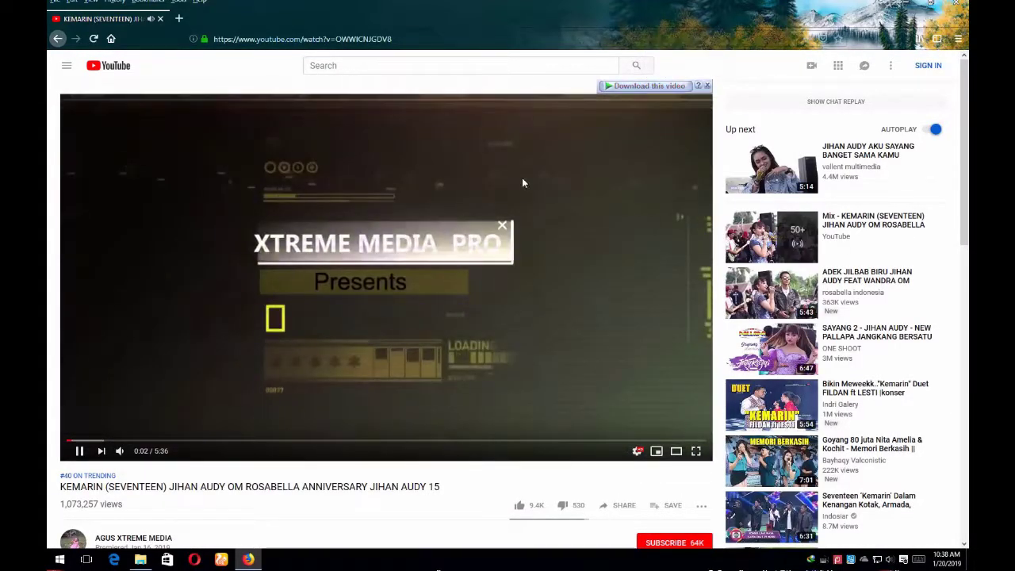
mouse_move(121, 450)
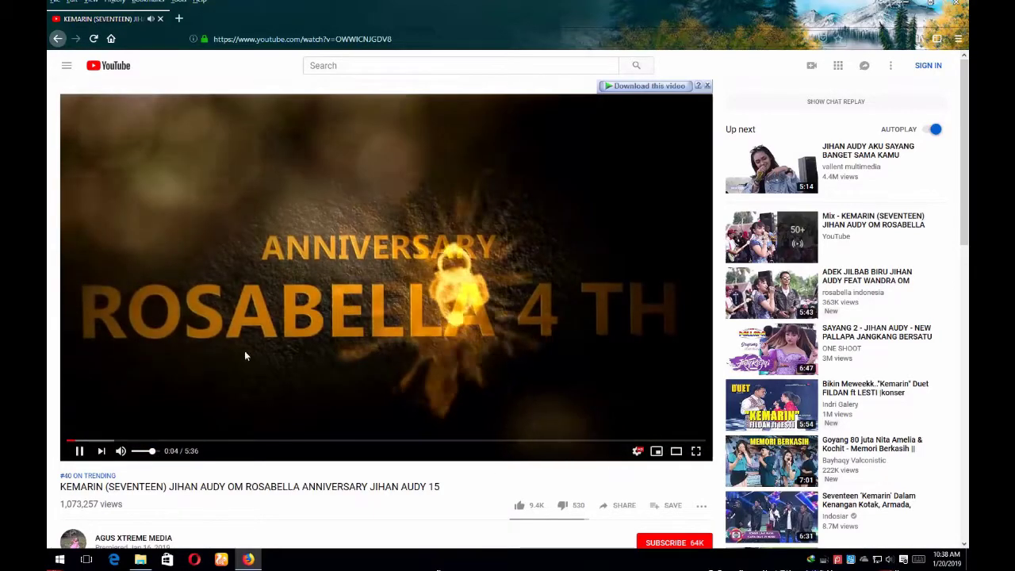
- Download the playing video through IDM using the second MKV option, 720p HD 60fps, and dismiss the codec notice
click(652, 86)
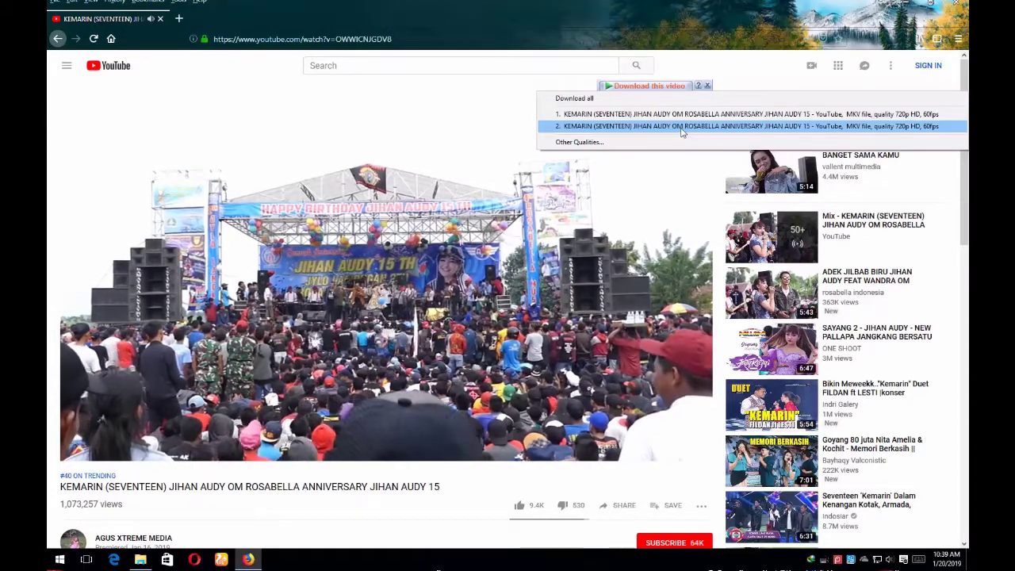
click(682, 126)
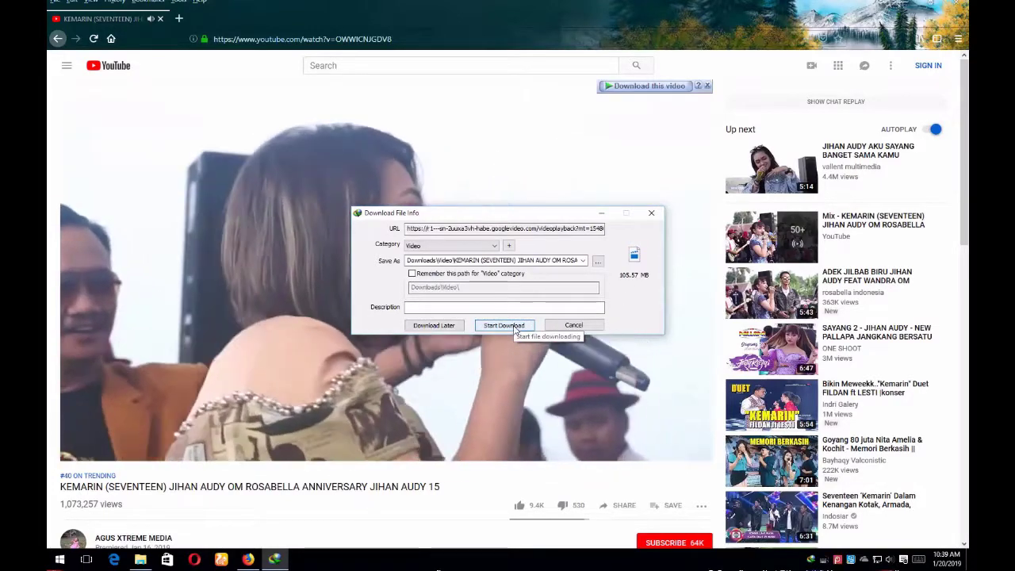
click(517, 325)
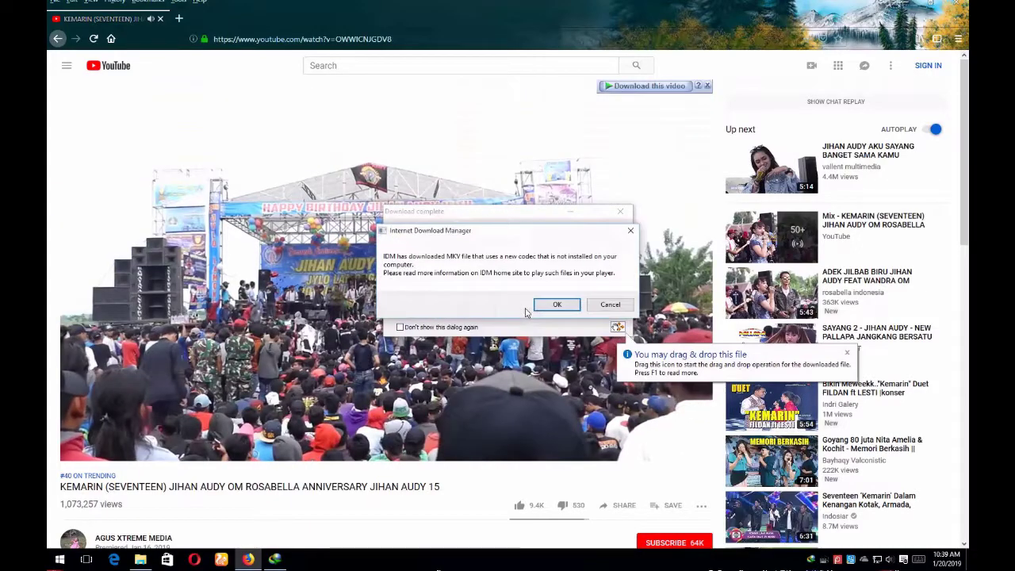
click(587, 306)
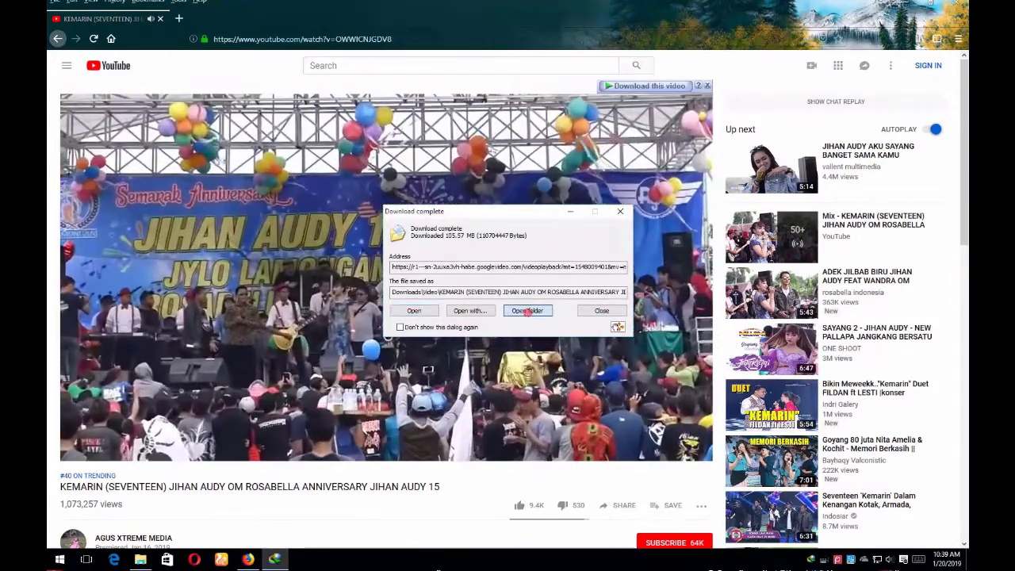
- Open the downloaded file's folder from the completion dialog, refresh it, and close both the folder window and Firefox
click(527, 311)
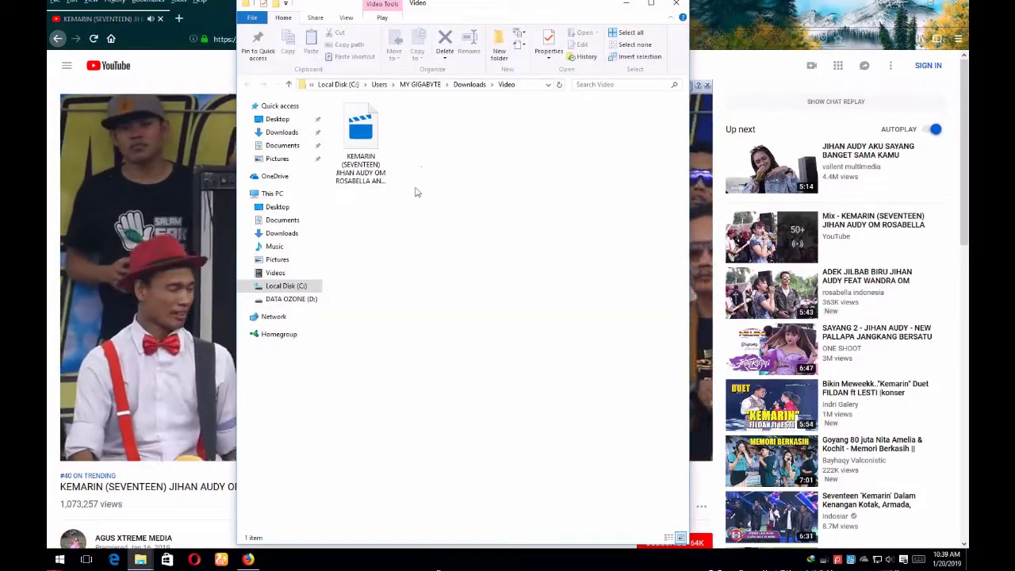
right_click(427, 156)
click(458, 207)
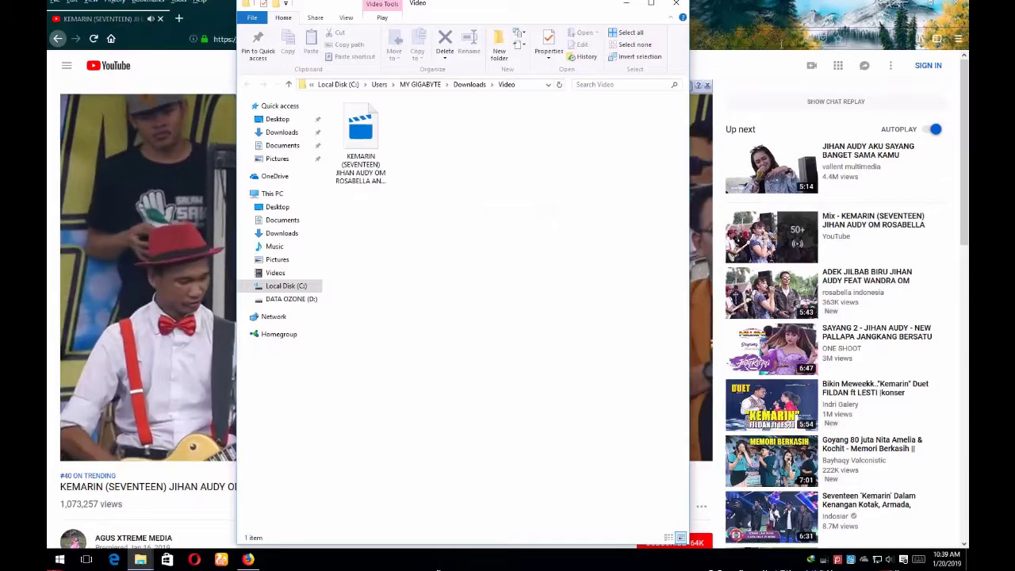
click(684, 5)
key(alt+F4)
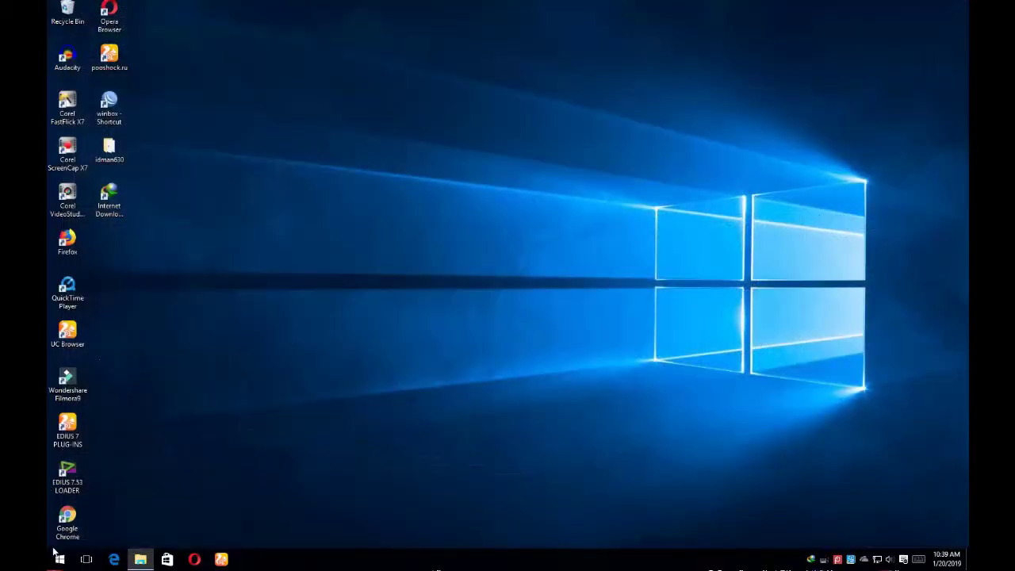
- Maximize File Explorer, go through the category folders in Downloads, and open the Video folder
click(138, 562)
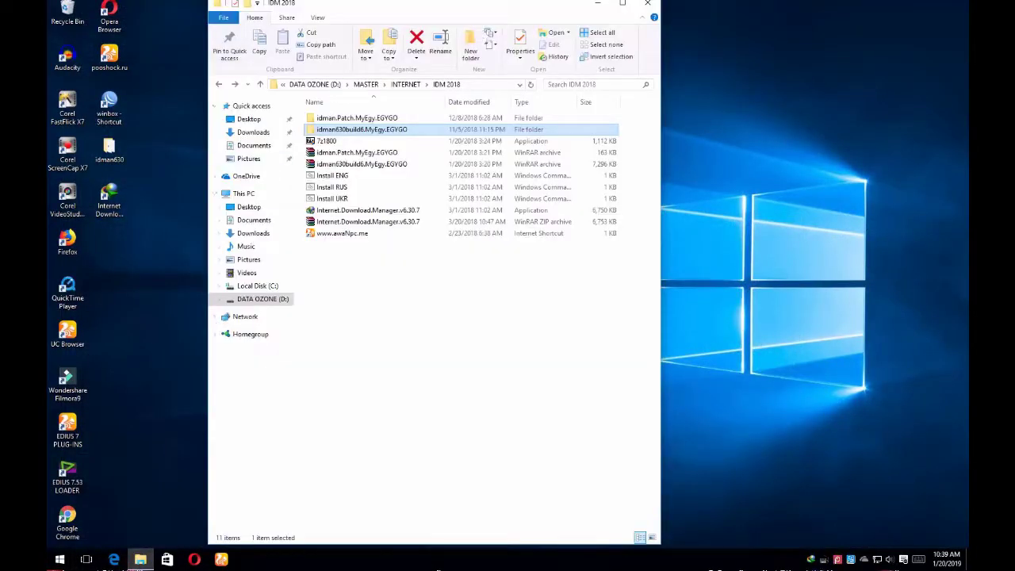
click(621, 5)
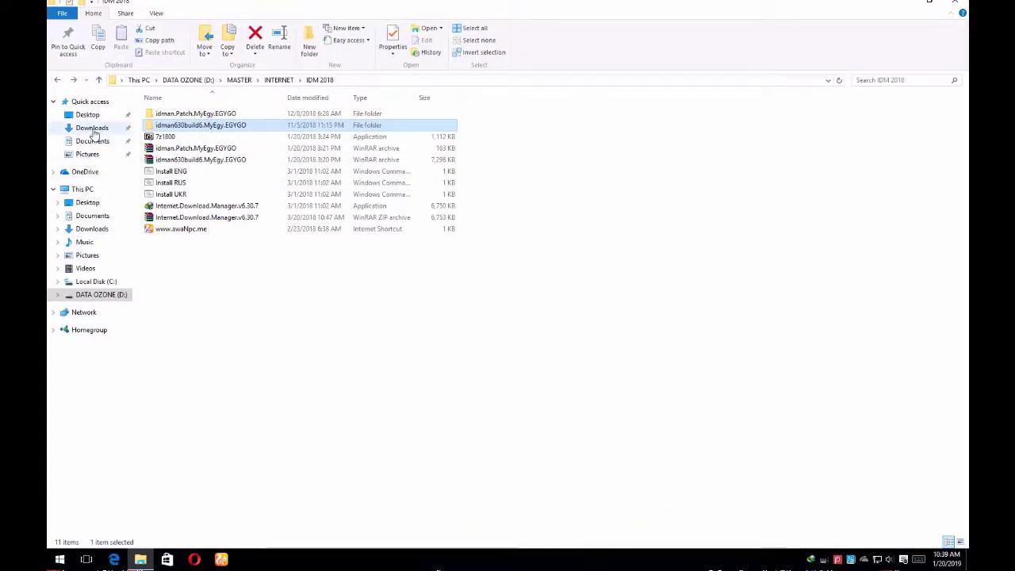
click(92, 128)
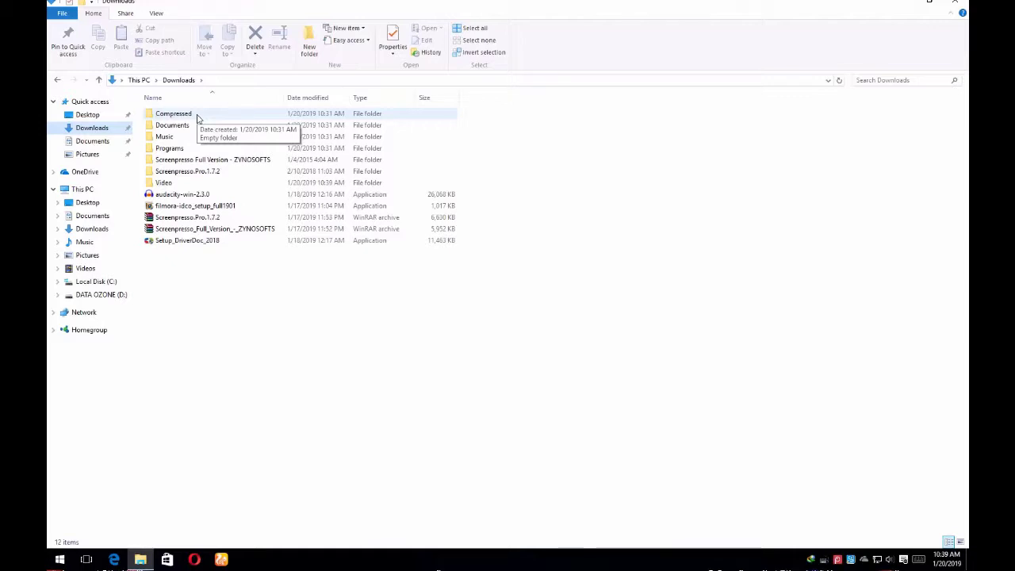
click(171, 127)
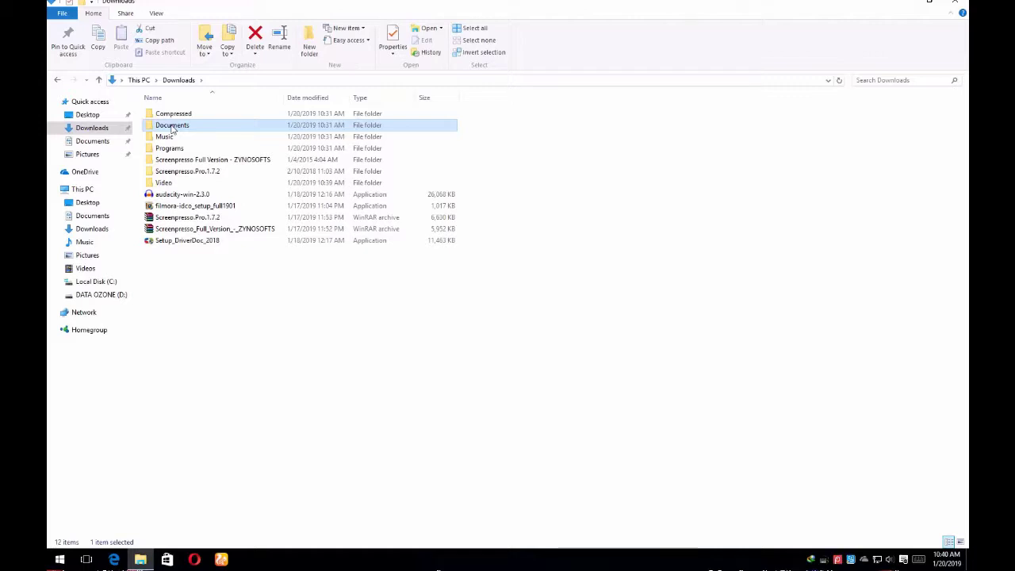
click(167, 138)
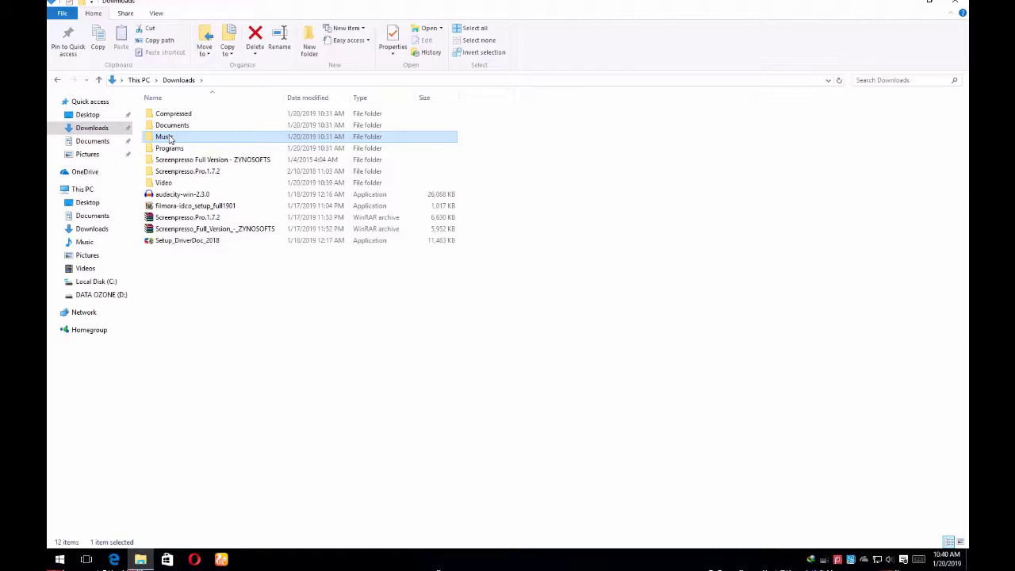
click(168, 149)
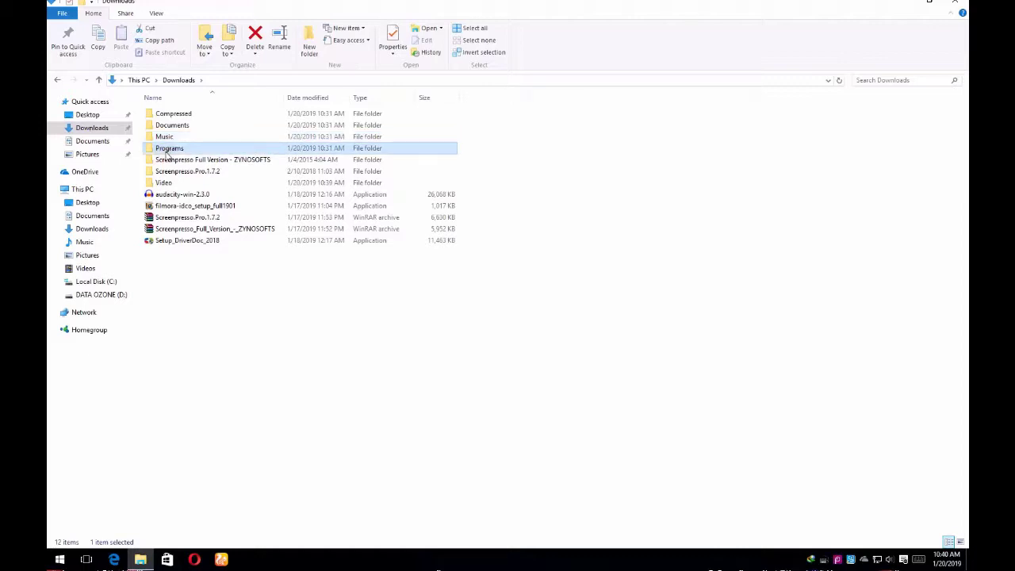
click(163, 183)
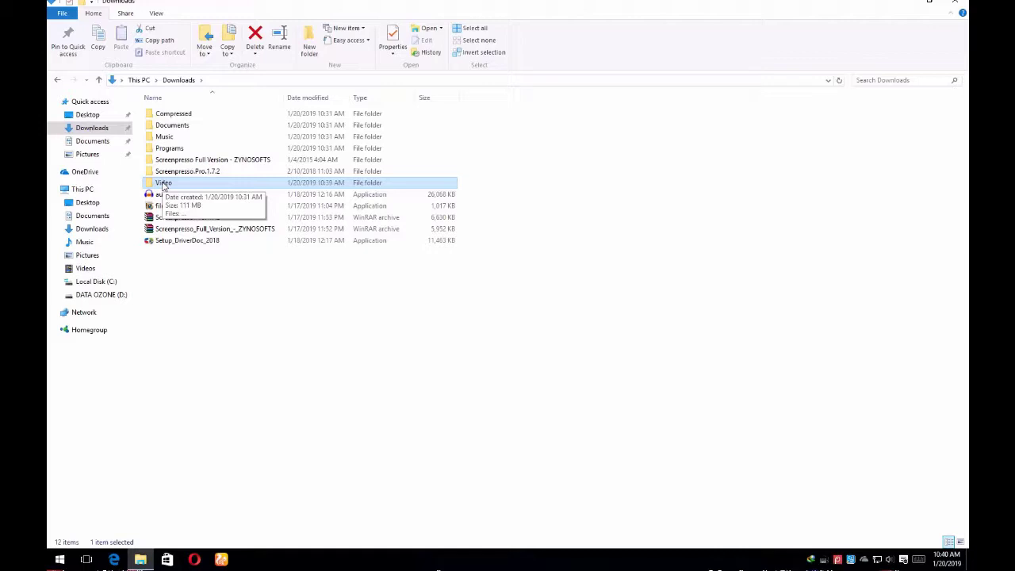
double_click(164, 183)
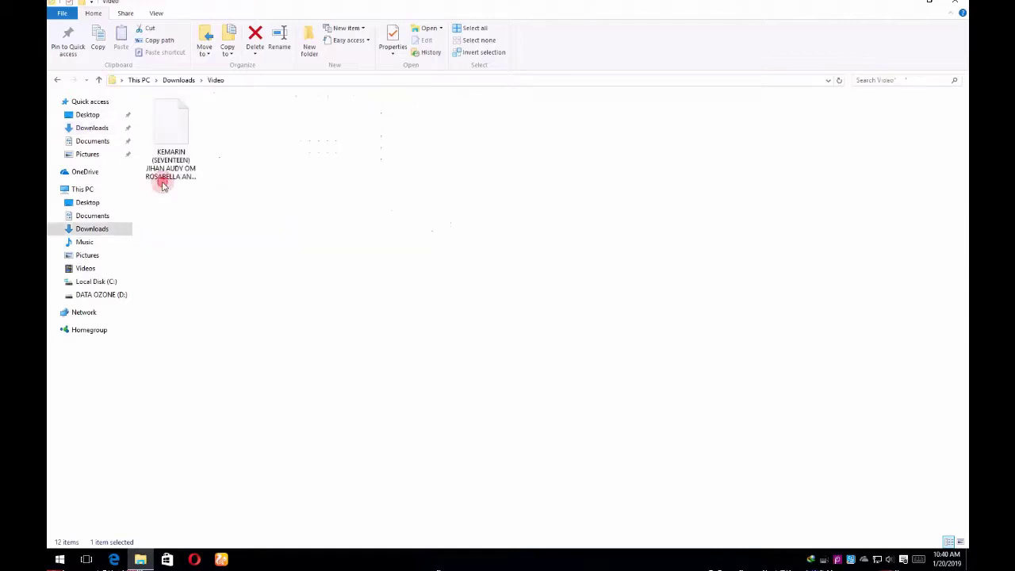
- Try to play the downloaded video in Windows Media Player, accepting its recommended settings, and close the player
click(182, 132)
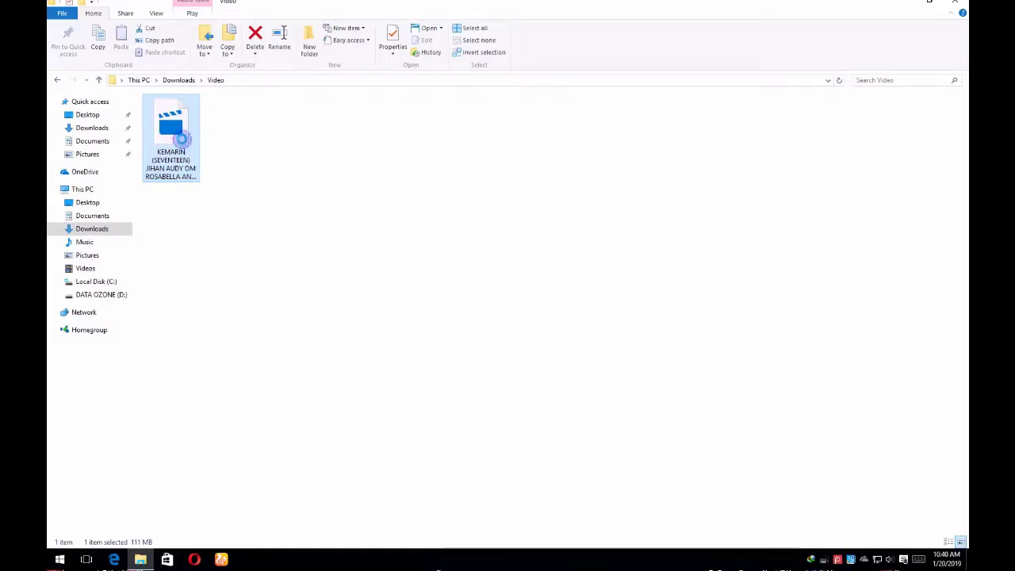
right_click(182, 139)
mouse_move(265, 179)
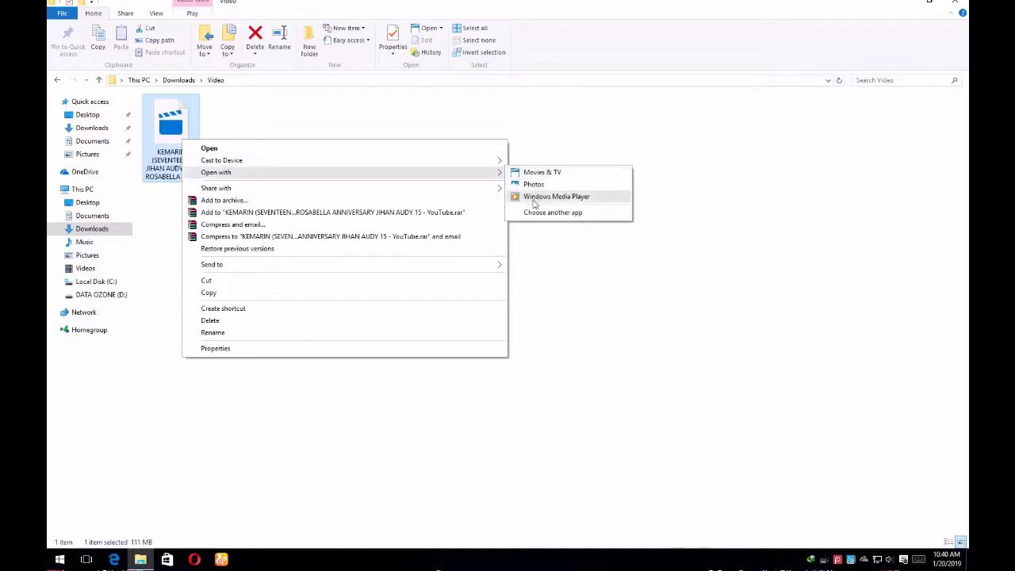
click(534, 198)
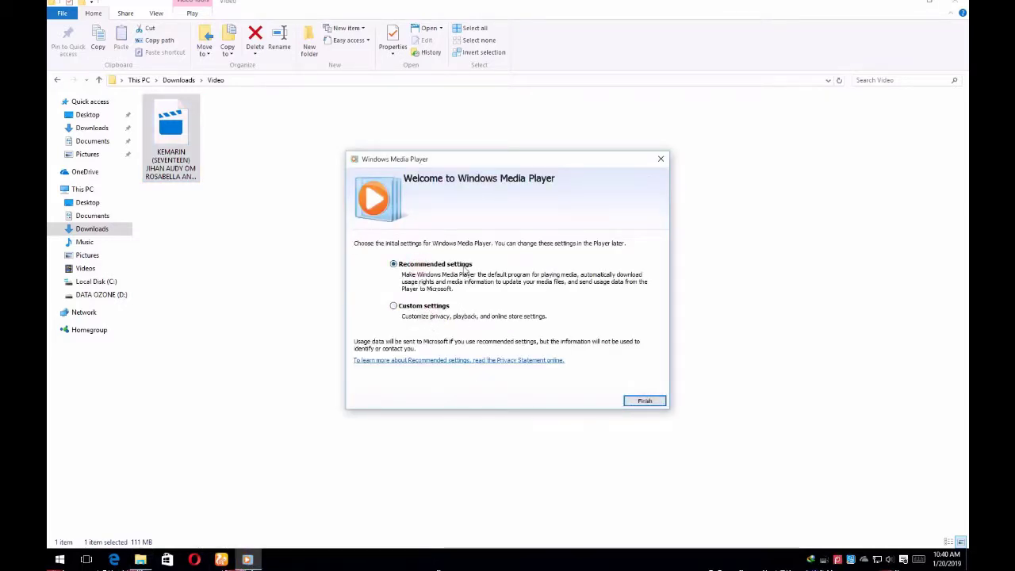
click(642, 403)
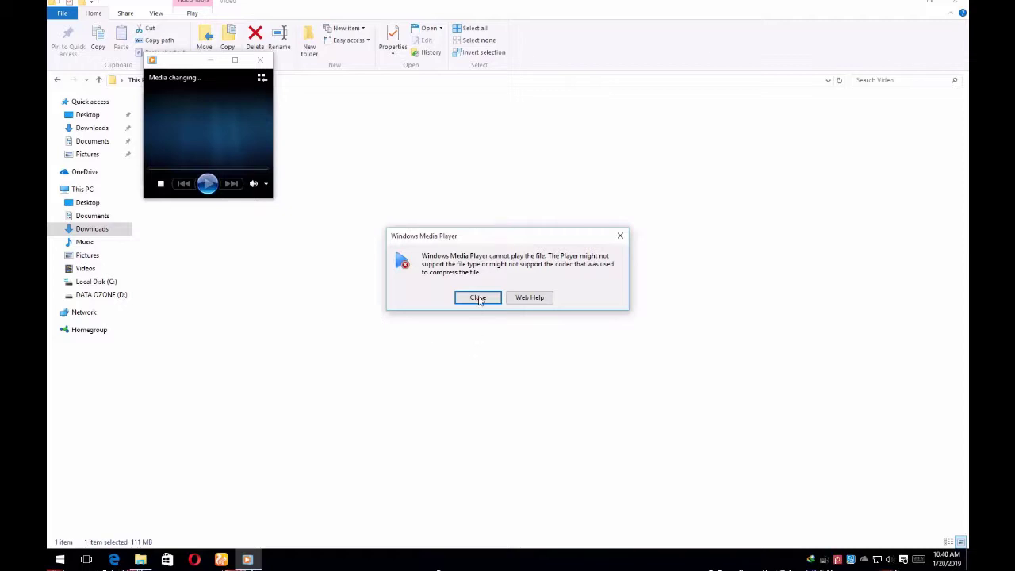
click(478, 297)
click(260, 60)
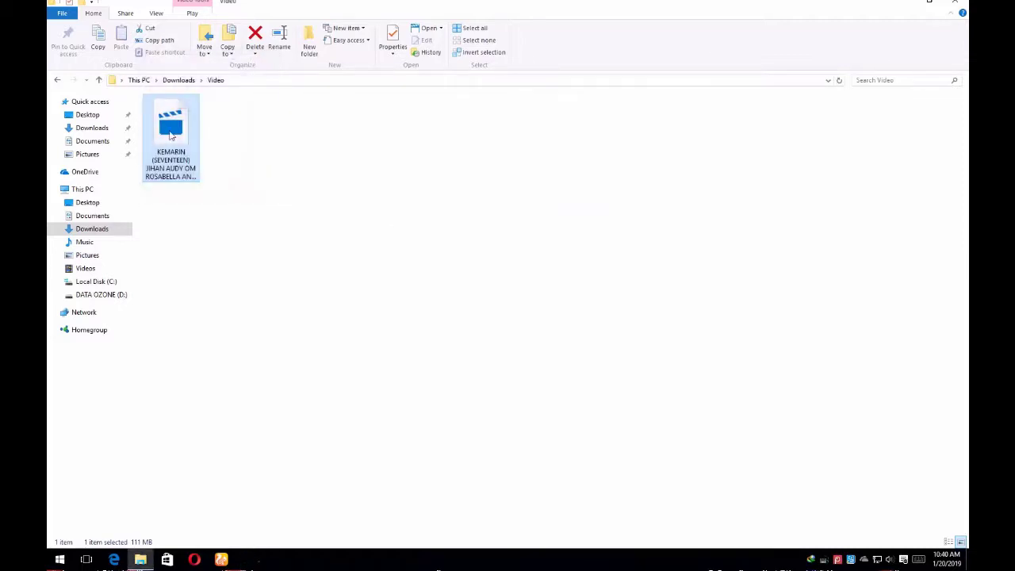
- Try to play the downloaded video in the default Movies & TV app and close it
right_click(170, 135)
click(199, 141)
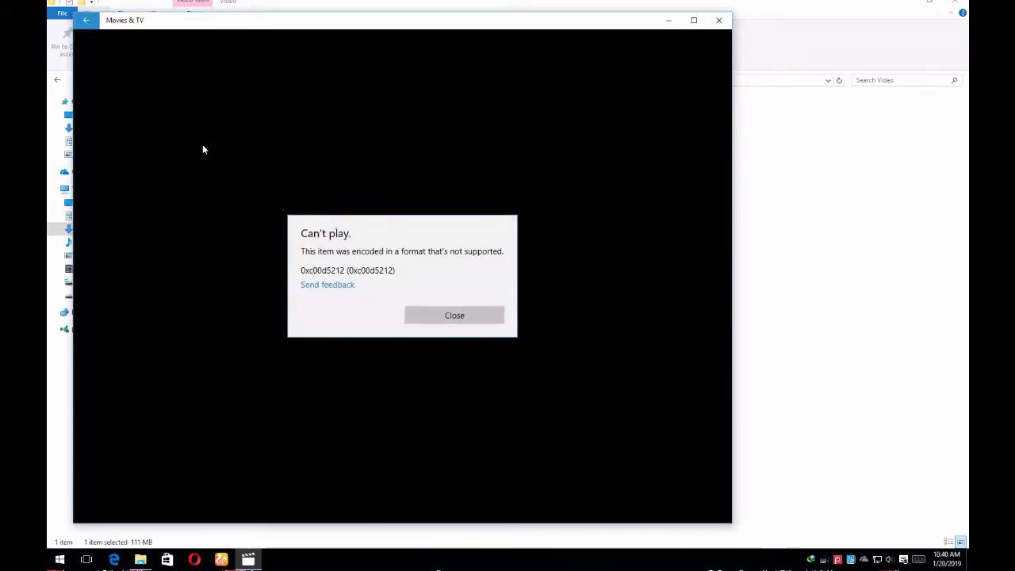
click(446, 318)
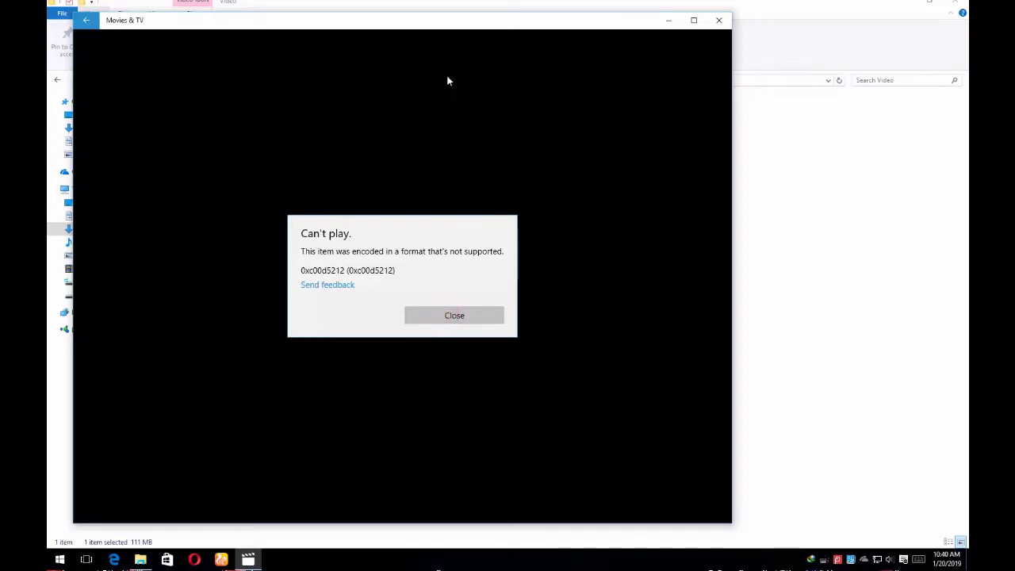
click(718, 20)
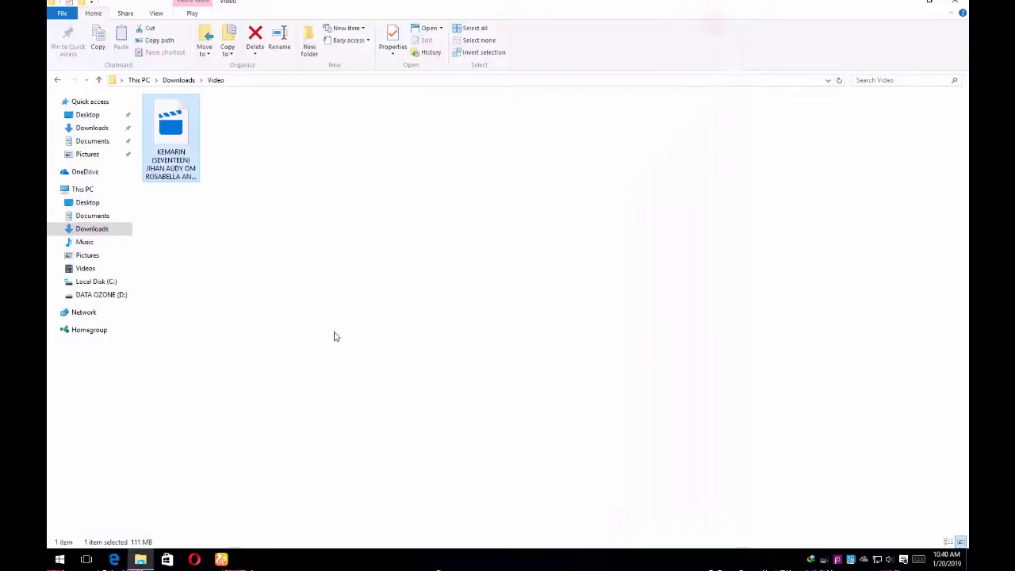
- Launch GOMPLAYERGLOBALSETUP from the MASTER folder on DATA OZONE (D:) and minimize File Explorer
click(97, 282)
click(101, 294)
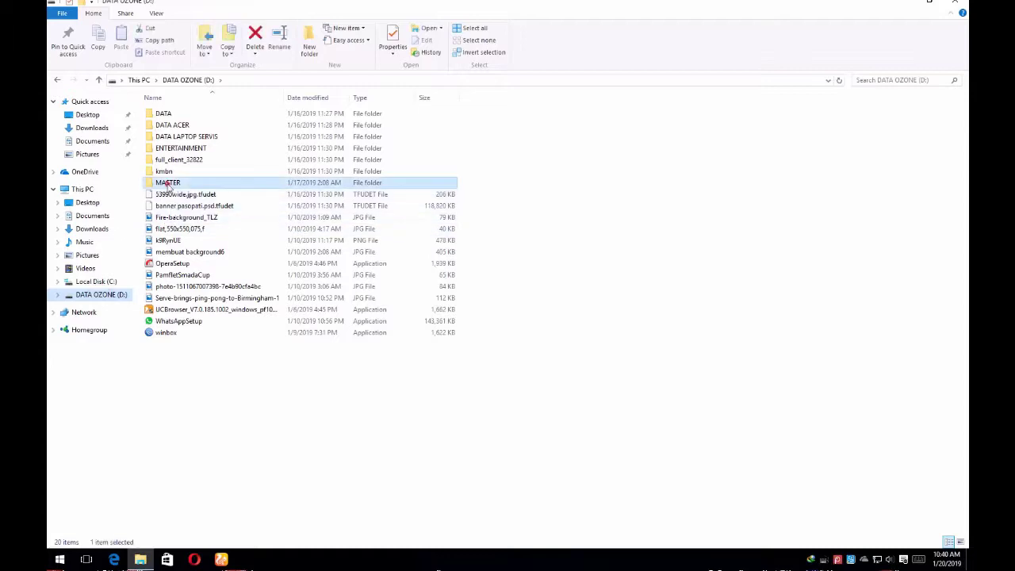
double_click(167, 183)
scroll(178, 386, down, 2)
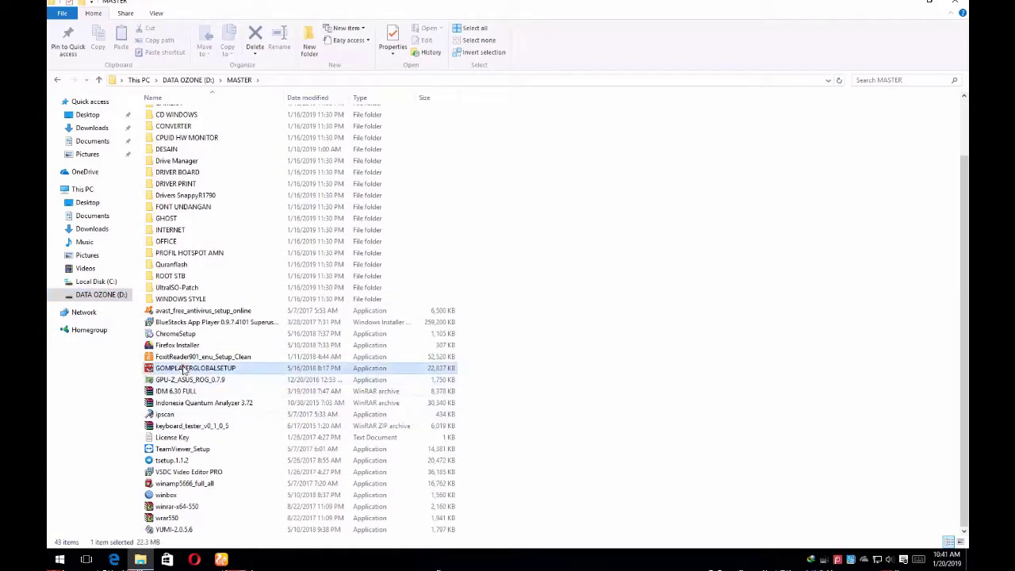
double_click(191, 368)
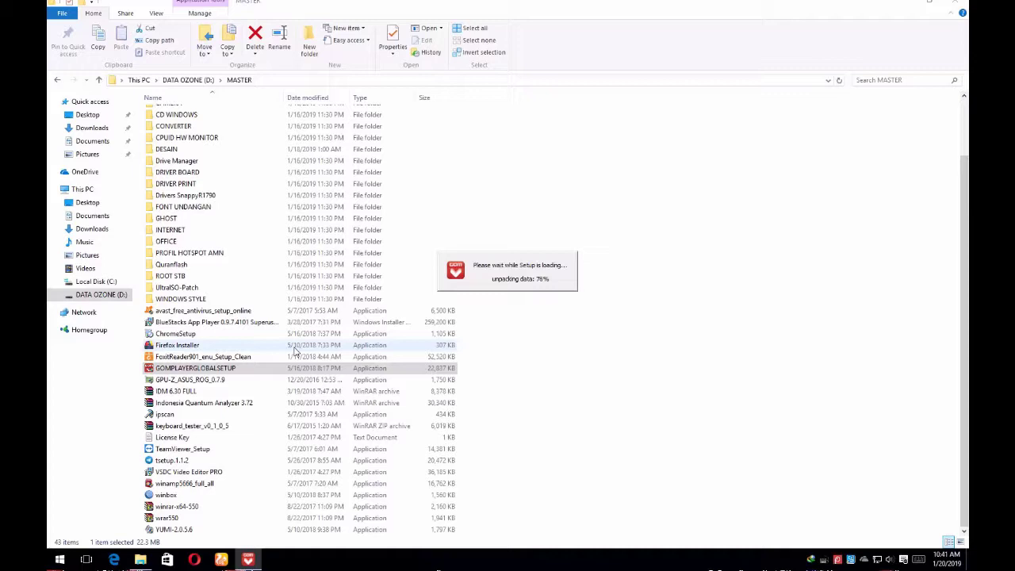
click(921, 5)
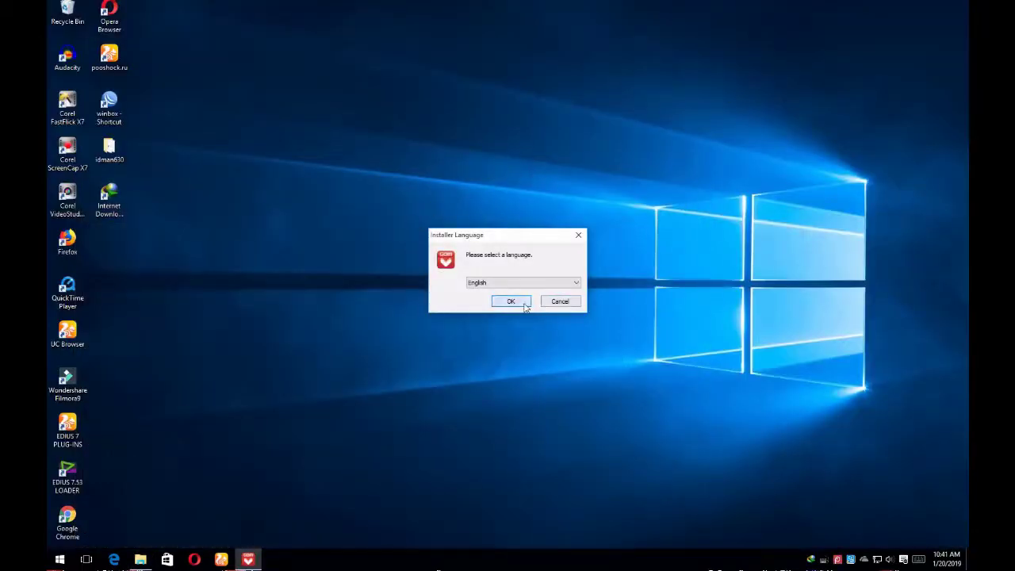
- Install GOM Player in English with the default setup options, and close the installer and its thank-you web page
click(523, 302)
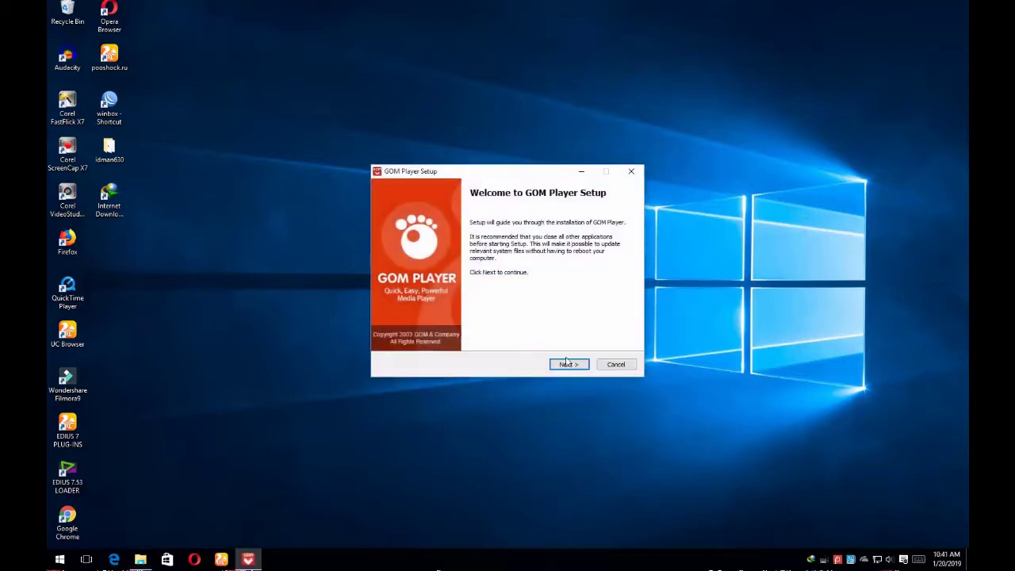
click(568, 365)
click(569, 364)
click(569, 364)
click(569, 365)
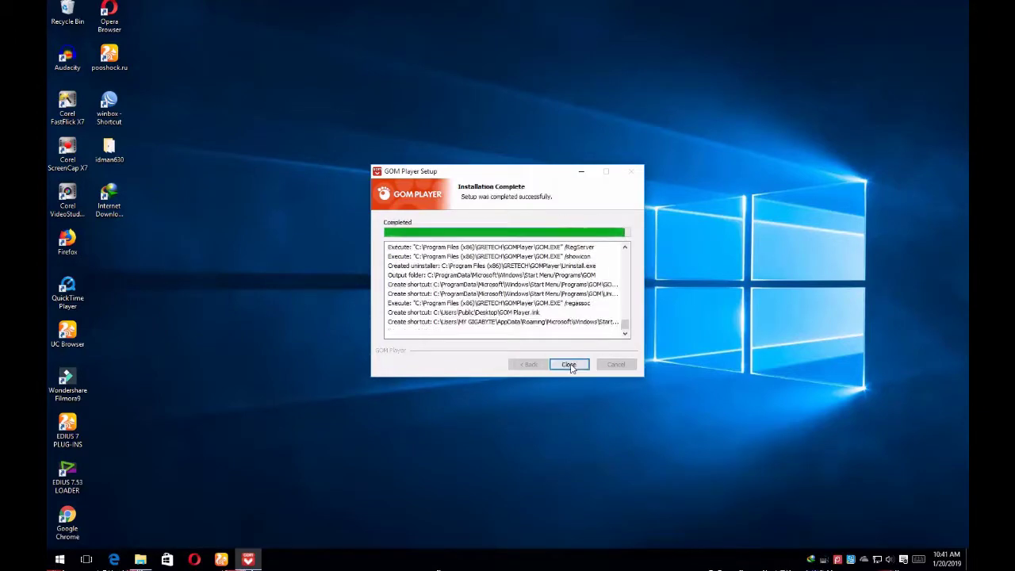
click(570, 365)
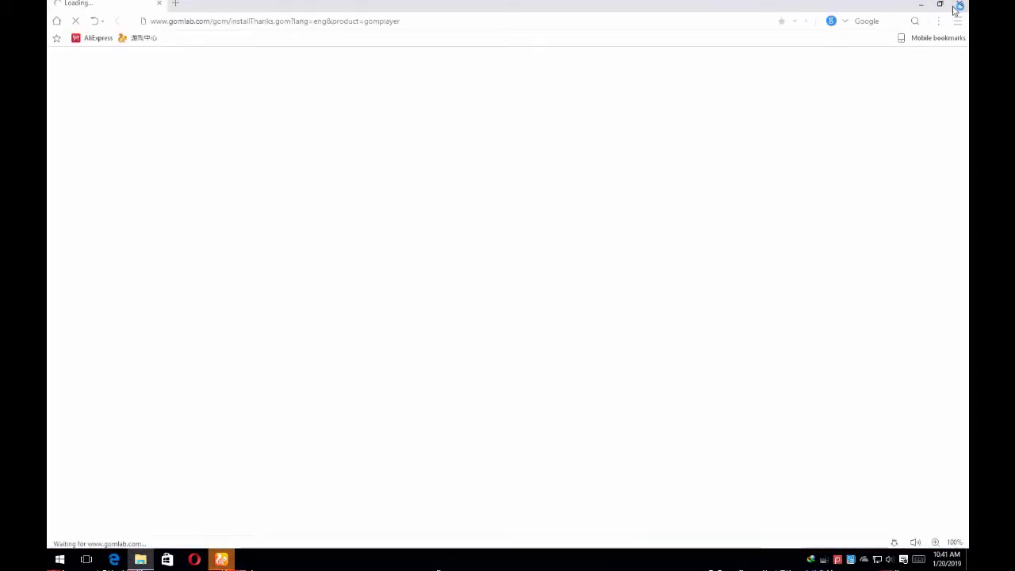
click(960, 6)
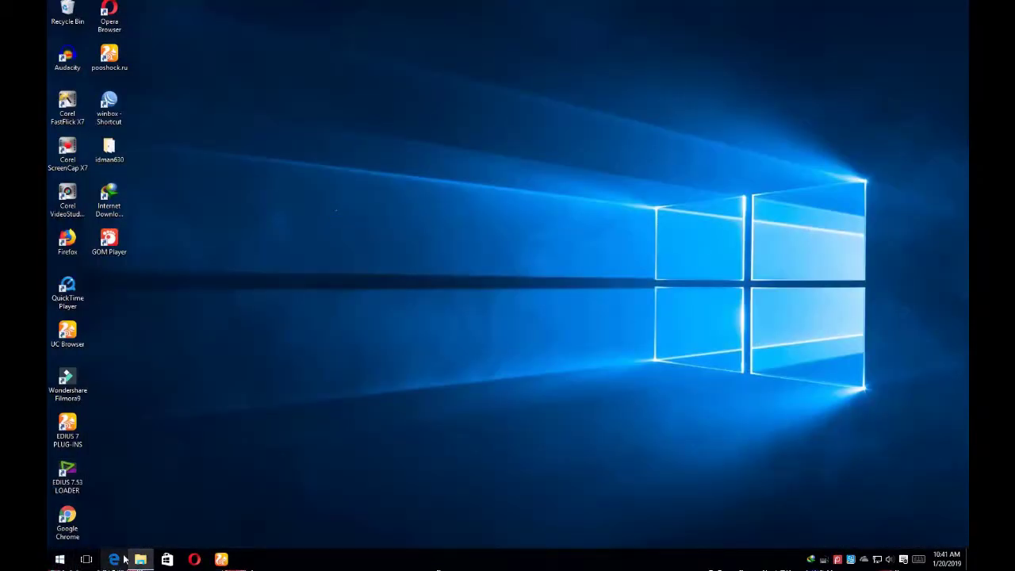
- Play the downloaded video from the Video folder in Downloads with GOM Player and seek ahead to about 00:00:46
click(140, 560)
click(97, 131)
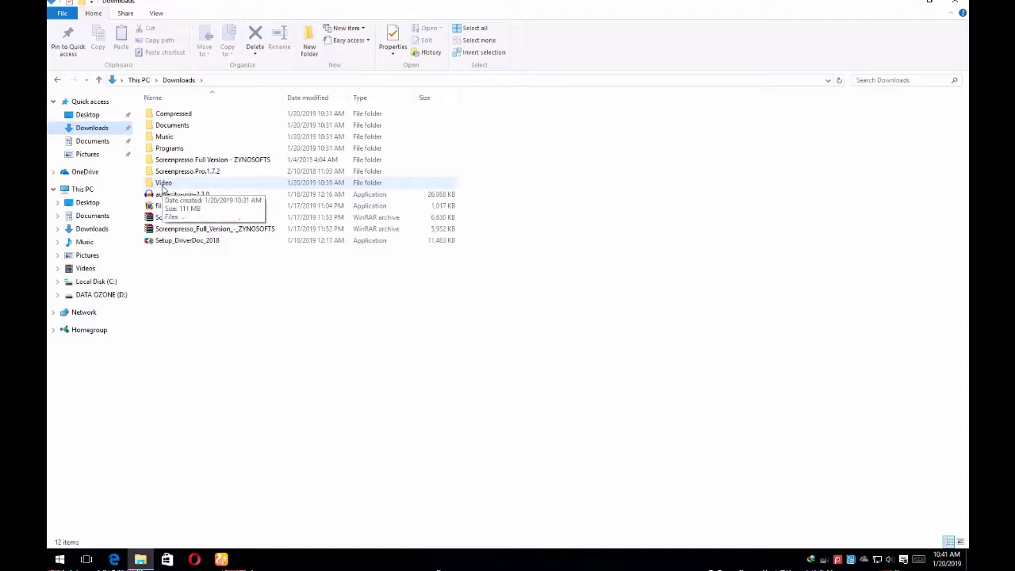
double_click(163, 183)
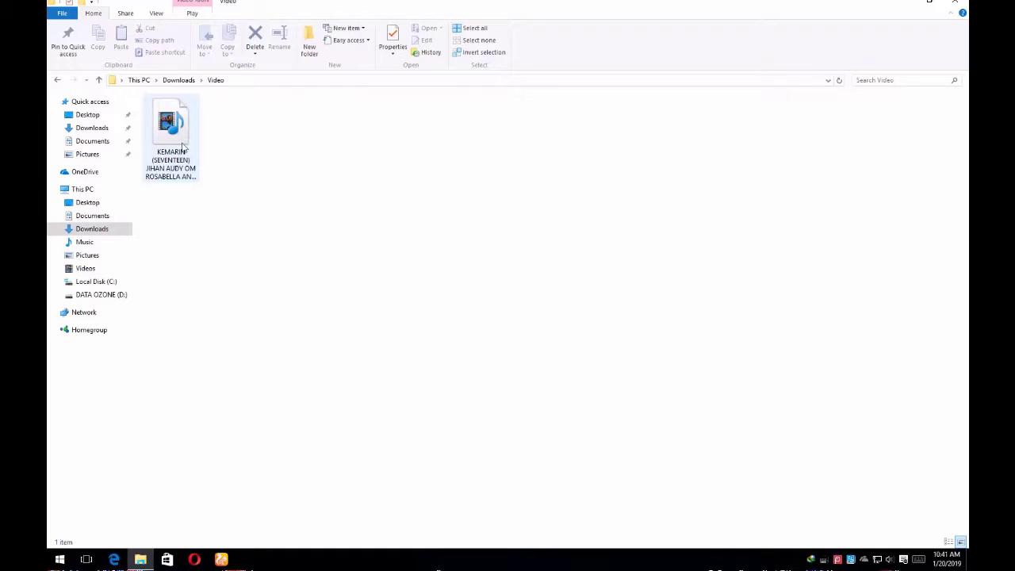
right_click(181, 147)
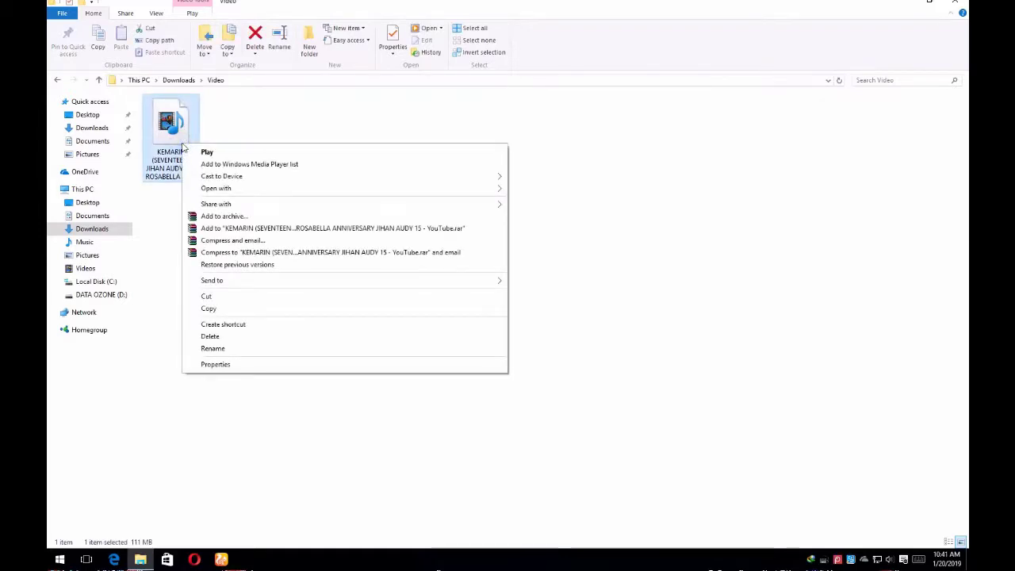
mouse_move(329, 192)
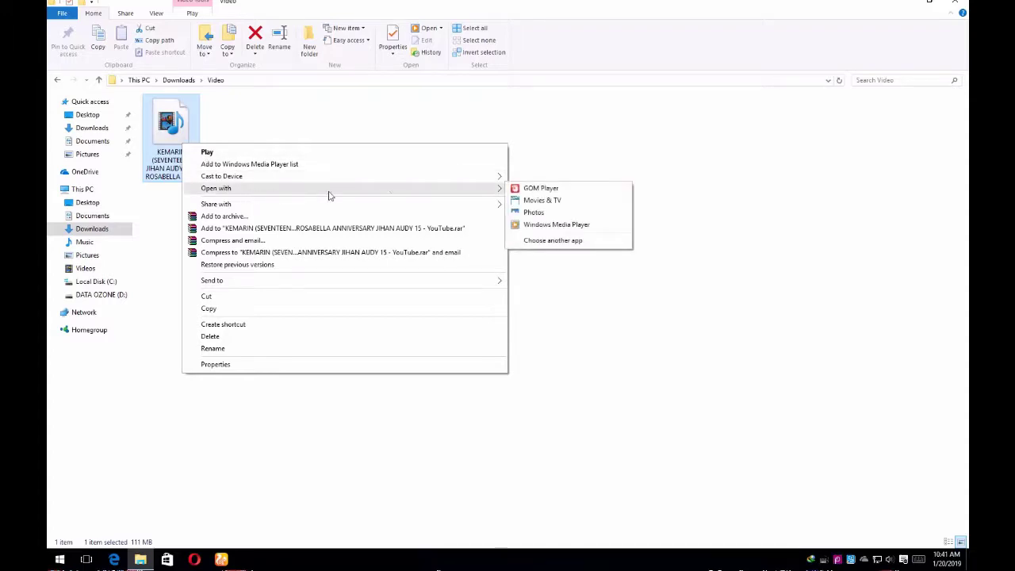
click(516, 189)
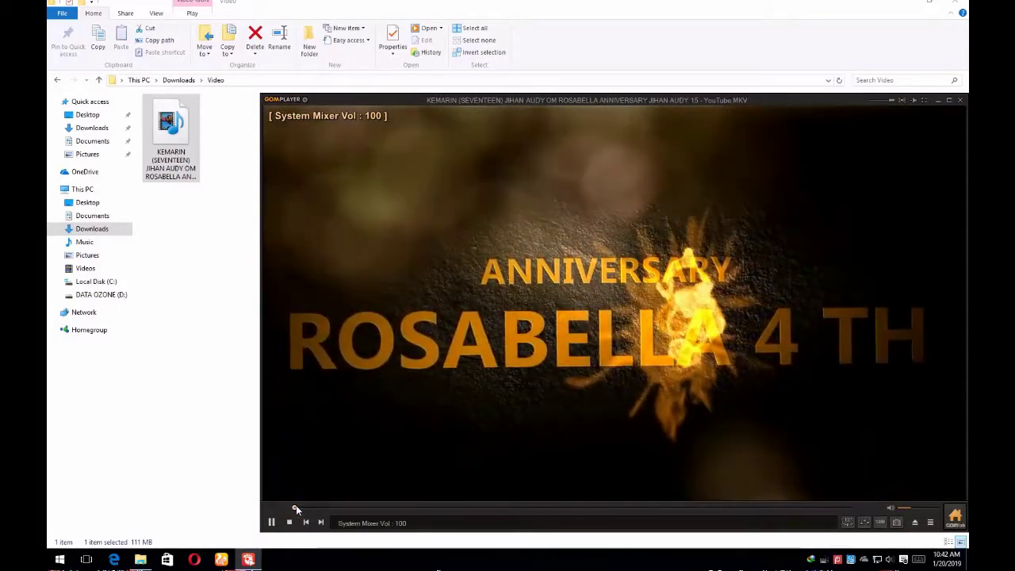
drag(296, 509, 374, 509)
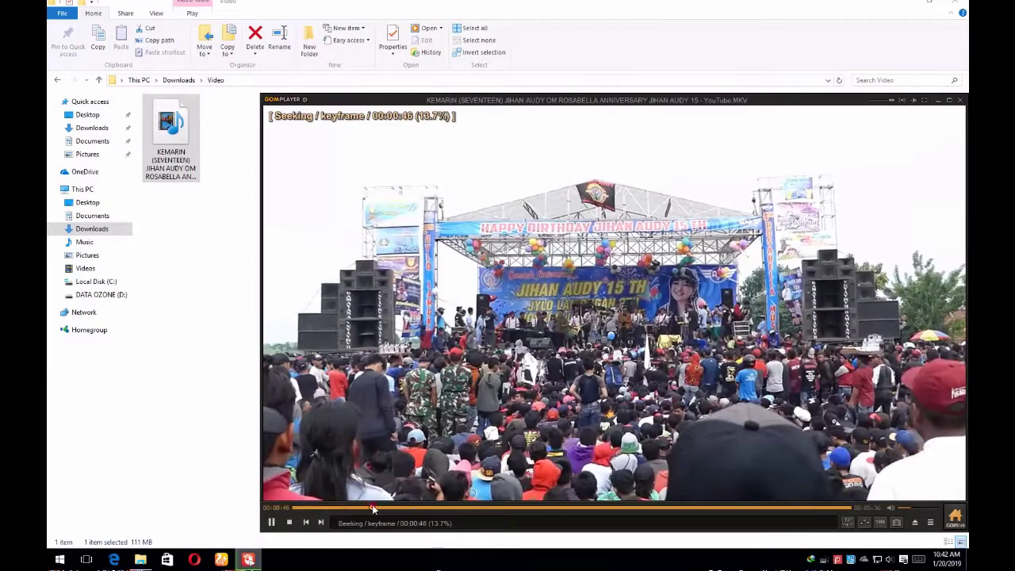
drag(901, 101, 768, 70)
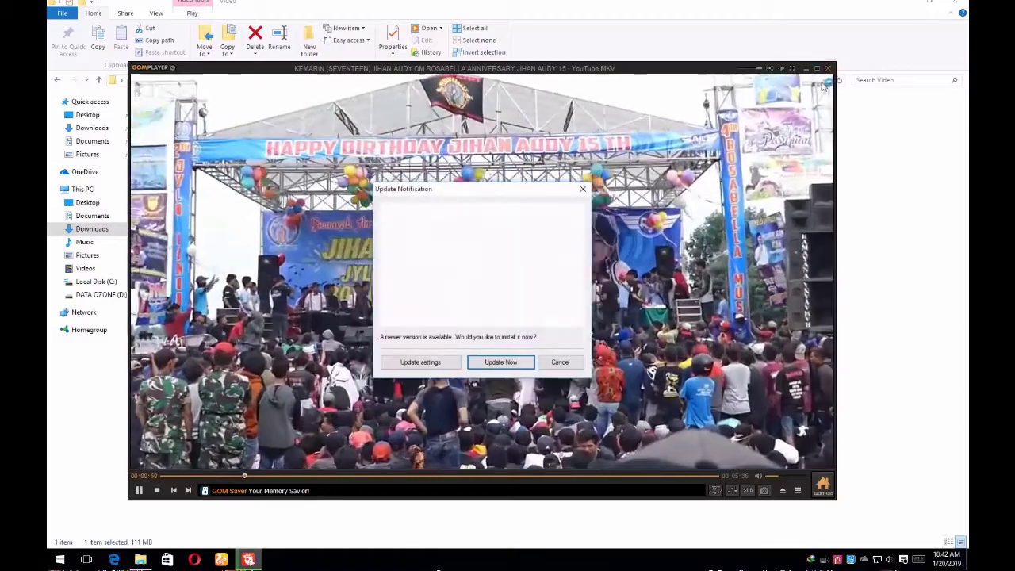
- Turn off GOM Player's automatic version check at startup, and close the player, File Explorer and the GOM Saver advert
click(402, 363)
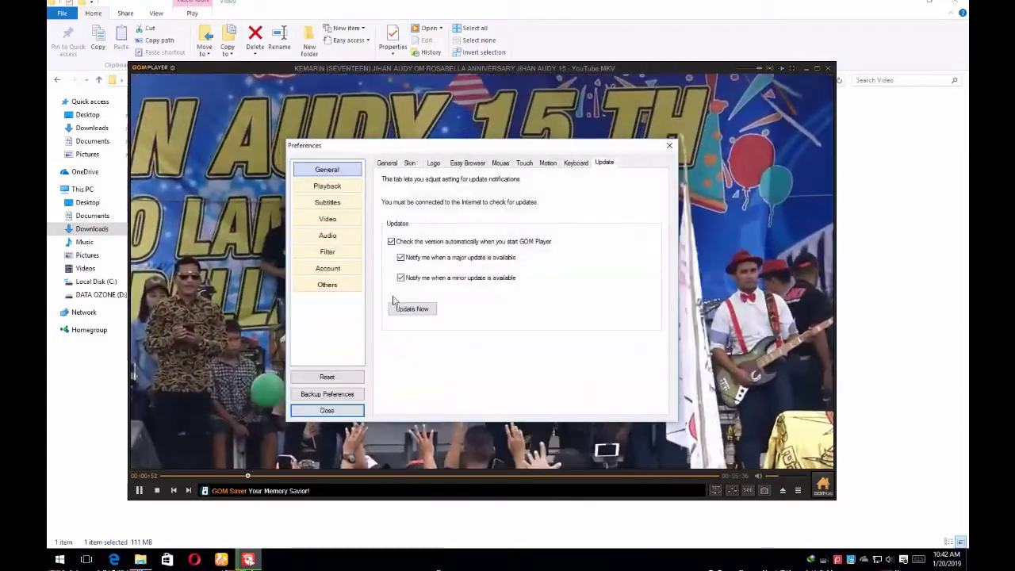
click(391, 241)
click(828, 68)
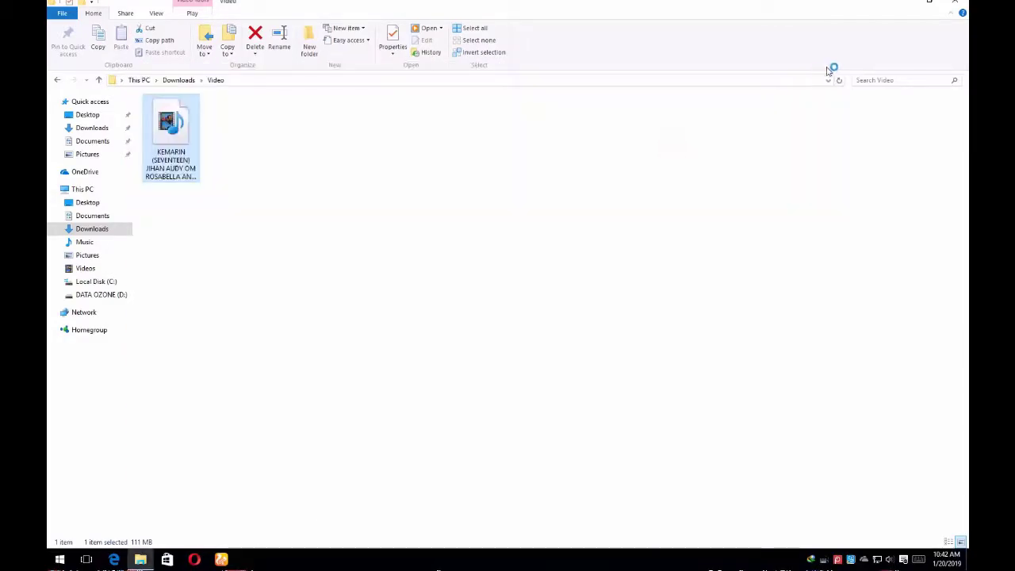
click(955, 2)
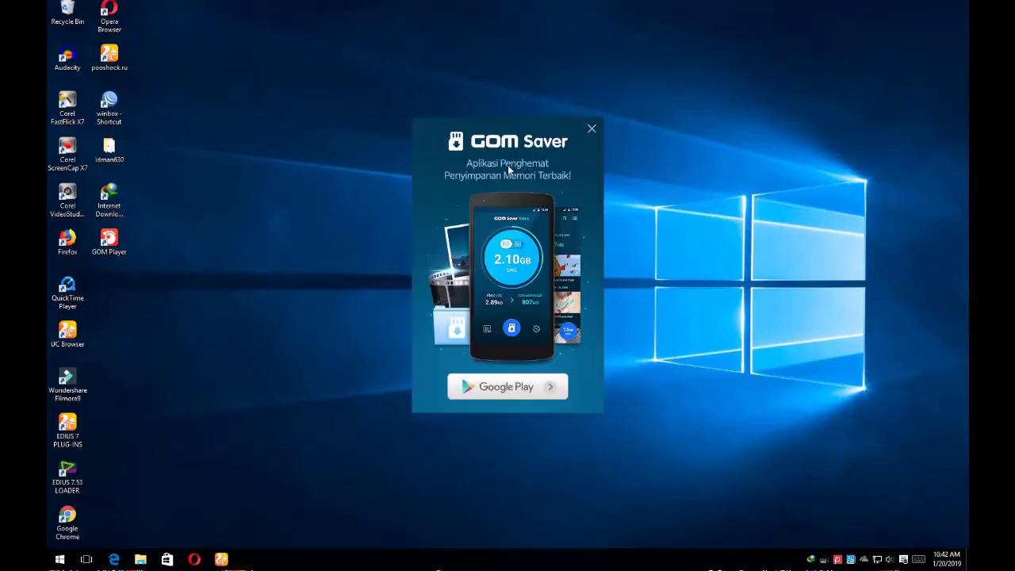
click(592, 128)
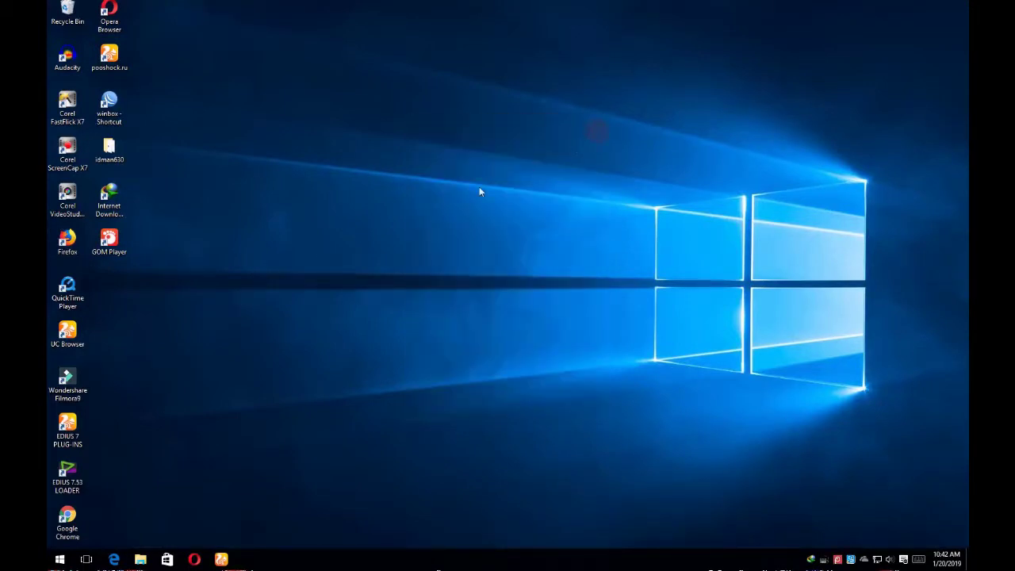
- Open Internet Download Manager from the desktop to review its download list, and close it
double_click(109, 195)
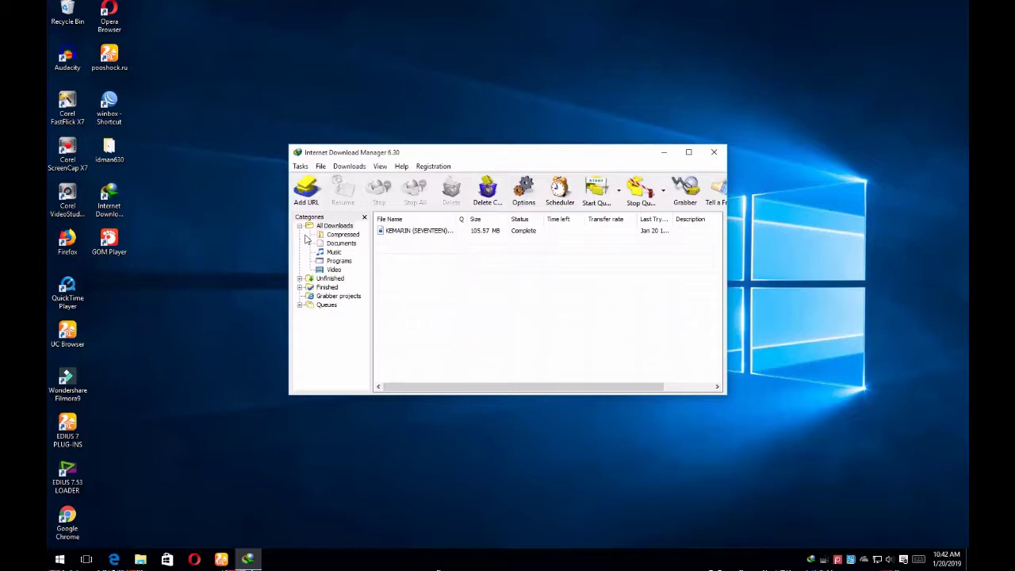
click(713, 152)
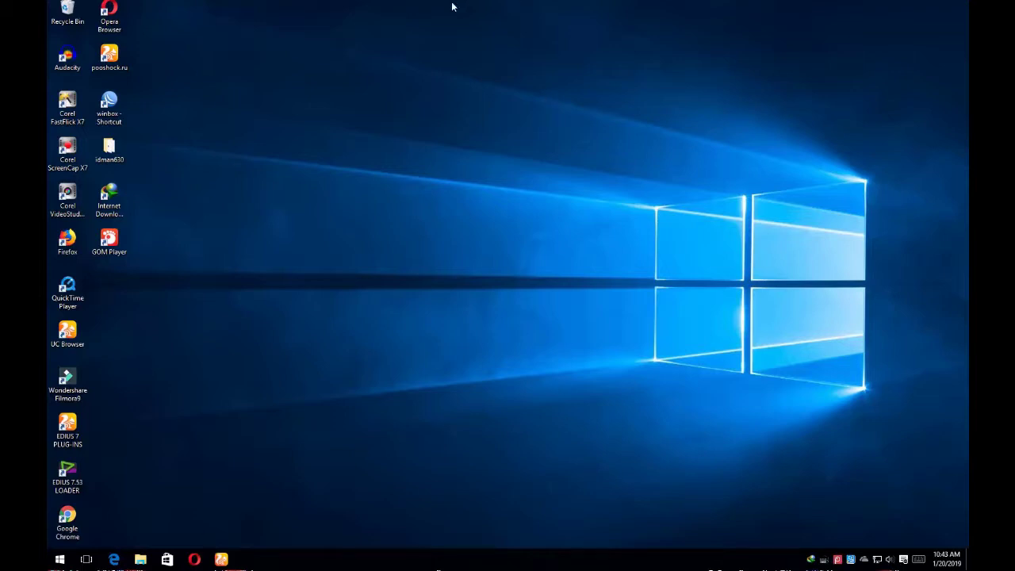
- Dismiss the Screenpresso notices and stop the ongoing video recording
click(838, 560)
click(550, 315)
click(836, 560)
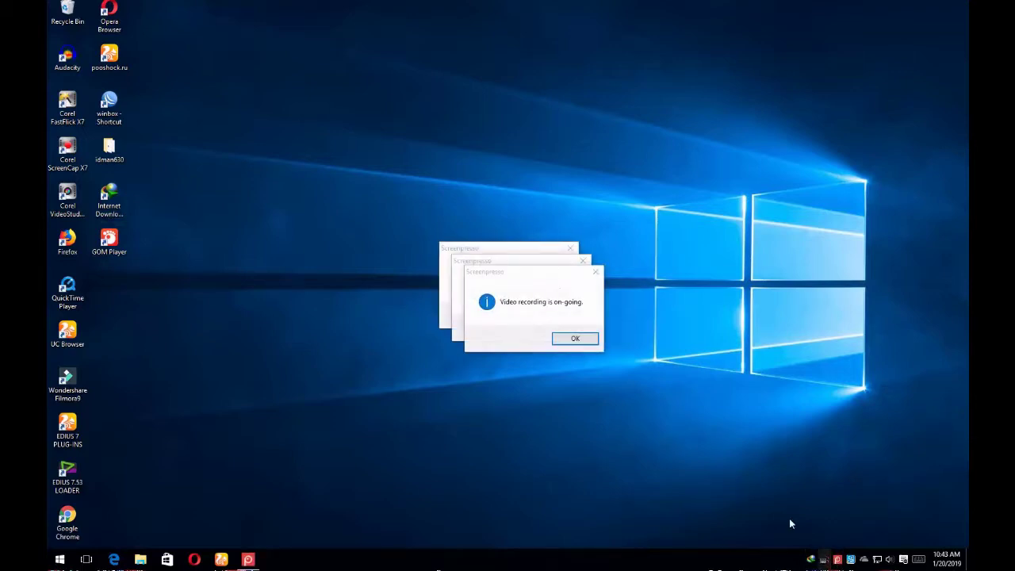
click(553, 326)
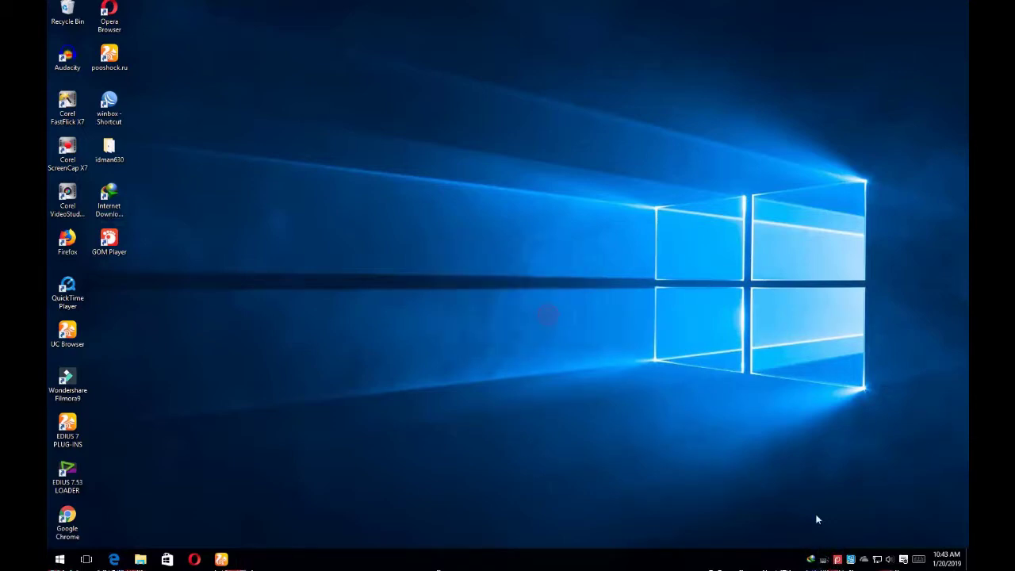
right_click(836, 561)
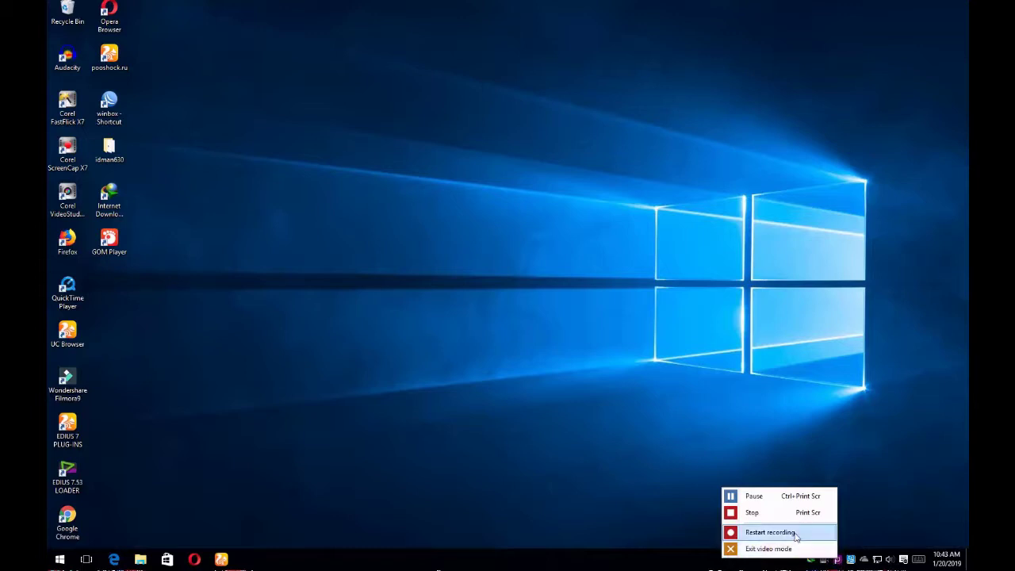
click(777, 513)
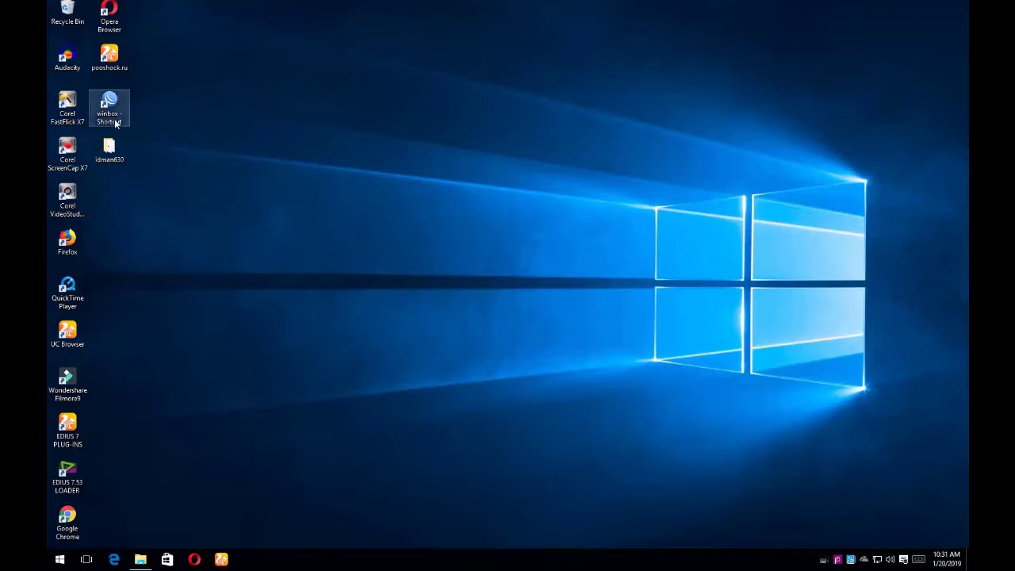
- Install Internet Download Manager from idman630build6 in the desktop idman630 folder, accepting the license terms and default options
double_click(109, 159)
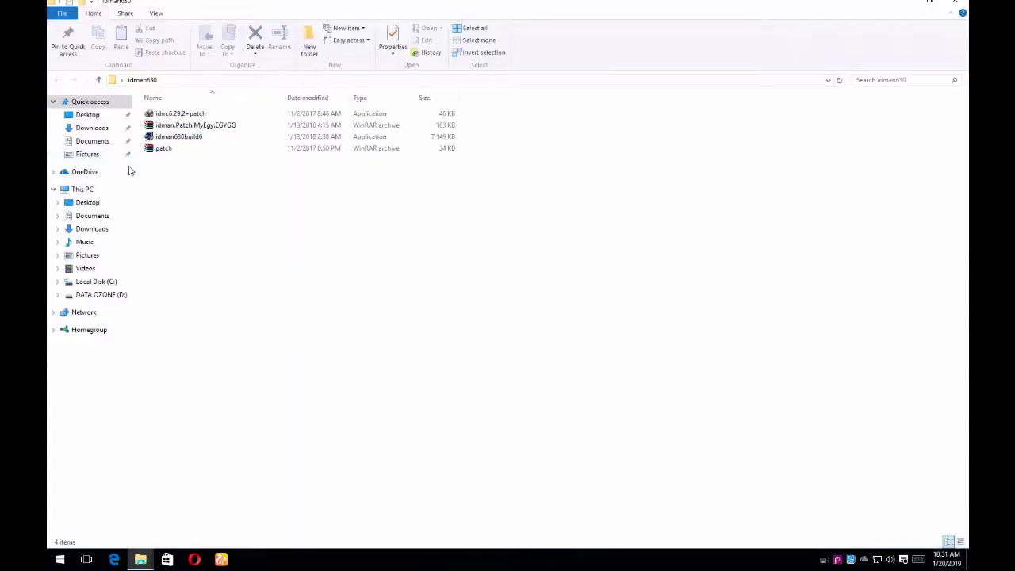
double_click(170, 140)
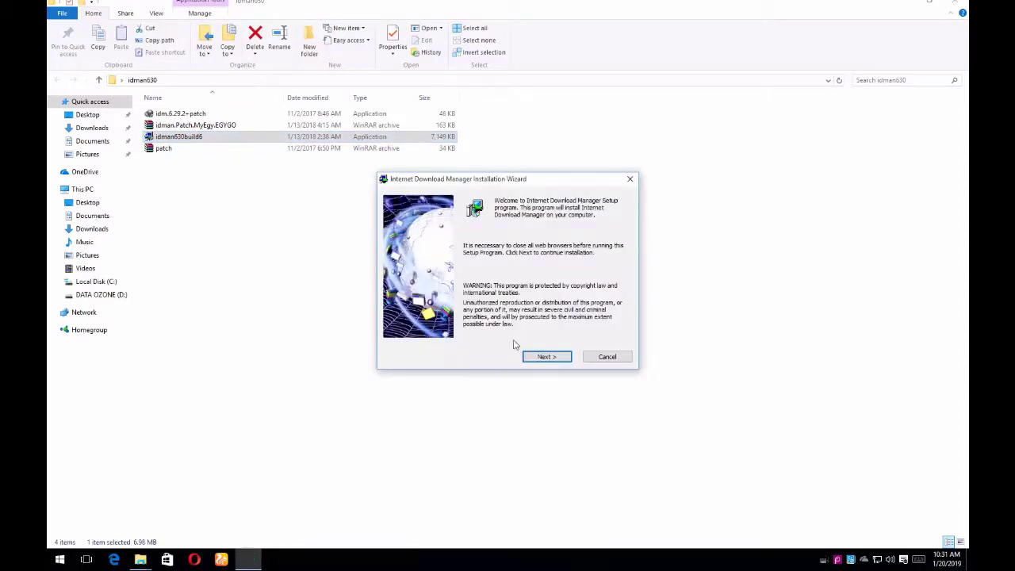
click(557, 361)
click(512, 335)
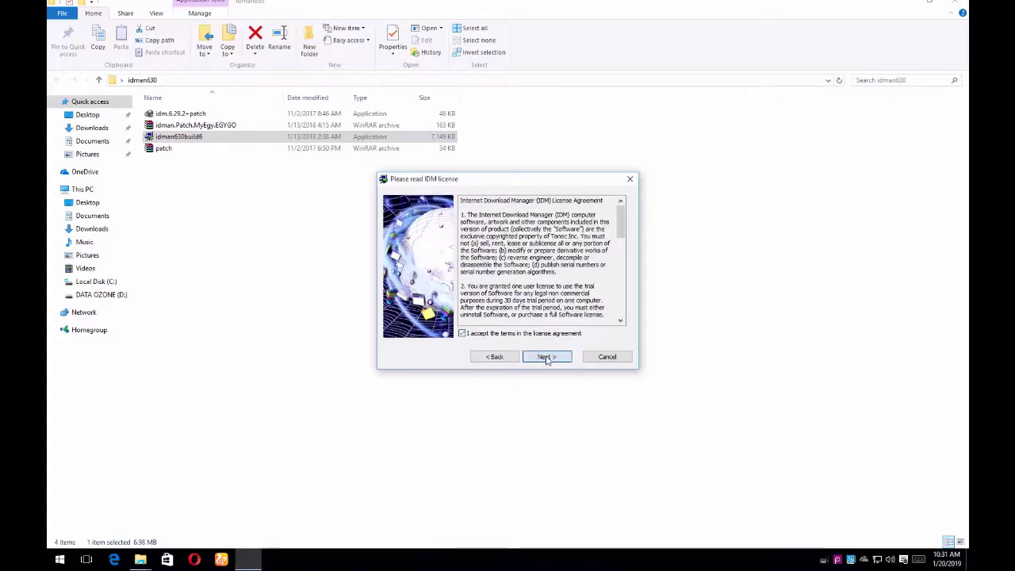
click(545, 357)
click(546, 357)
click(544, 356)
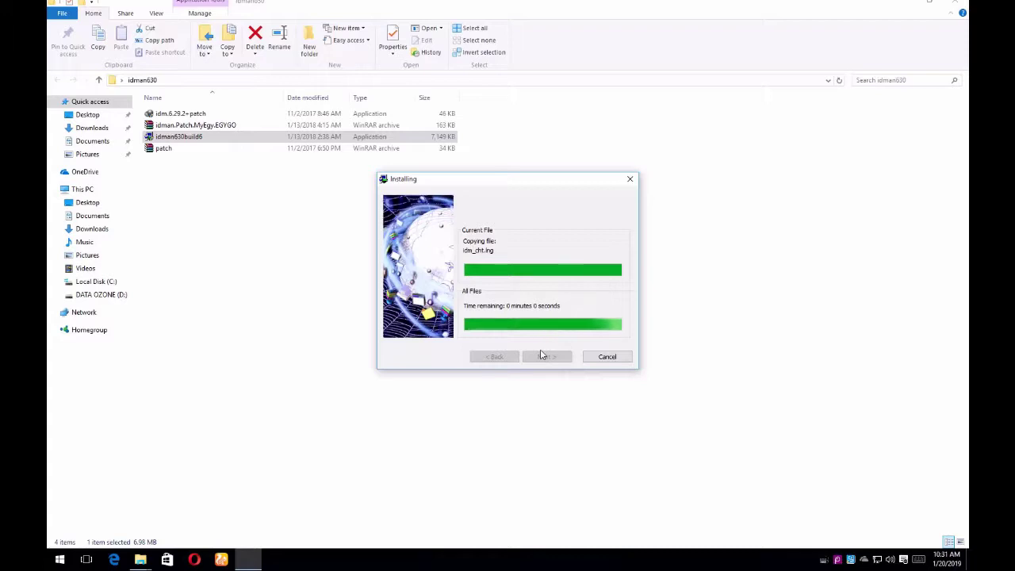
click(546, 357)
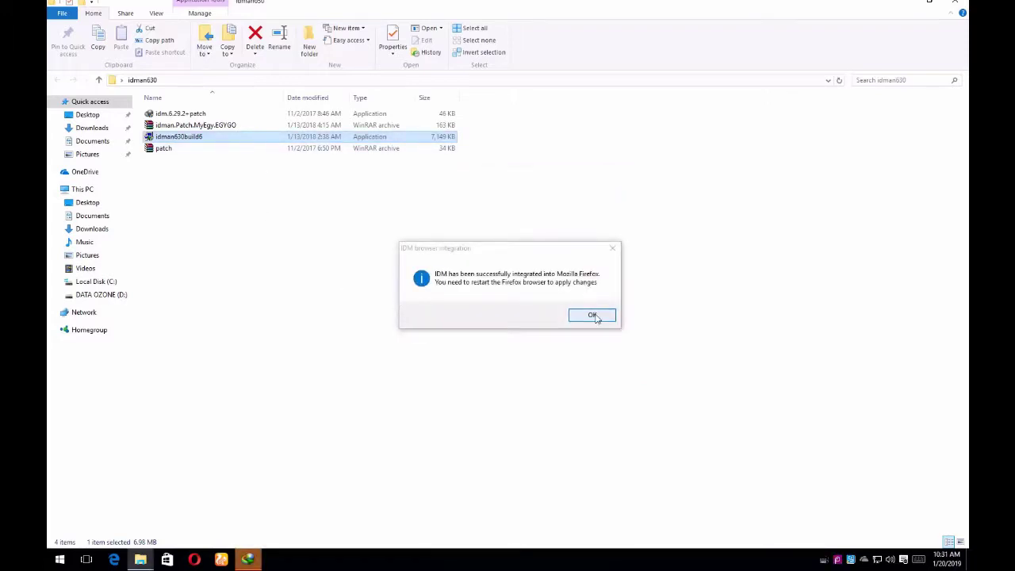
- Dismiss the Firefox and Microsoft Edge integration notices, close the Store window, and minimize File Explorer
click(593, 316)
click(600, 318)
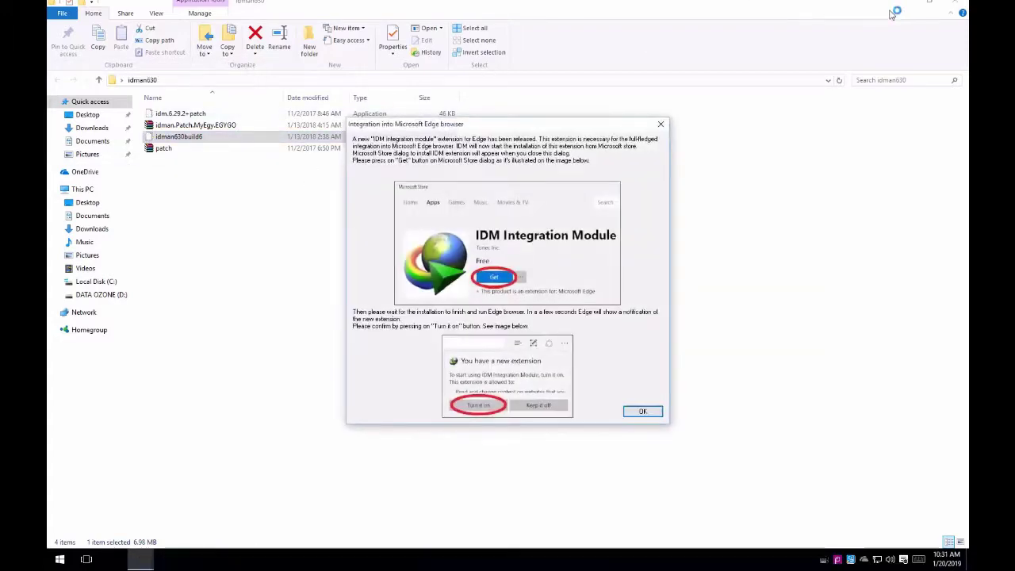
click(642, 411)
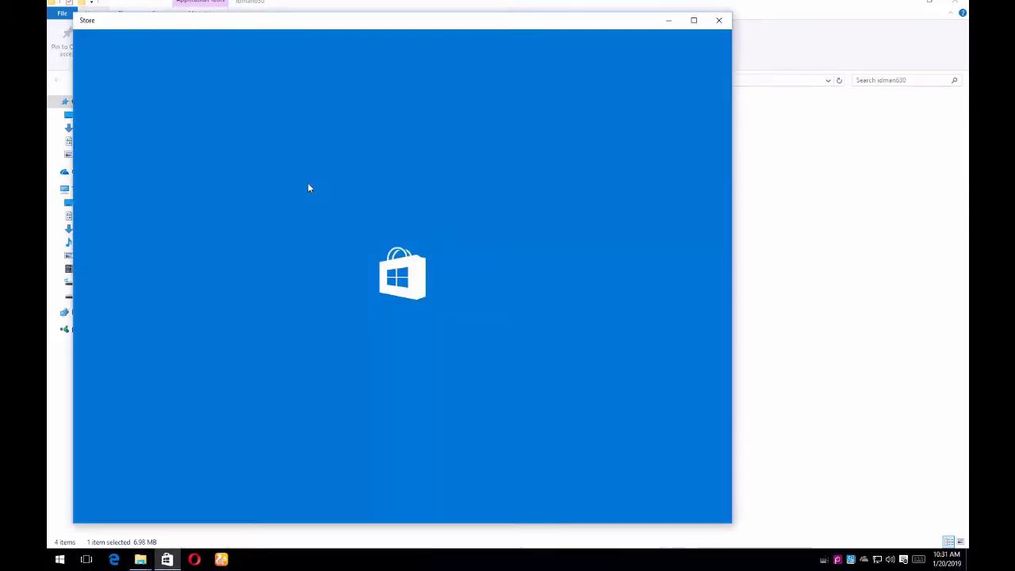
click(718, 20)
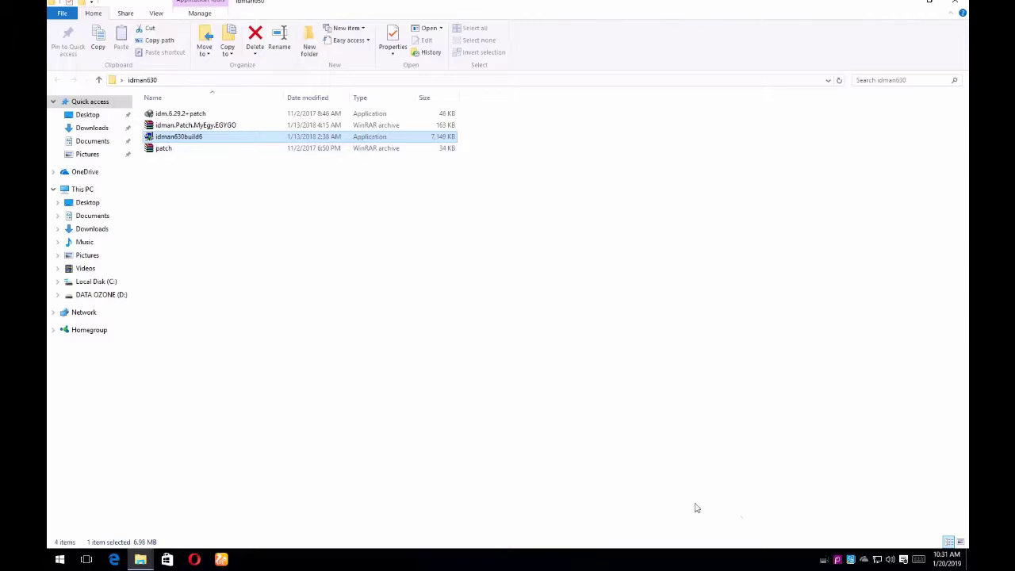
click(59, 559)
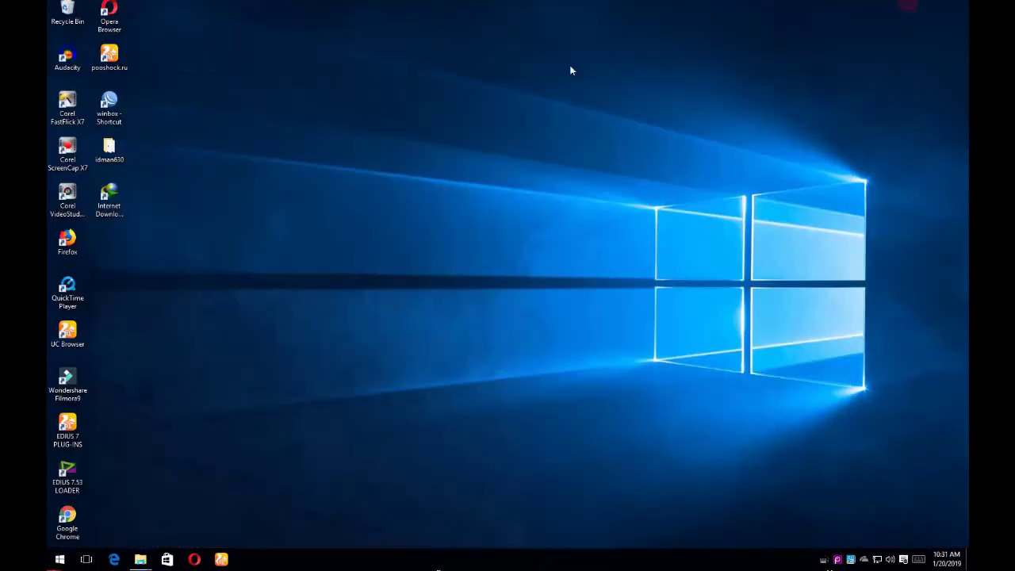
- Open Internet Download Manager, dismiss the Tip of the Day, view the registration options, and close the program
double_click(109, 198)
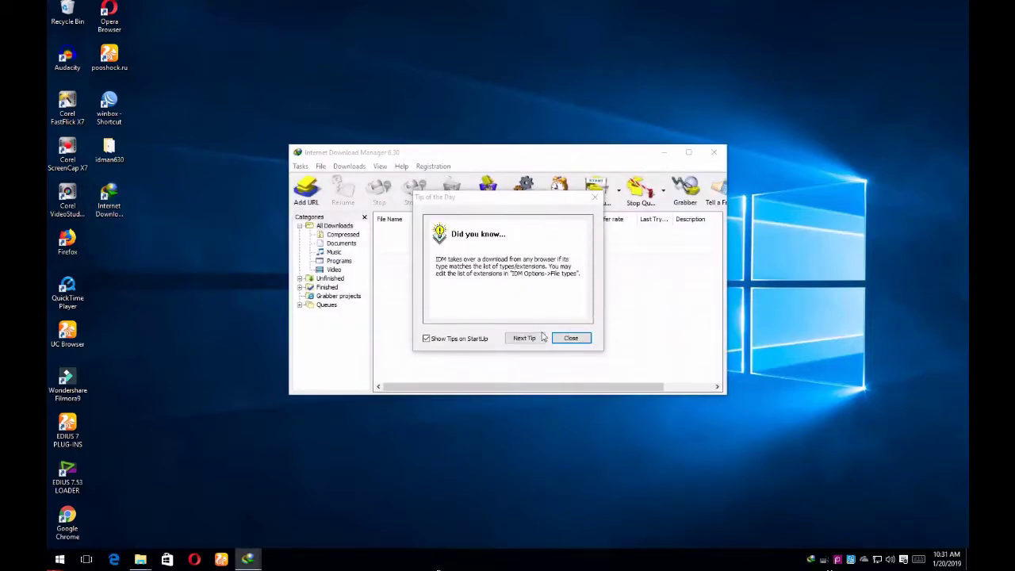
click(569, 338)
click(436, 168)
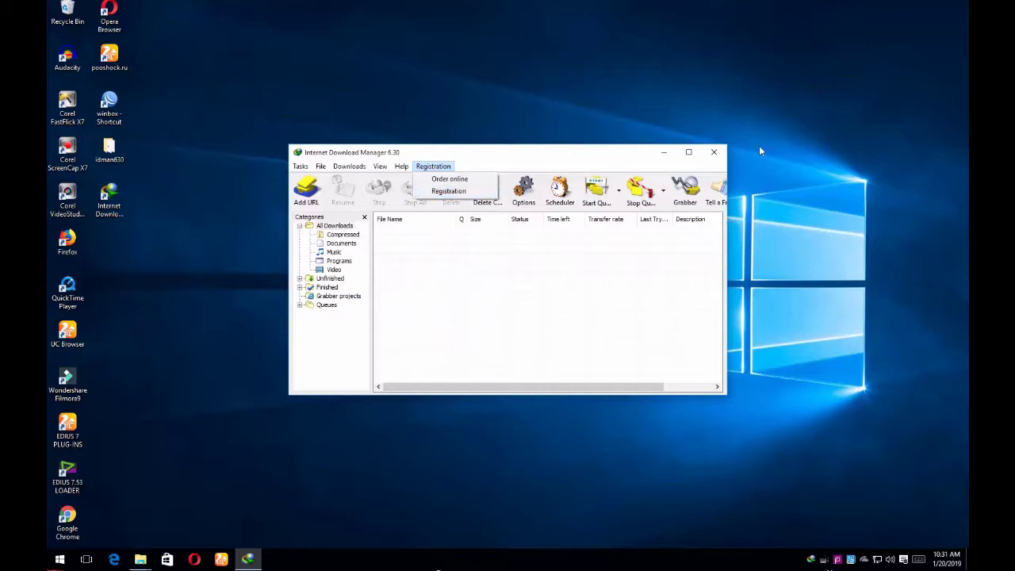
click(715, 153)
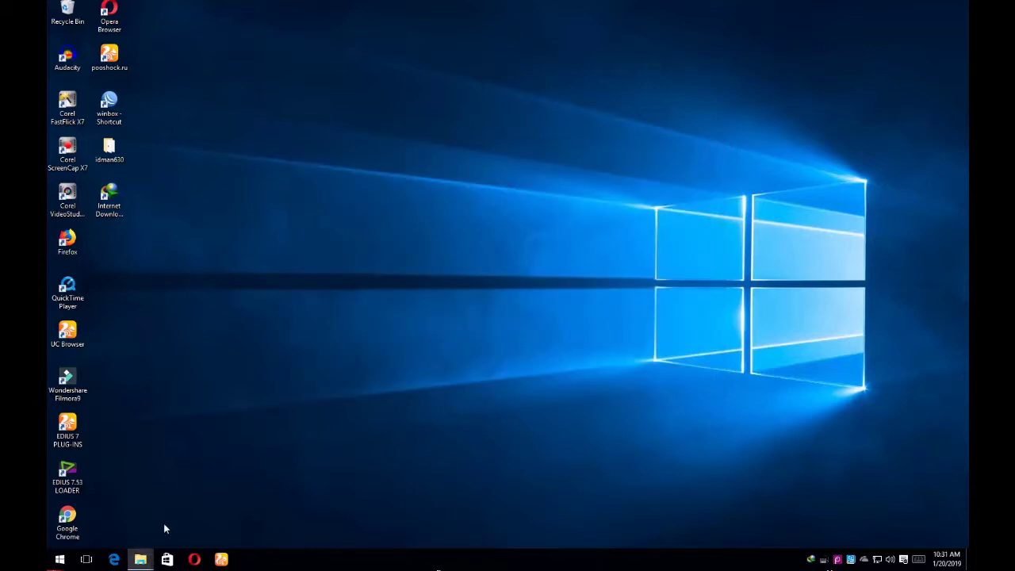
- Run idm.6.29.2+patch from the desktop idman630 folder, start patching, and agree to search for the IDMan.exe file
double_click(110, 154)
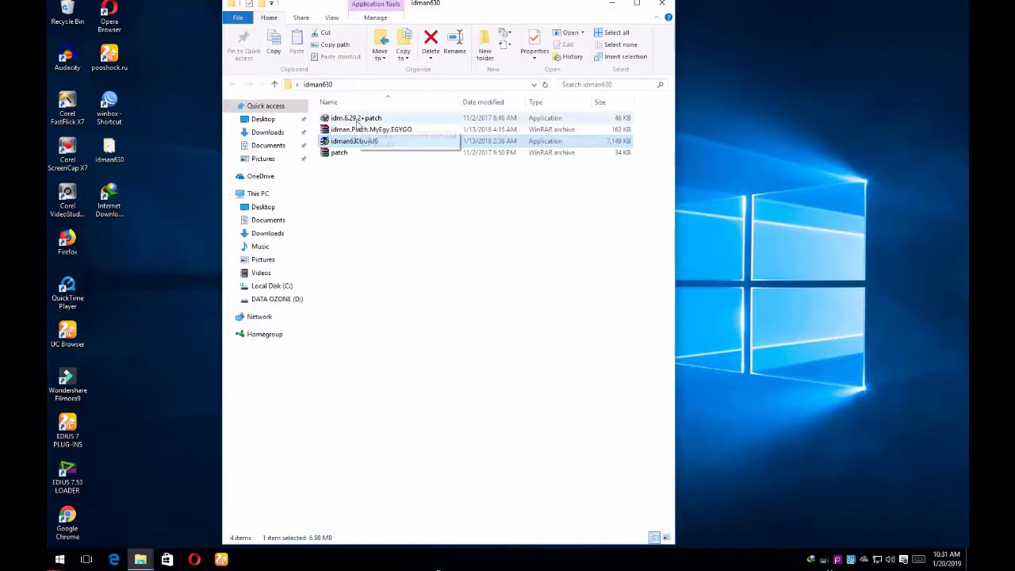
double_click(356, 119)
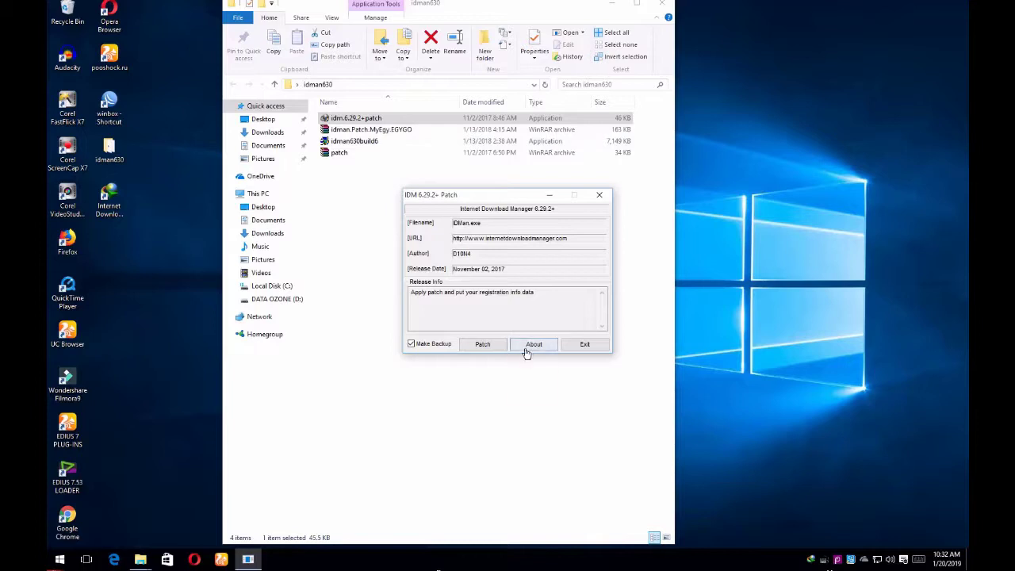
click(485, 346)
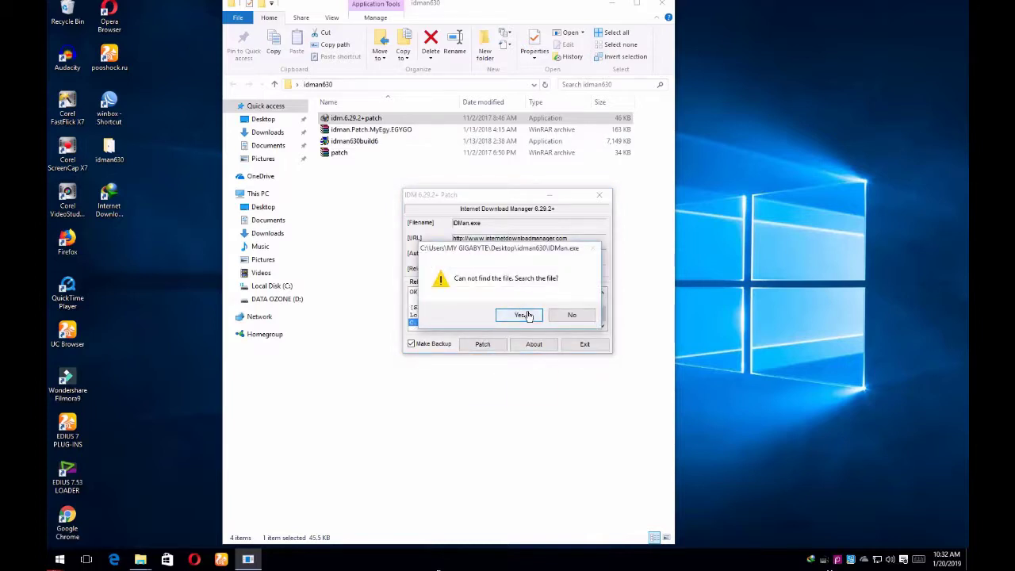
click(525, 315)
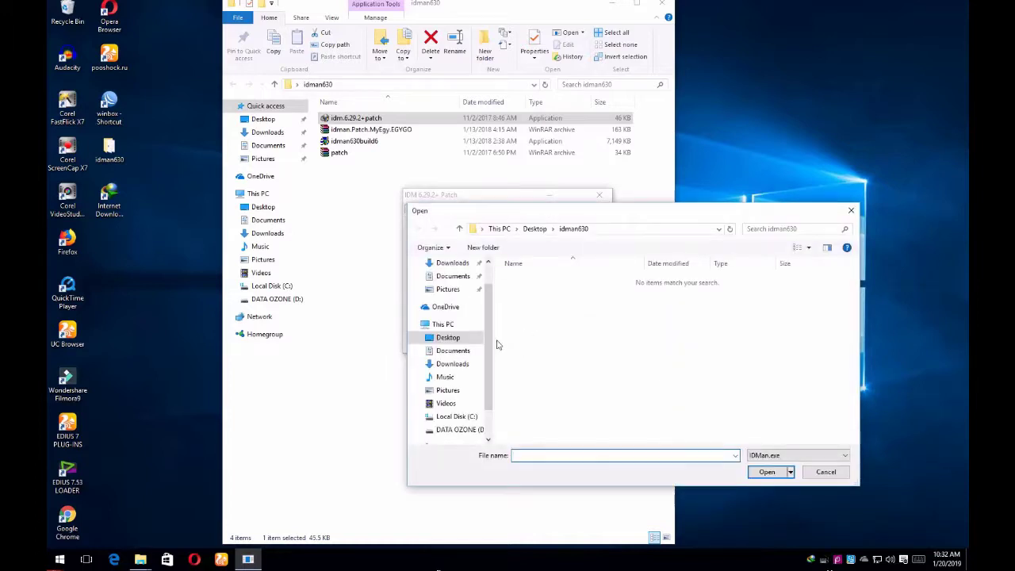
- Try to patch IDMan in C:\Program Files (x86)\Internet Download Manager, retry the file access, and decline further retries
scroll(492, 353, down, 2)
click(481, 376)
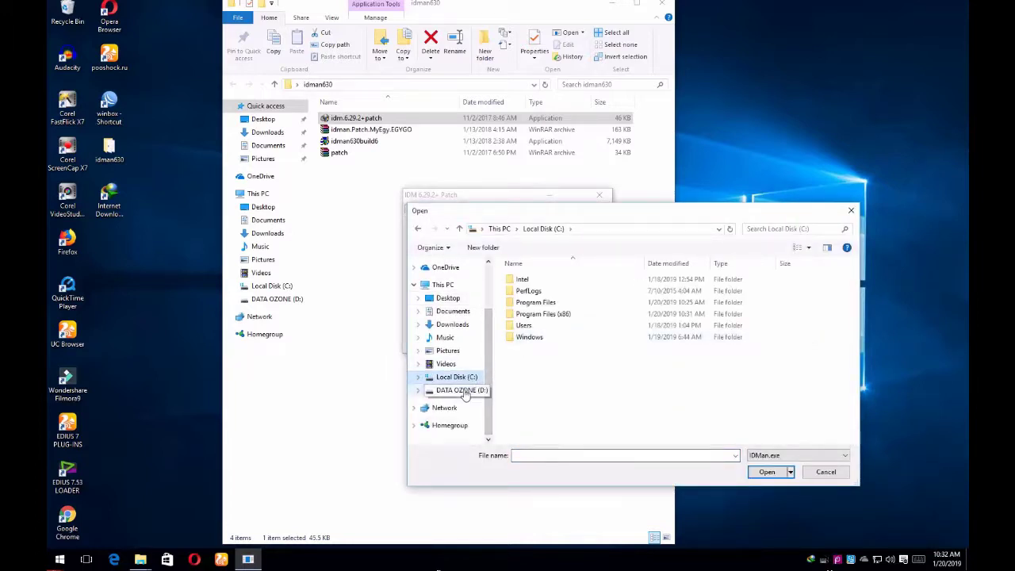
double_click(532, 315)
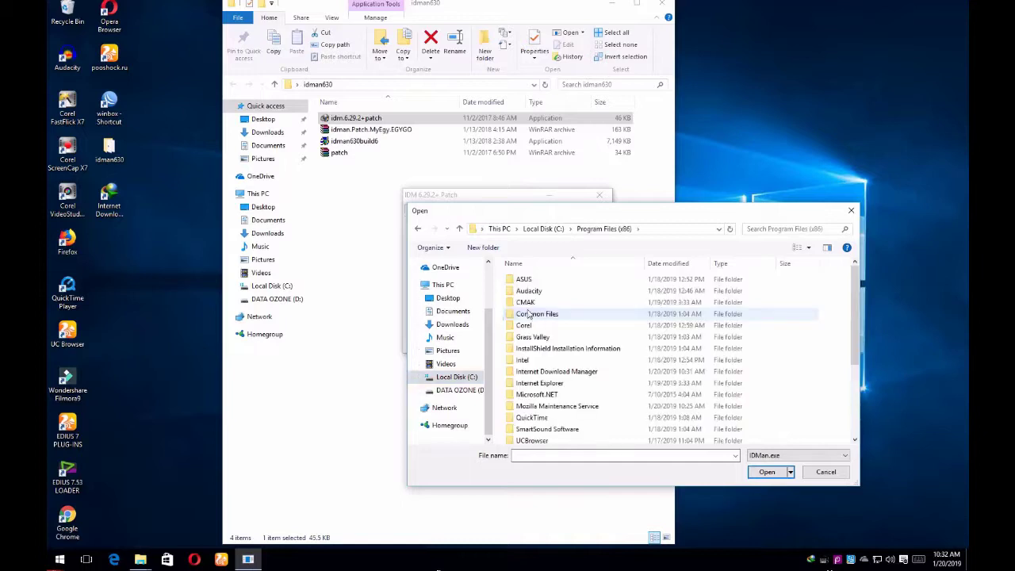
double_click(547, 371)
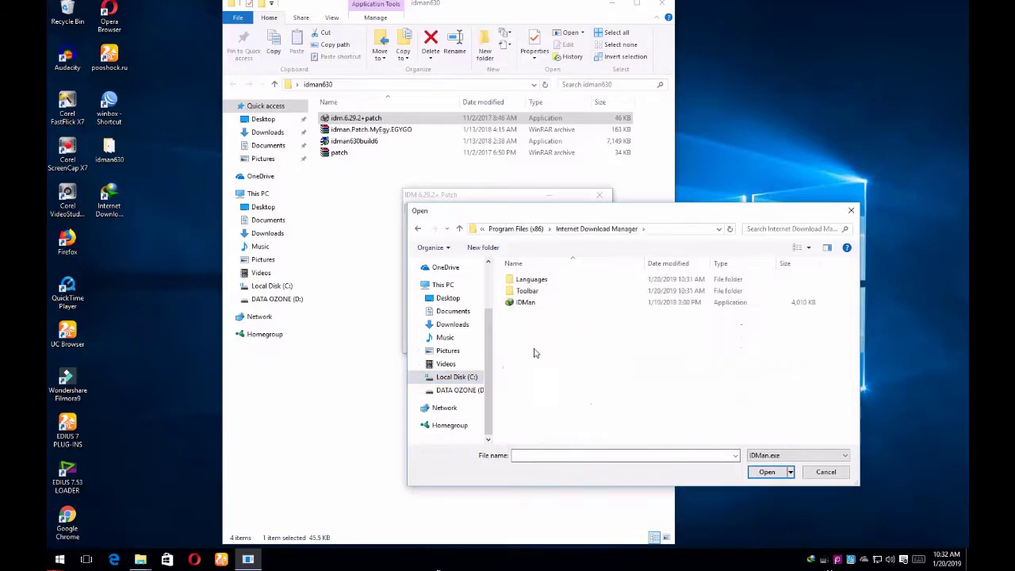
click(522, 304)
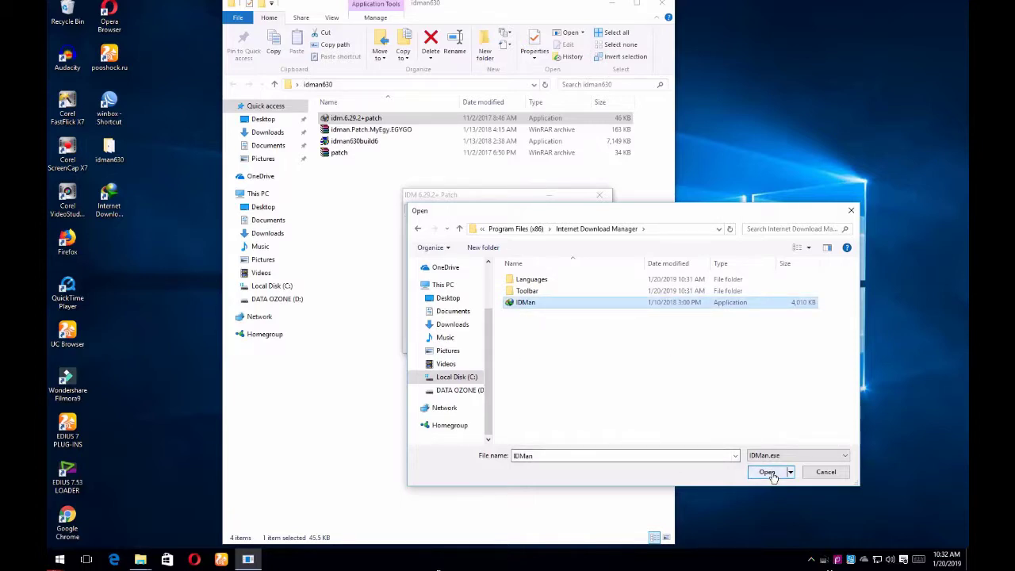
click(768, 473)
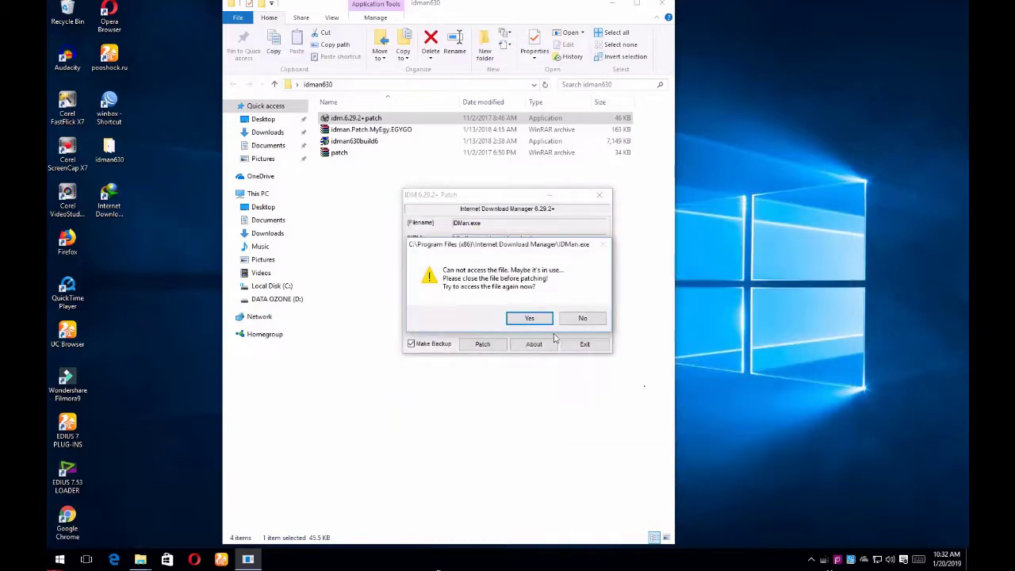
click(531, 320)
click(530, 319)
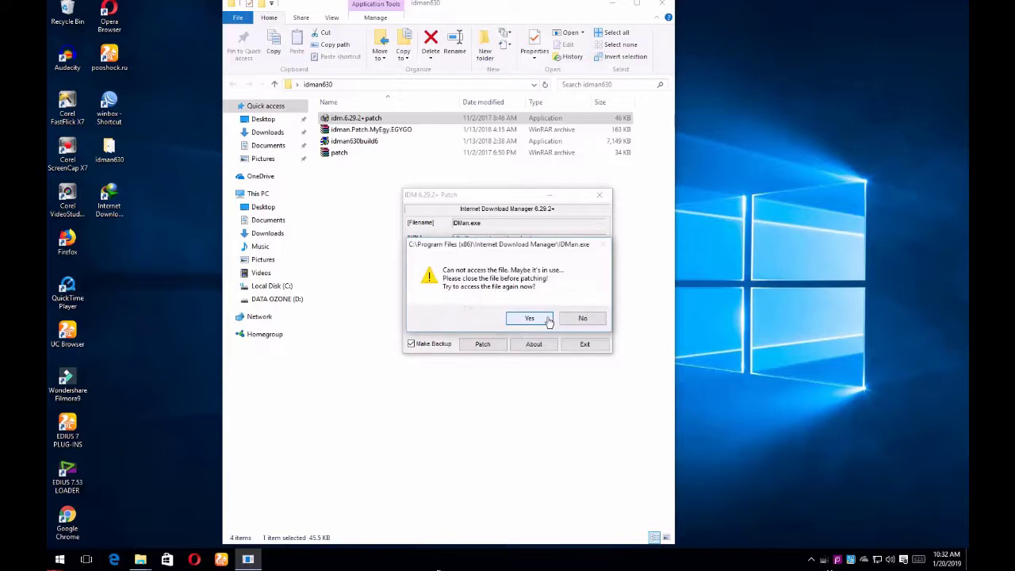
click(582, 318)
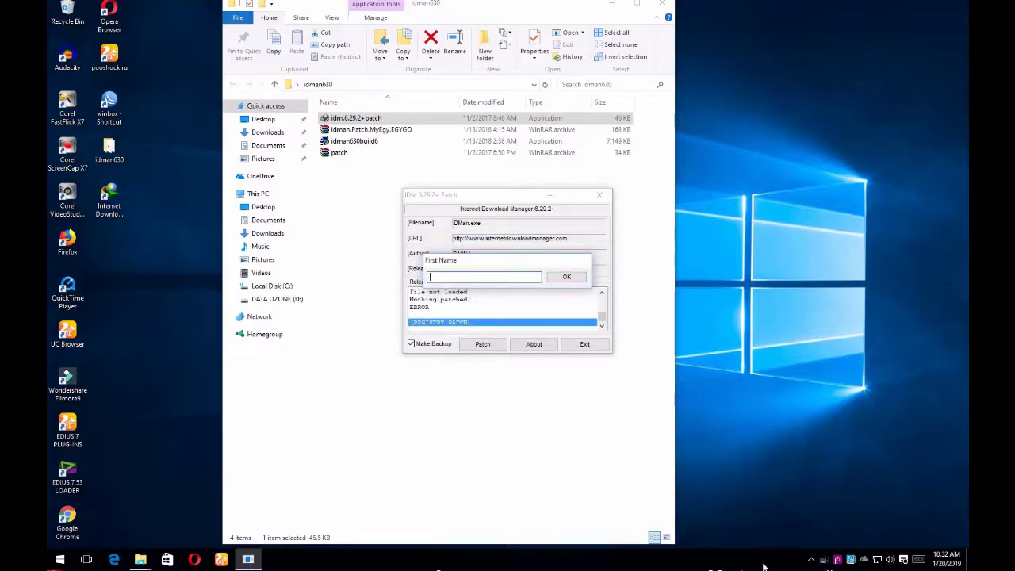
- Decline the Internet Download Manager update and exit the program running in the background
click(812, 560)
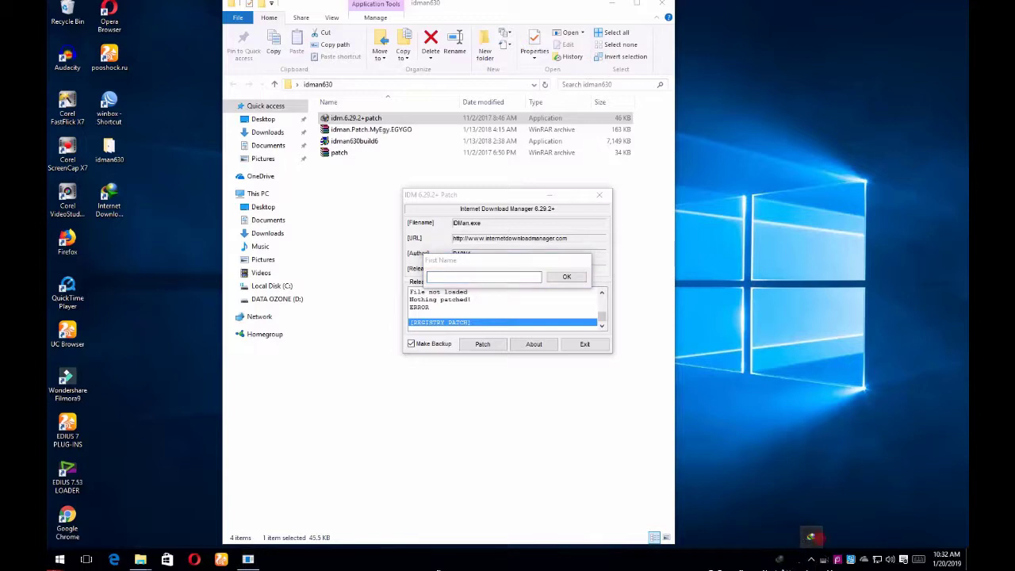
drag(780, 560, 781, 565)
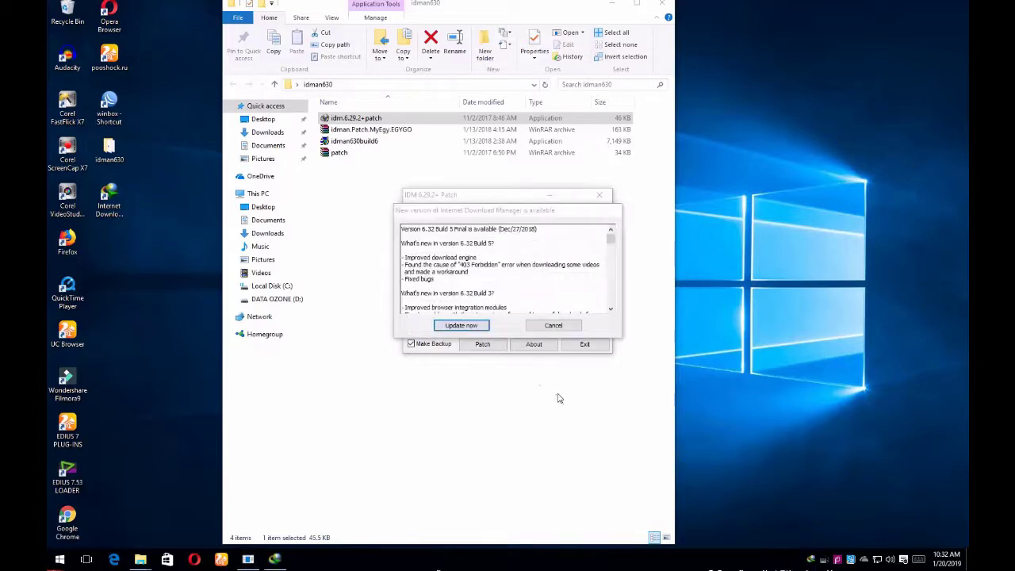
click(546, 331)
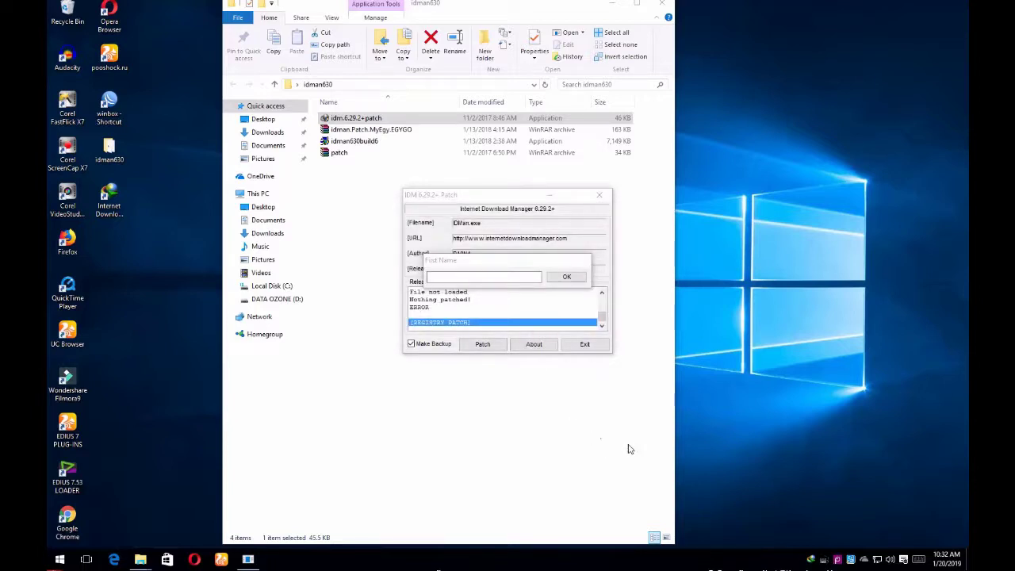
right_click(814, 562)
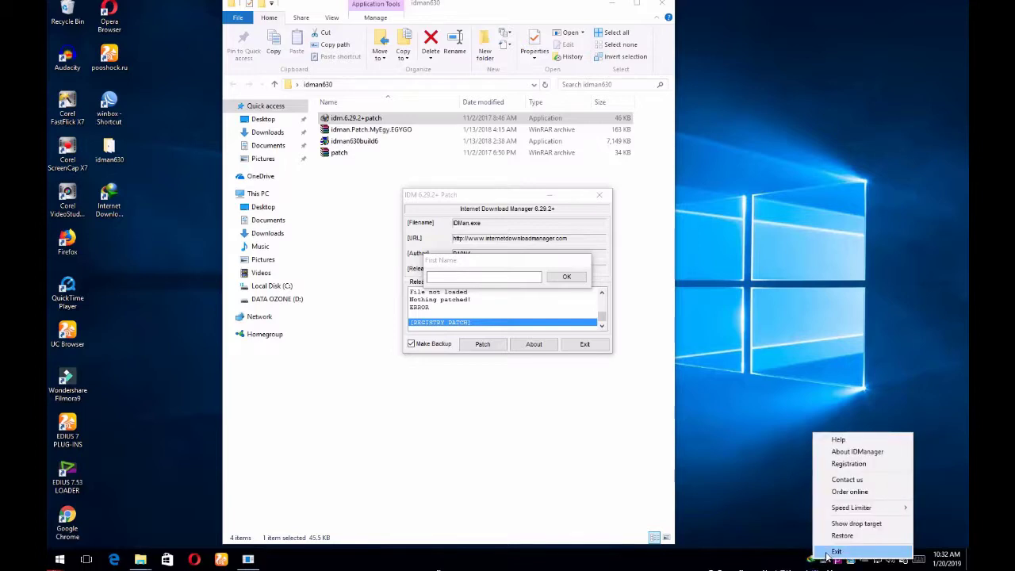
click(836, 552)
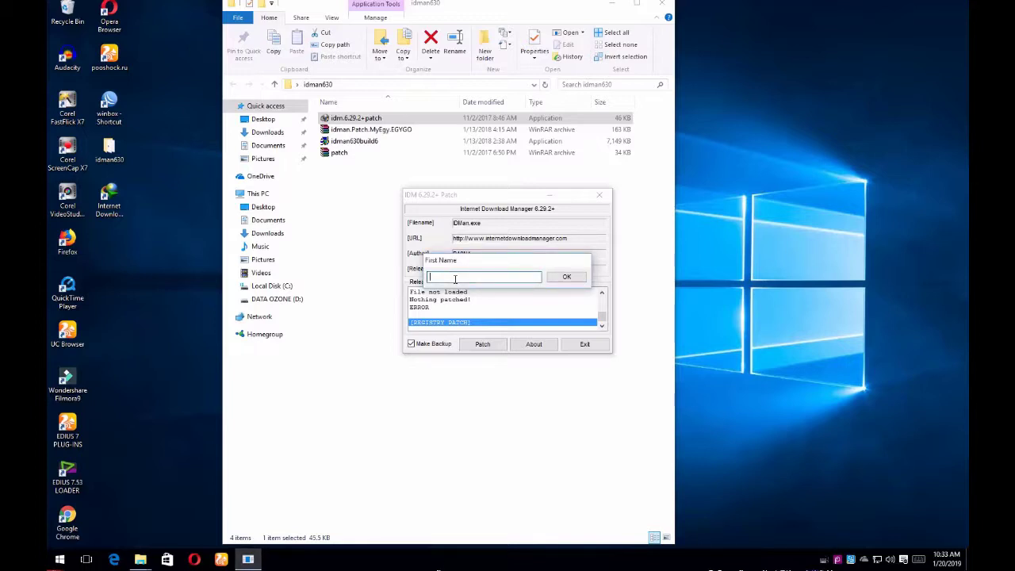
- Complete the registry patch with placeholder first and last names, exit the patcher, and close the idman630 folder
text(jsbaefasd)
click(565, 277)
text(asdfasdf)
click(566, 277)
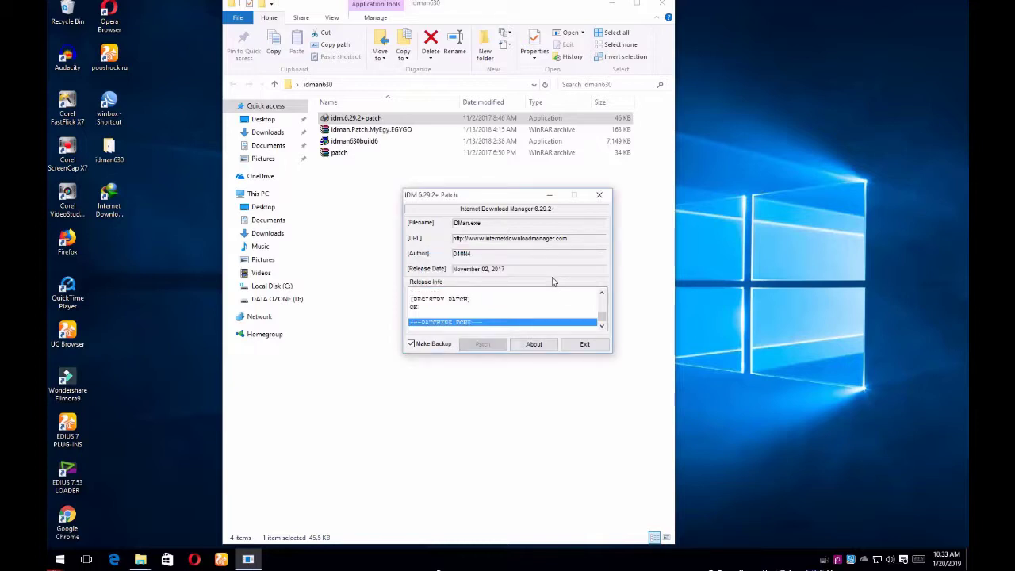
click(583, 344)
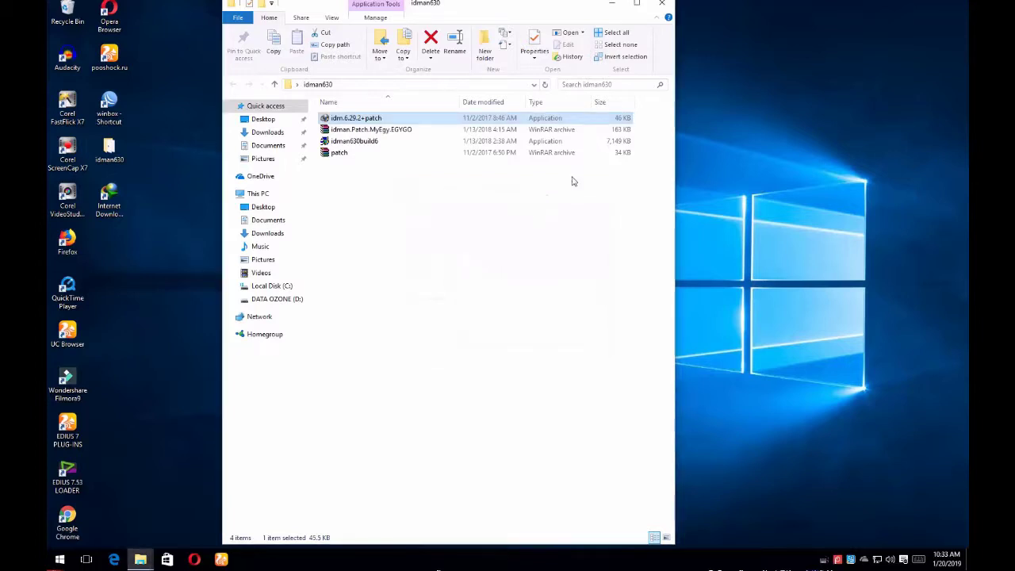
click(662, 4)
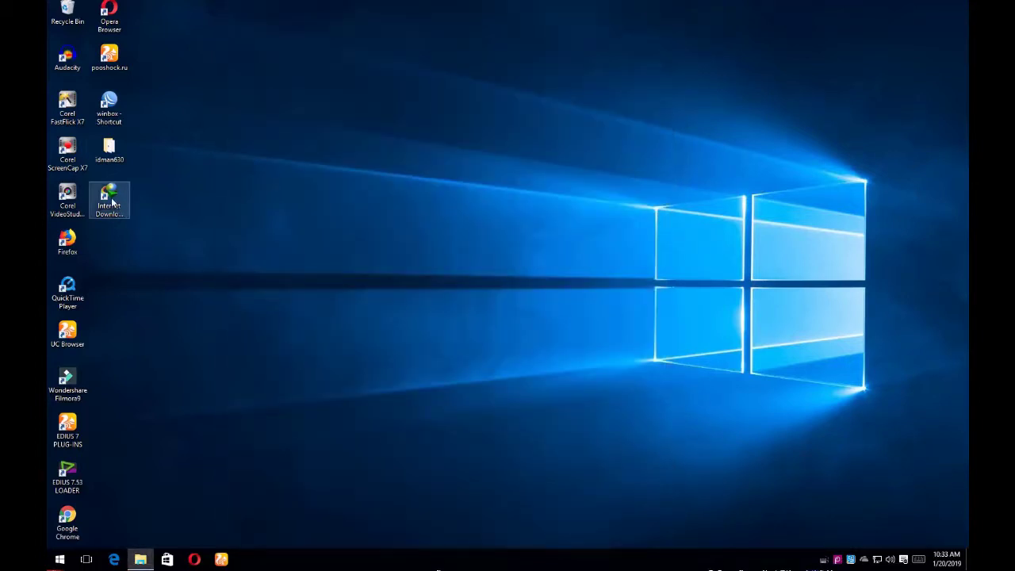
- Open Internet Download Manager, disable tips on startup, view the registration options, and close the window
double_click(111, 203)
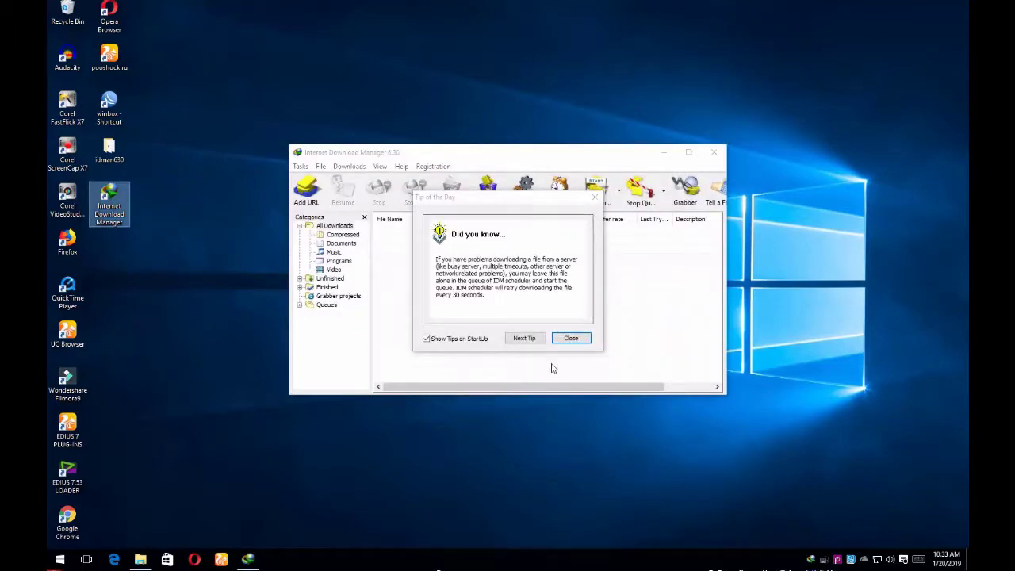
click(426, 339)
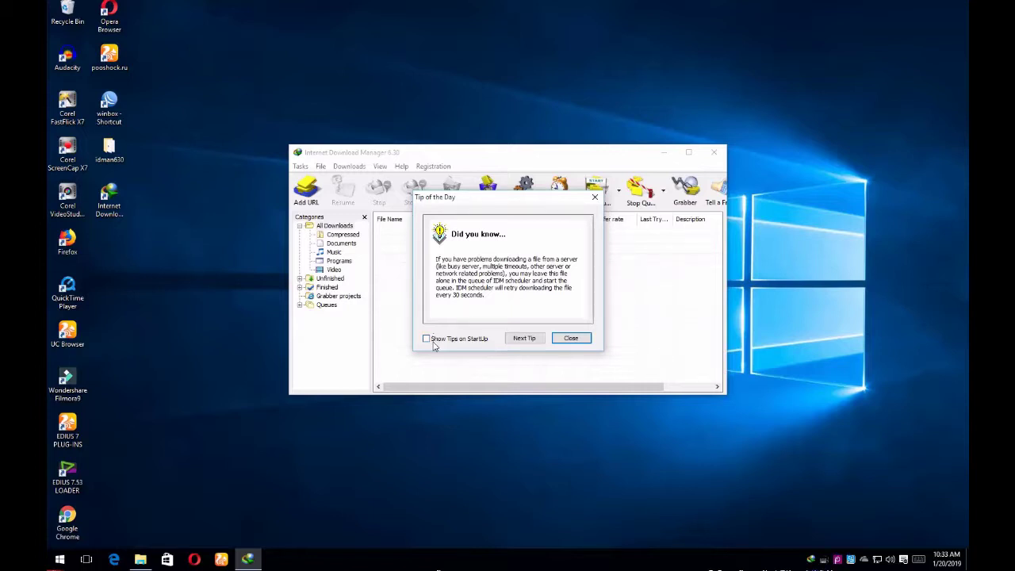
click(572, 338)
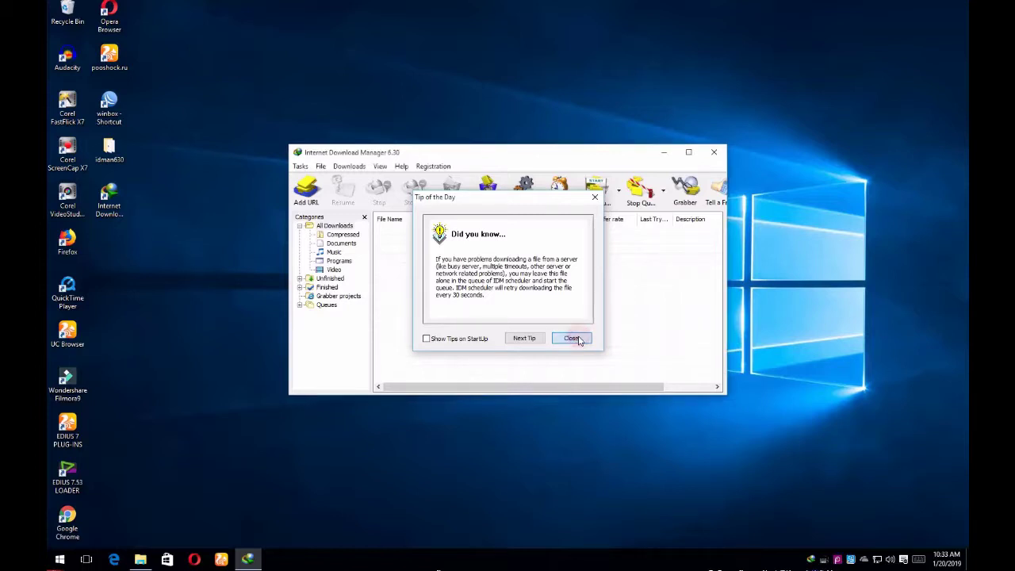
click(421, 168)
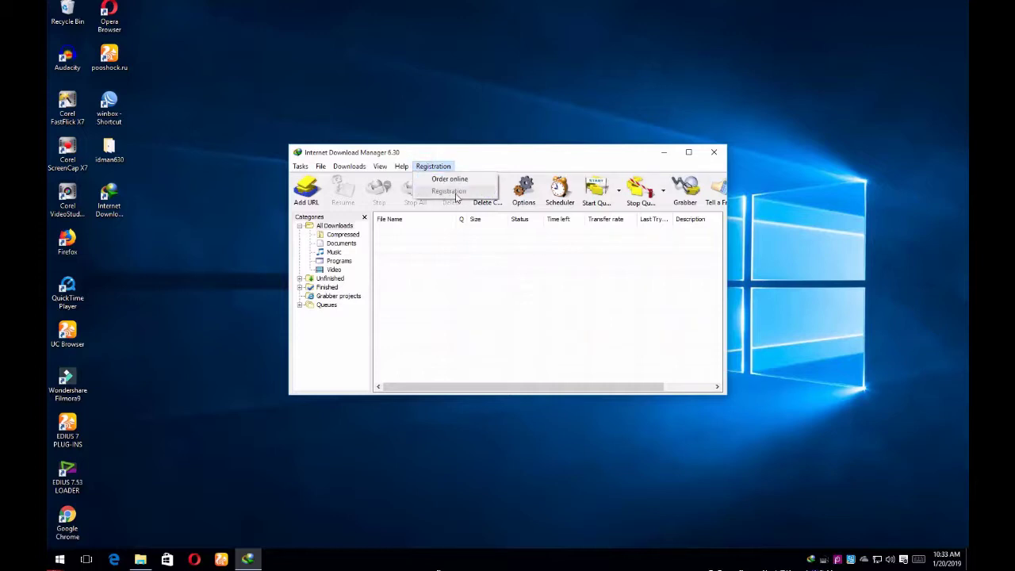
click(715, 155)
click(714, 153)
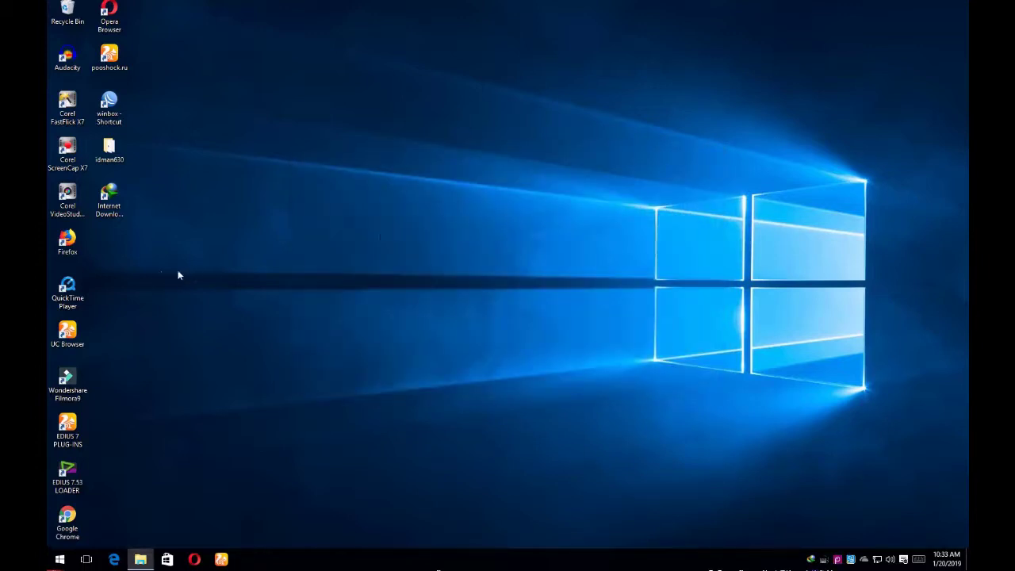
- Open Firefox maximized without making it the default browser, and play the "Aslinya Jokowi Terungkap!" video on YouTube
double_click(84, 240)
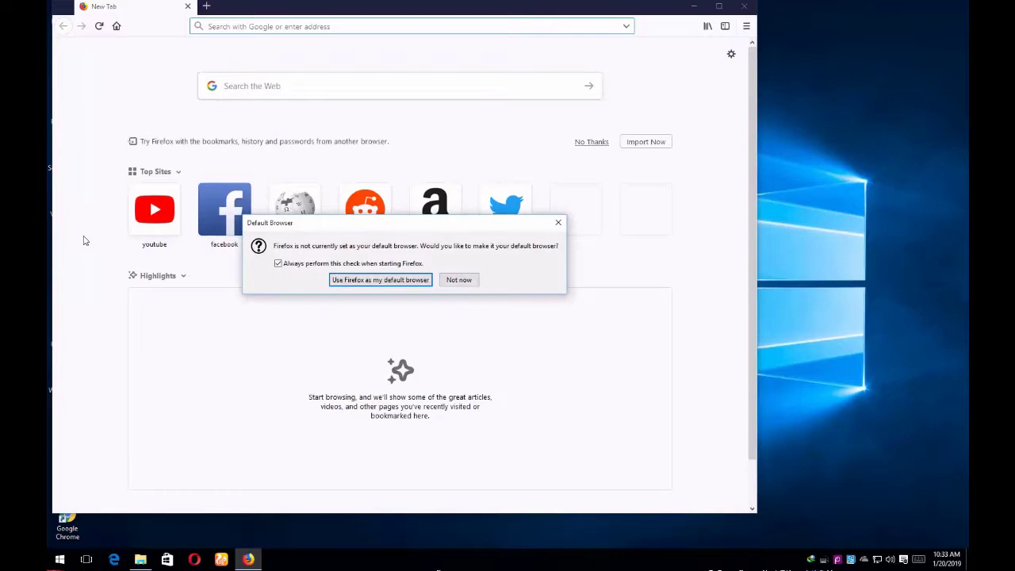
click(458, 280)
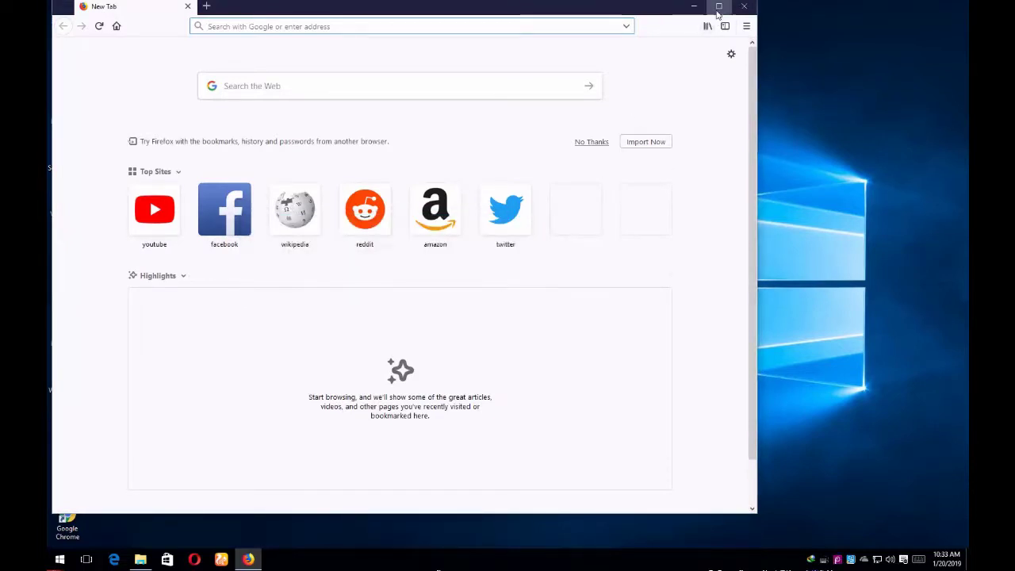
click(719, 9)
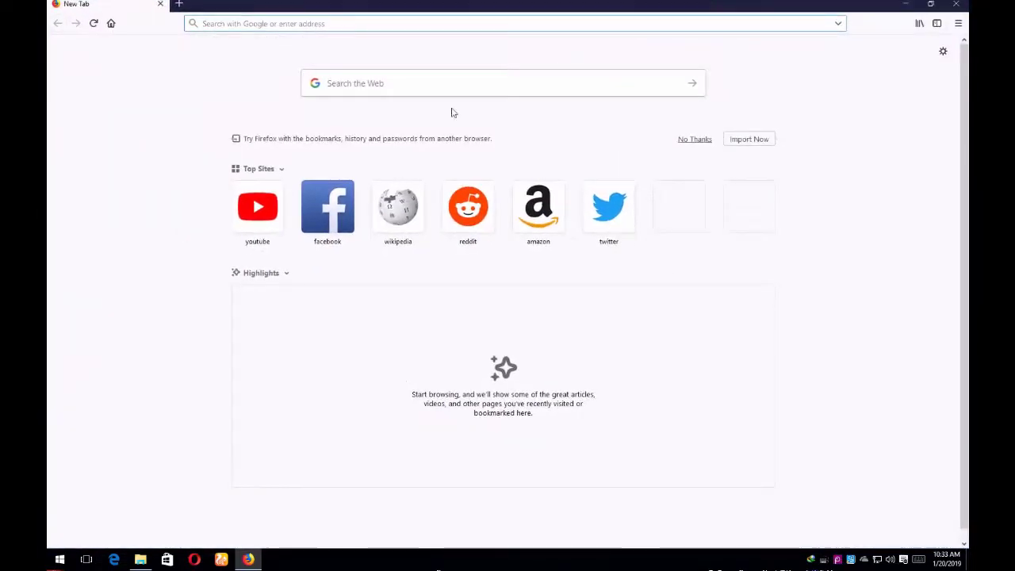
click(249, 224)
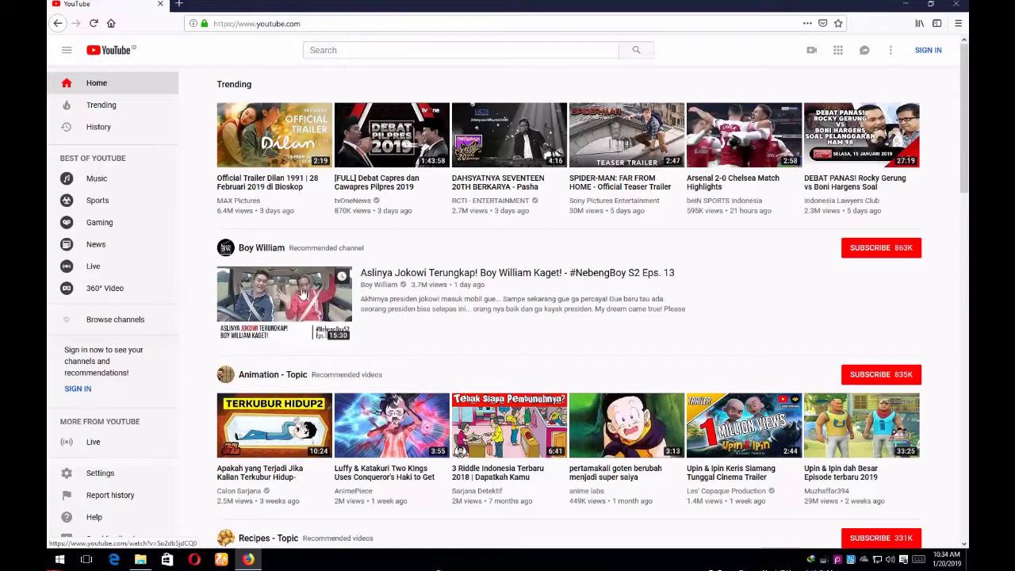
click(320, 274)
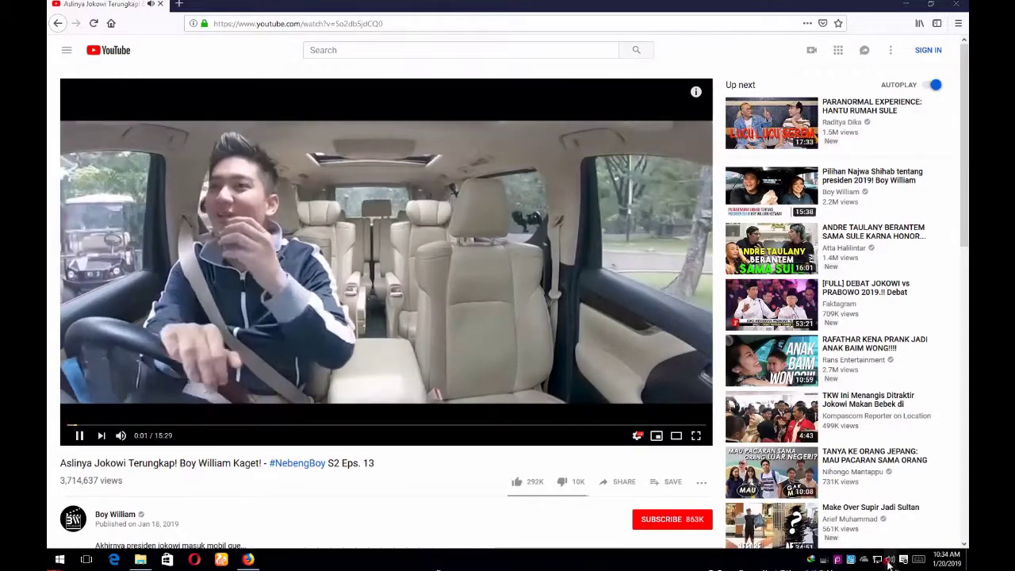
- Lower the speaker volume to 18 and pause the YouTube video
click(889, 561)
scroll(883, 553, down, 20)
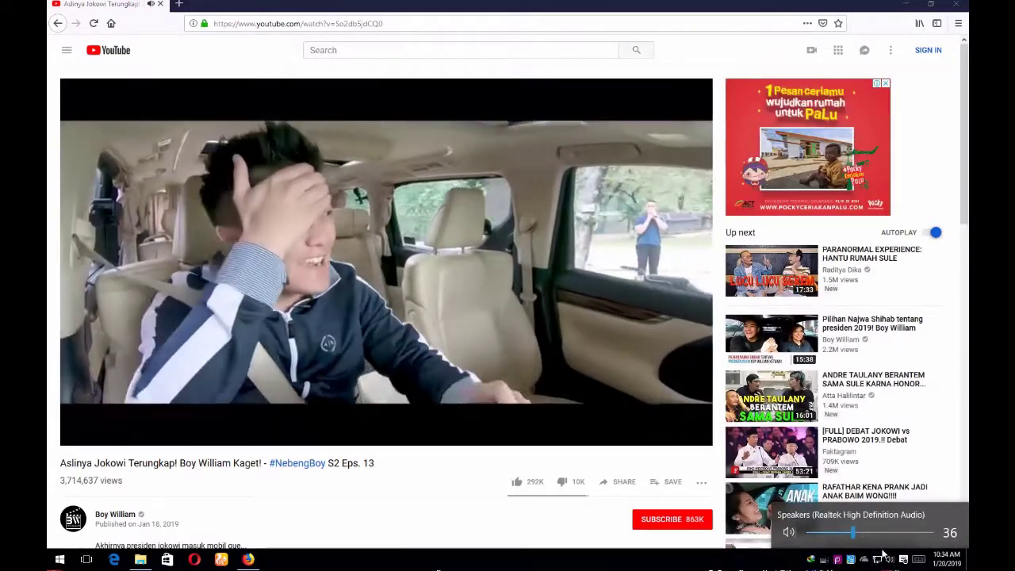
scroll(883, 553, down, 9)
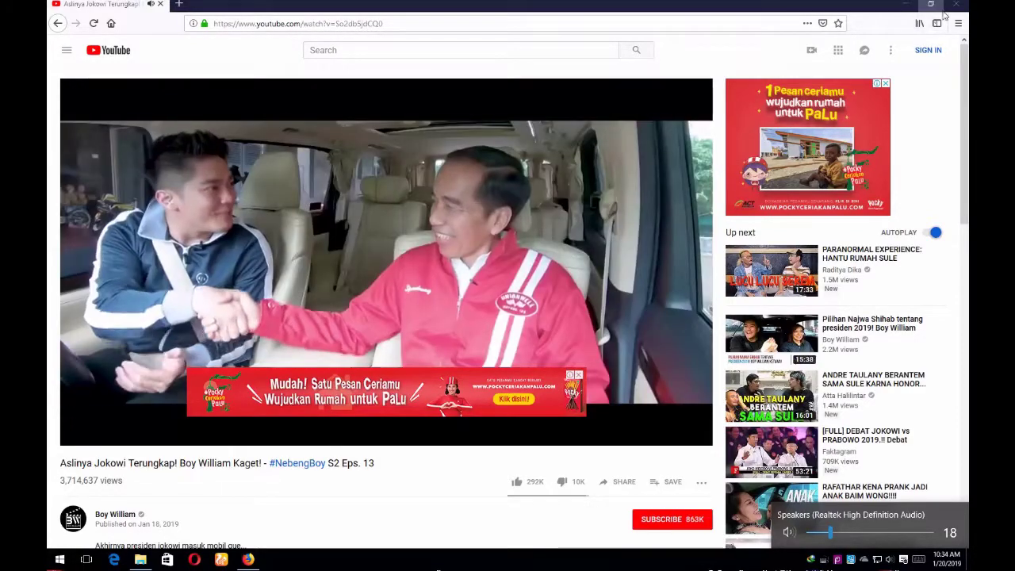
click(357, 238)
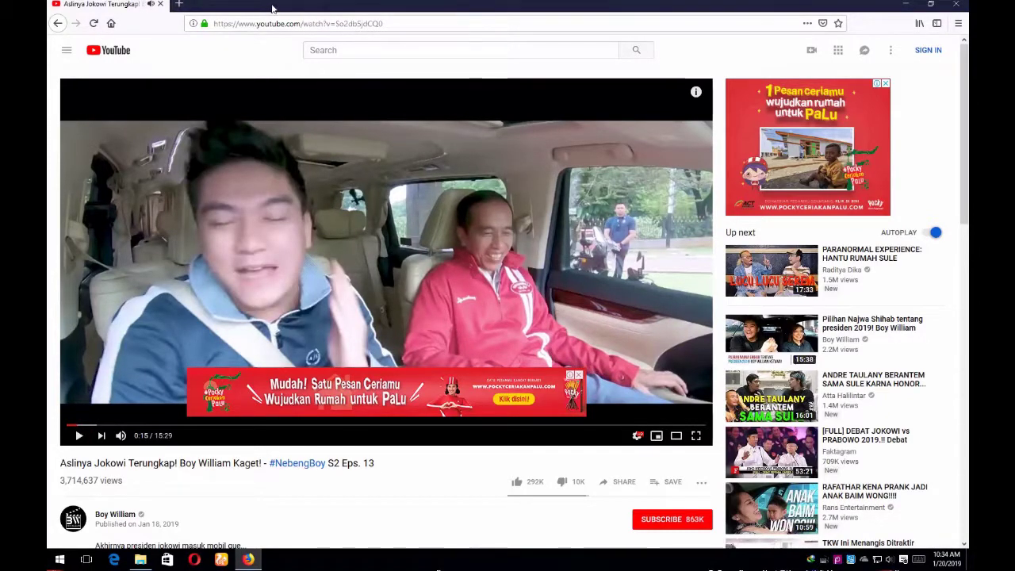
- Show the Firefox menu bar and open the Add-ons Manager
right_click(272, 8)
click(314, 65)
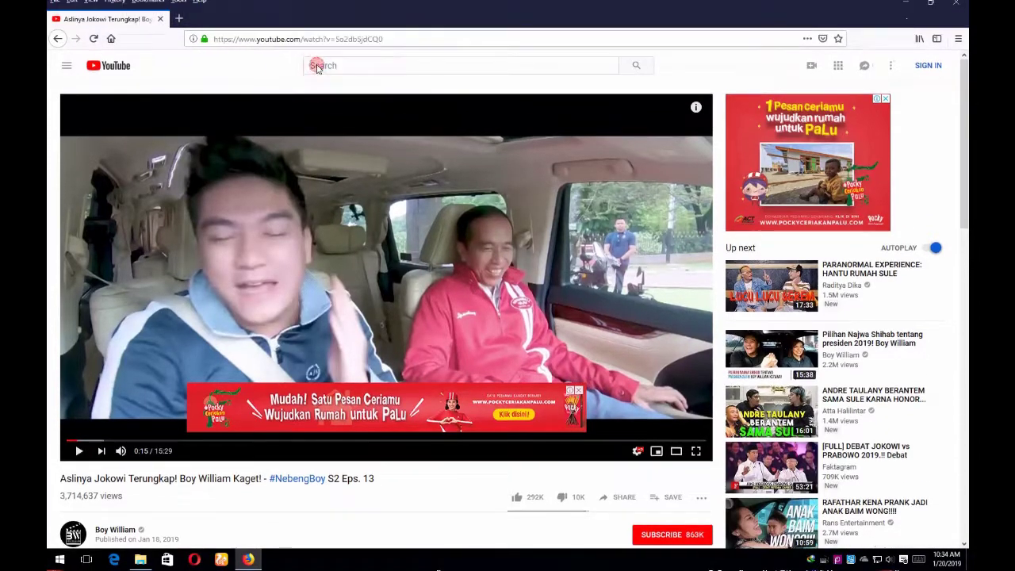
click(178, 2)
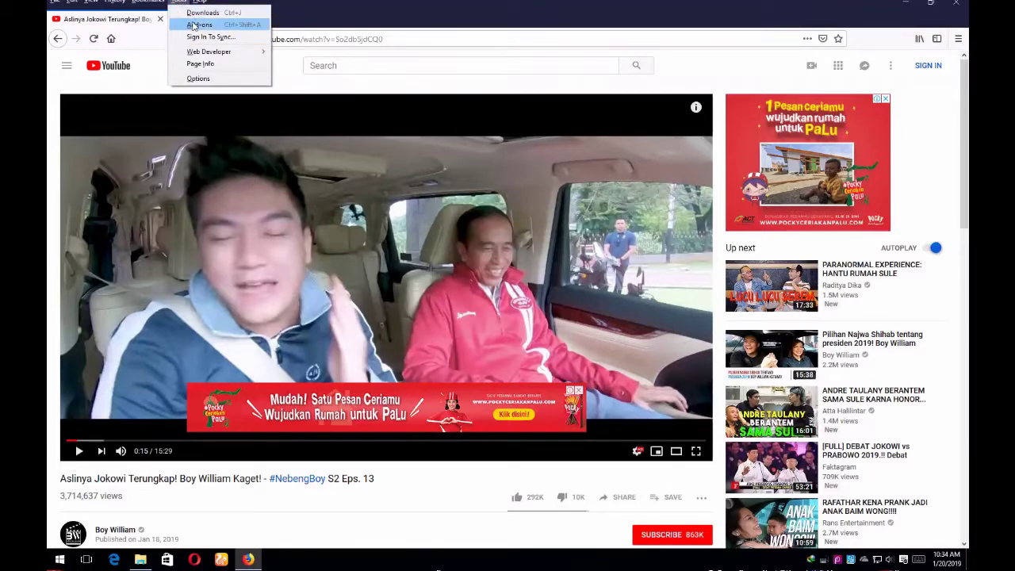
click(193, 25)
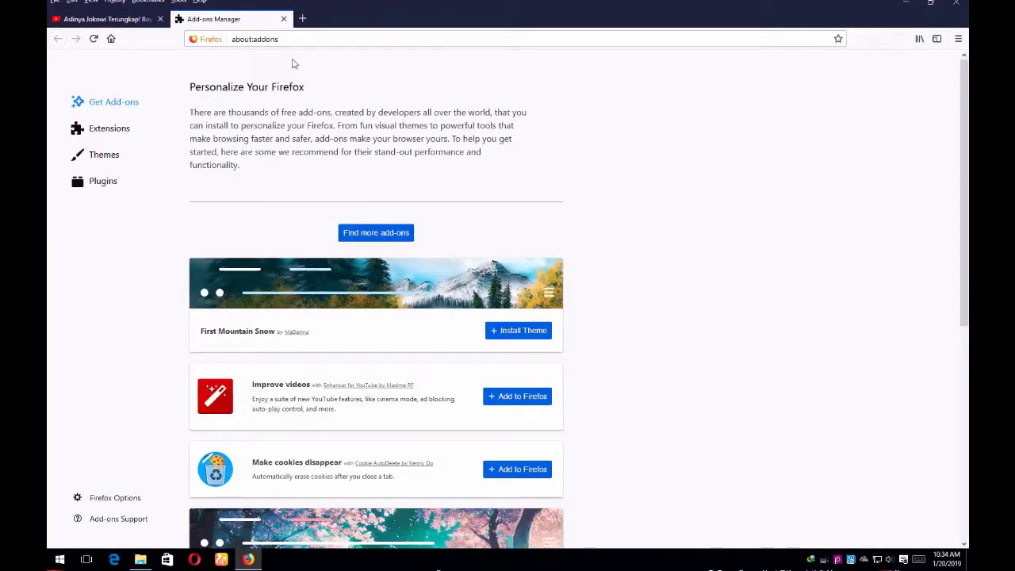
- Install the First Mountain Snow theme, dismiss its notice, and display the installed extensions
click(535, 335)
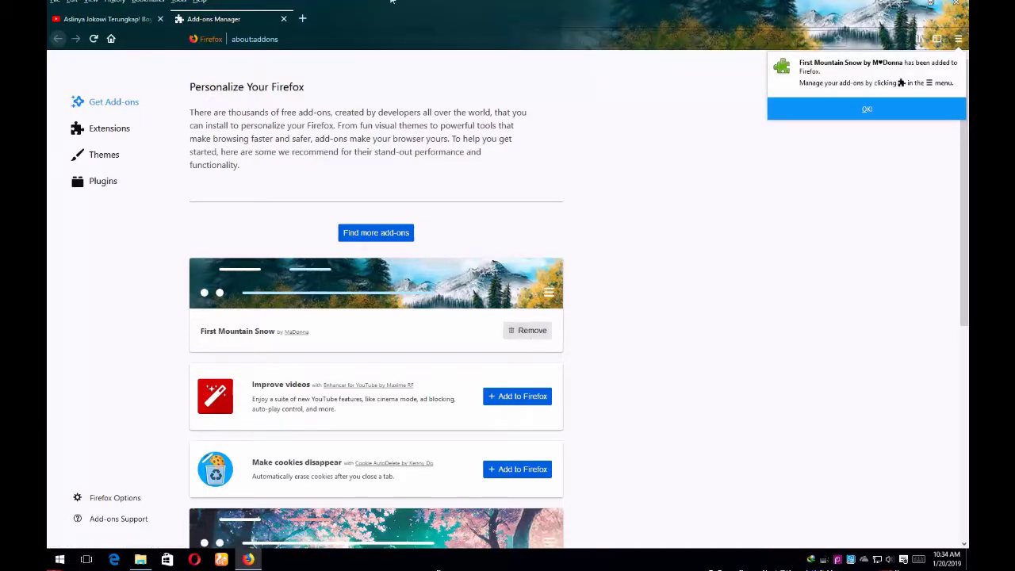
click(886, 109)
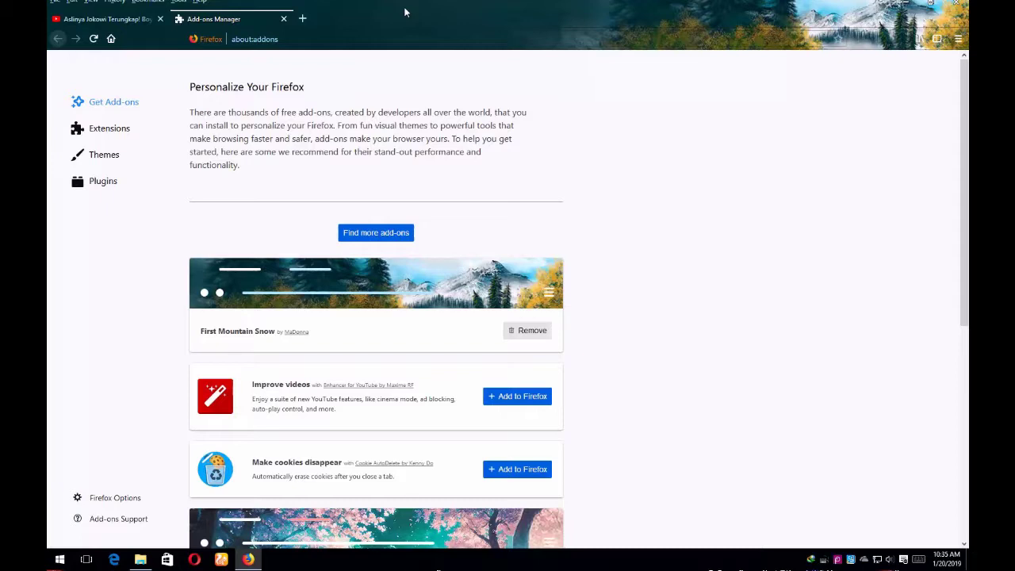
click(111, 131)
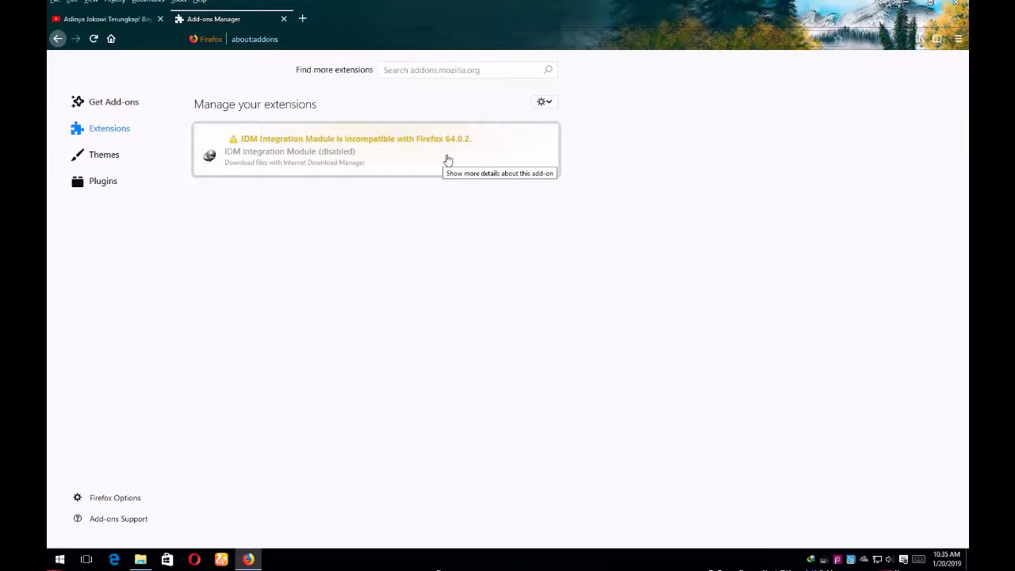
- Search the web for "idmcc" in a new tab and open the IDMcc for Firefox Update page on getidmcc.com
click(302, 21)
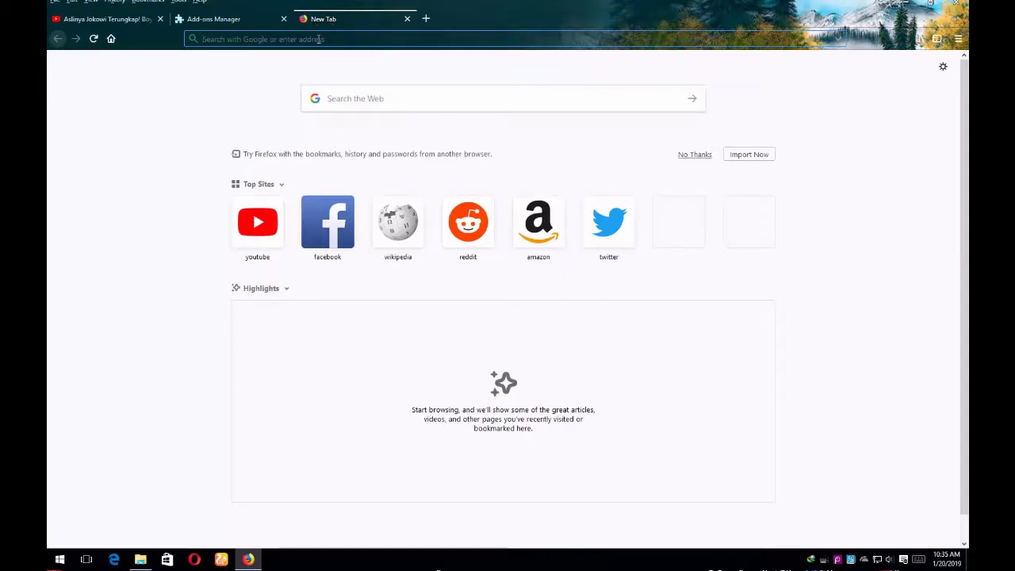
text(idm)
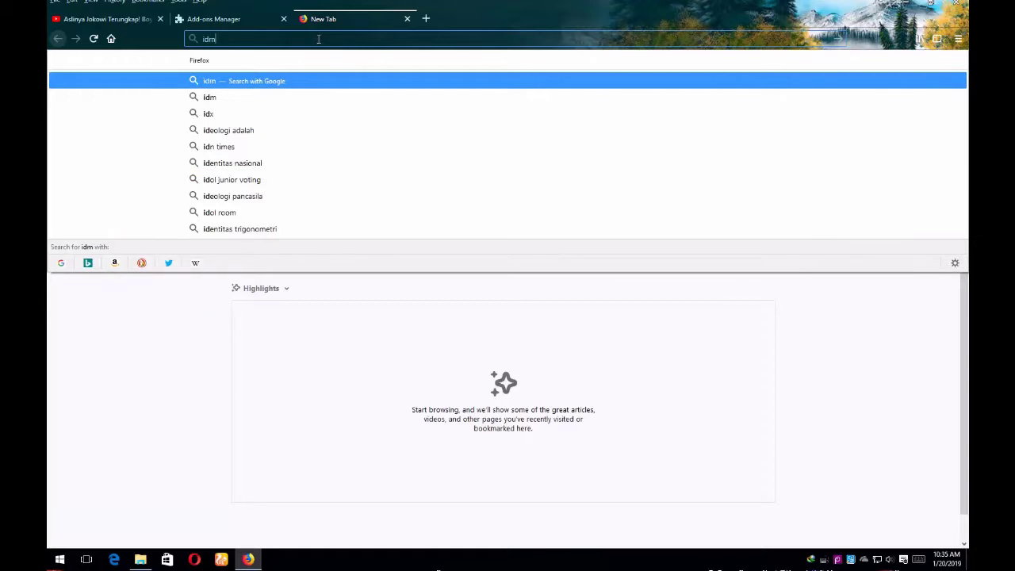
text(cc)
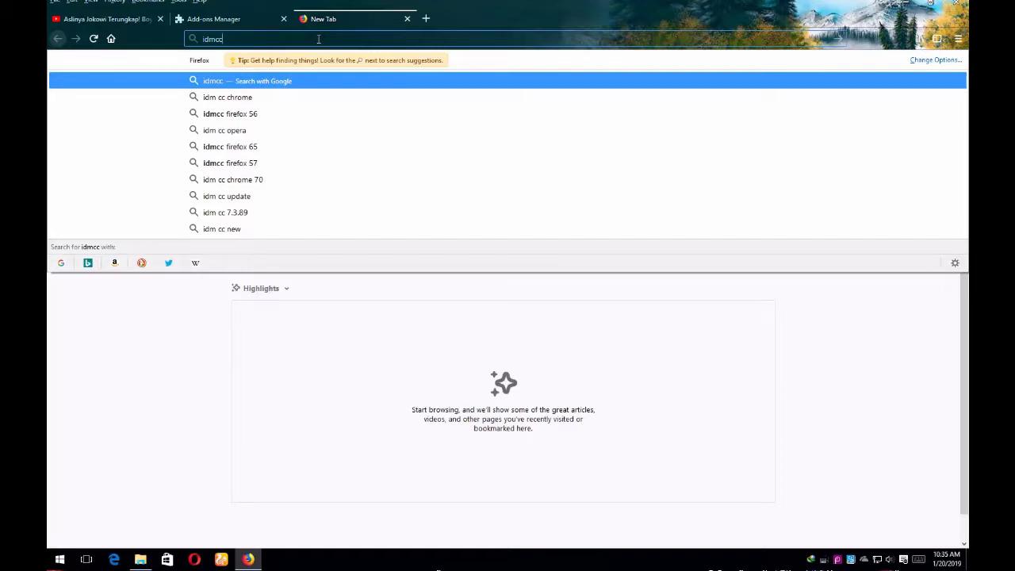
key(Return)
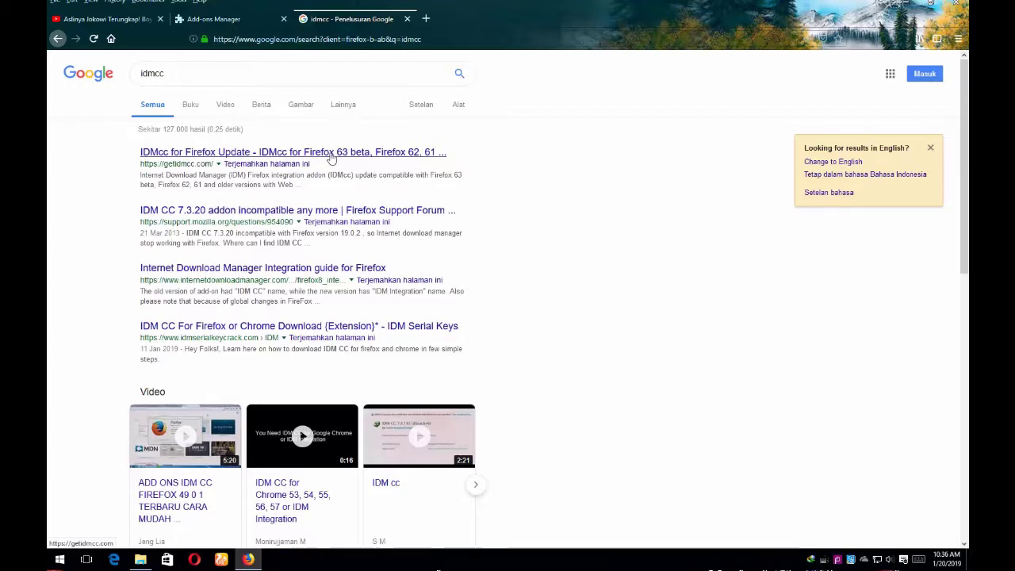
click(331, 158)
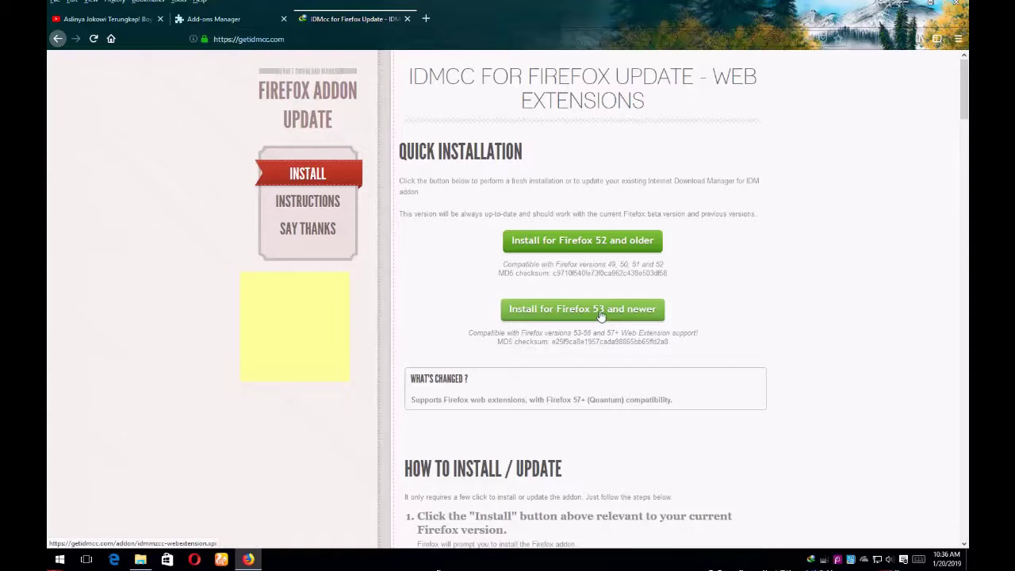
- Install the IDM Integration Module for Firefox 53 and newer, allowing the site and granting its permissions, and close the download page
click(571, 314)
click(545, 316)
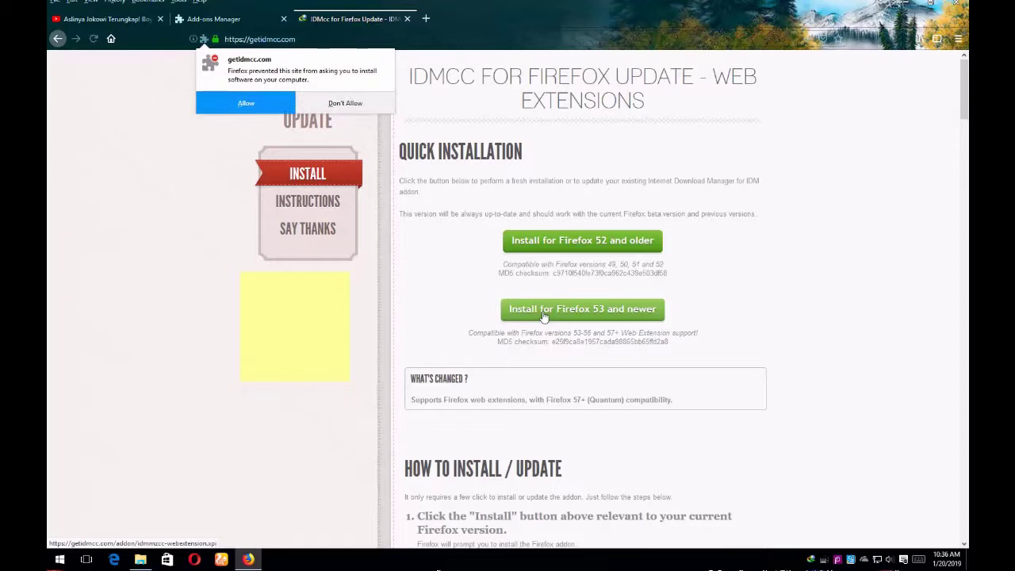
click(245, 104)
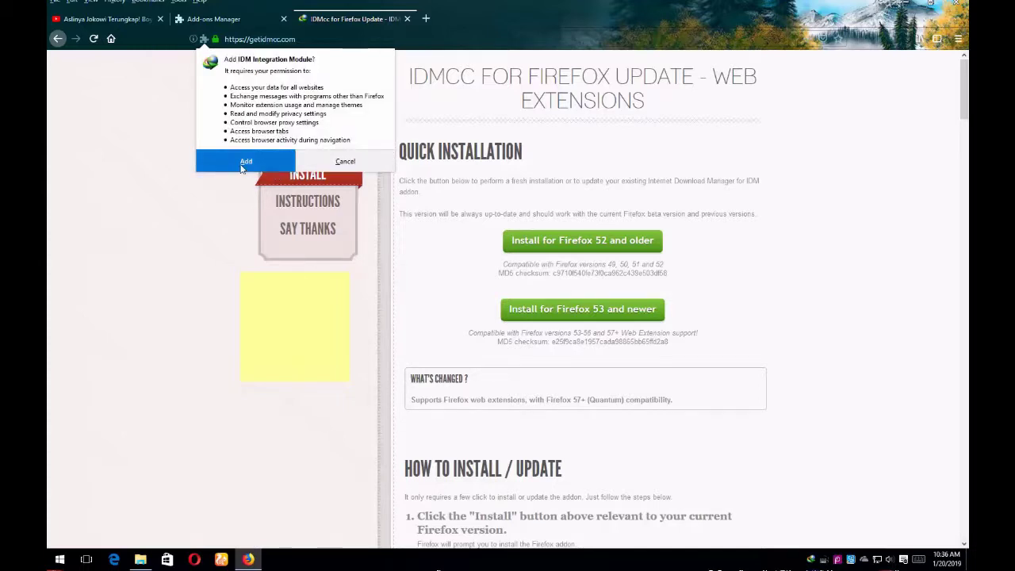
click(245, 161)
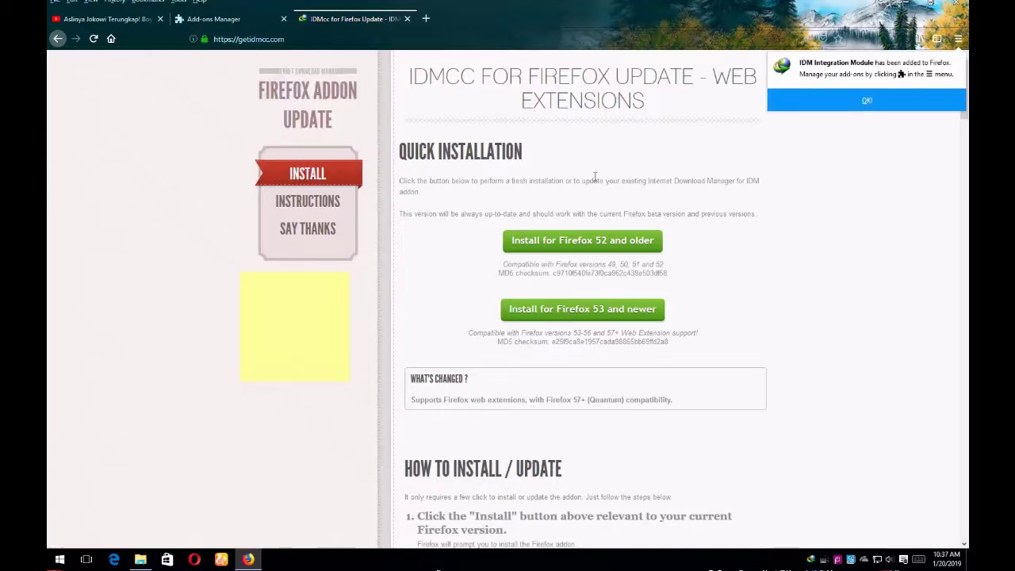
click(882, 100)
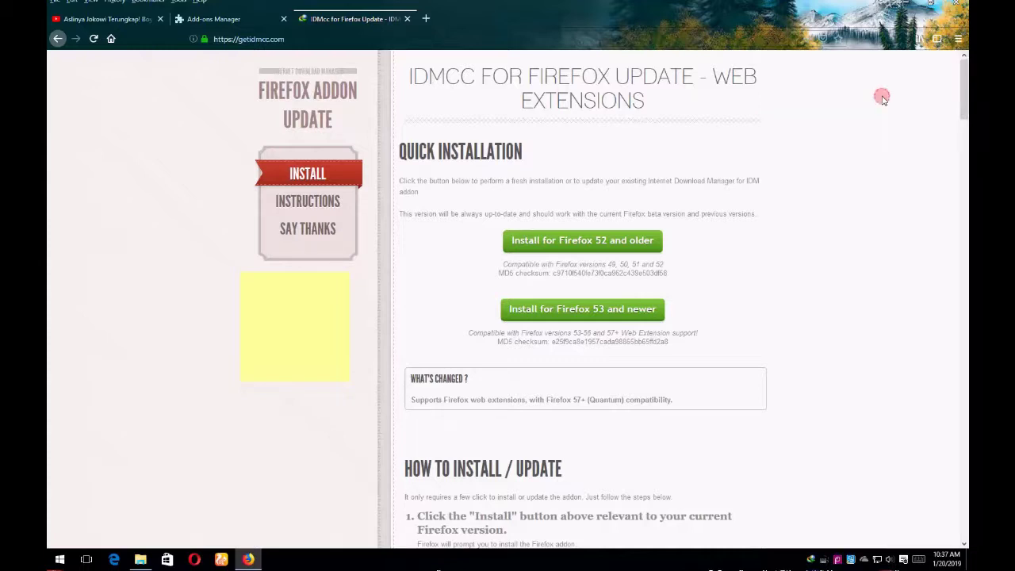
click(407, 18)
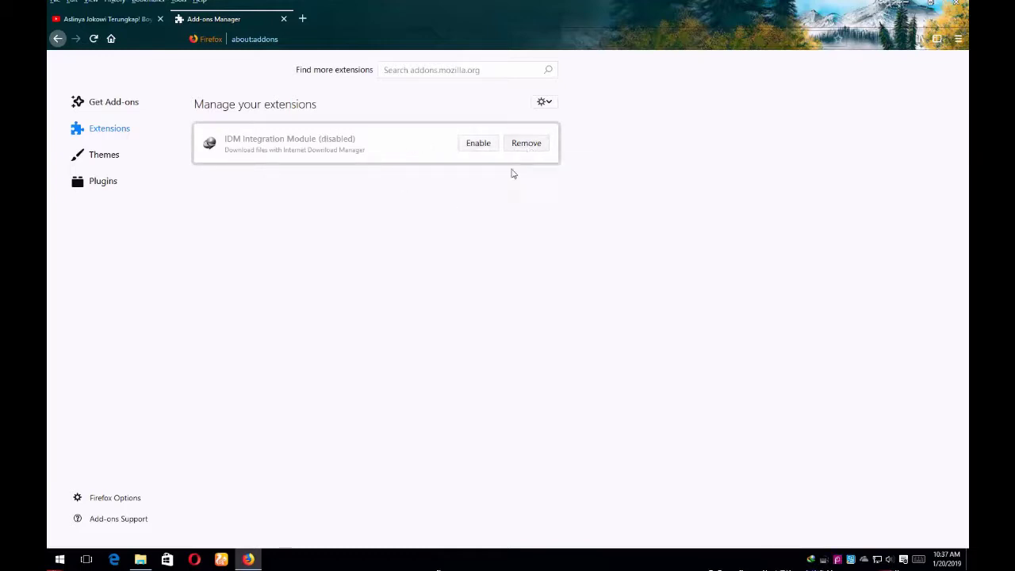
- Enable the IDM Integration Module, close its welcome page, and close Firefox with all its tabs
click(478, 144)
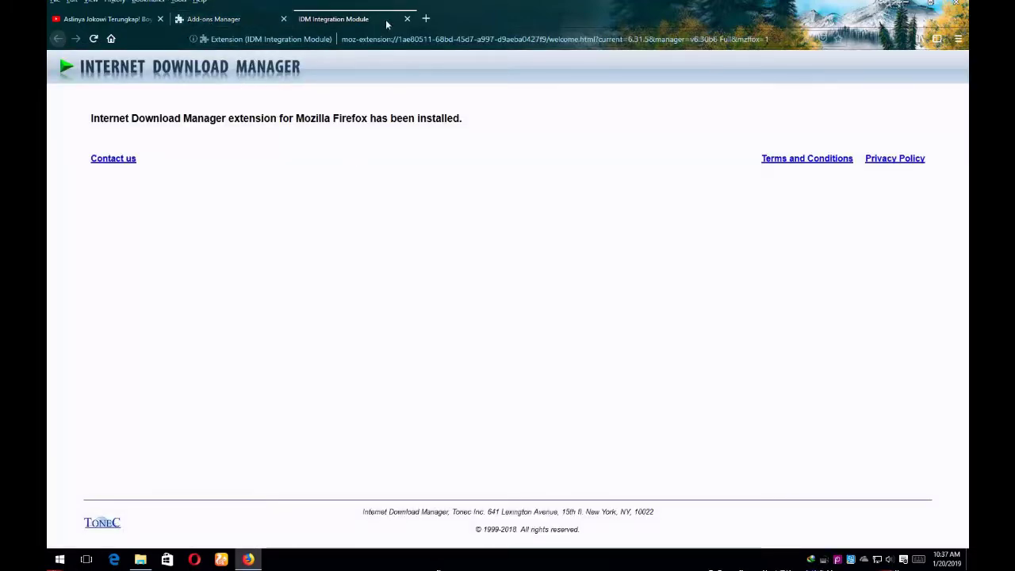
click(407, 19)
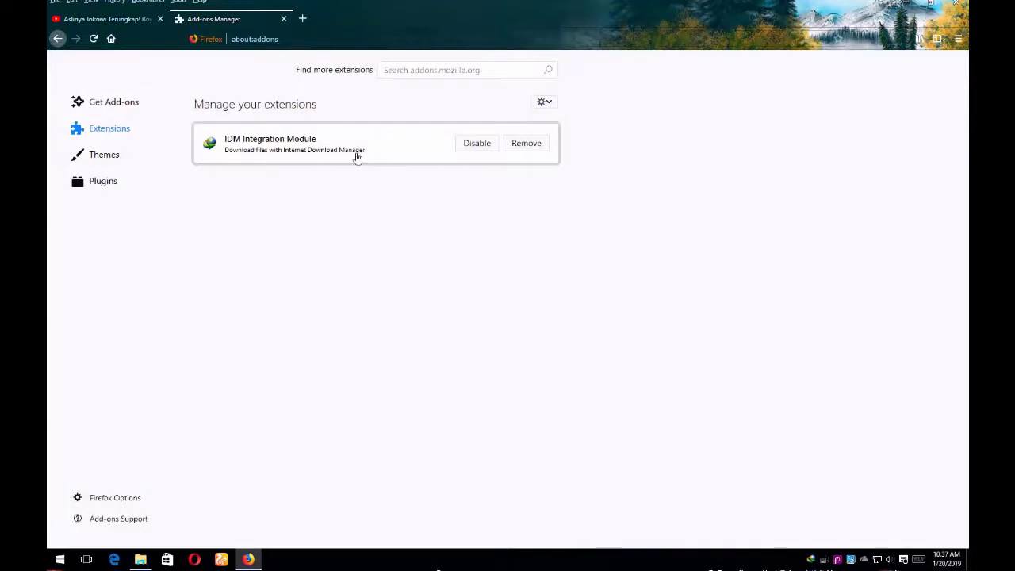
click(956, 6)
click(472, 290)
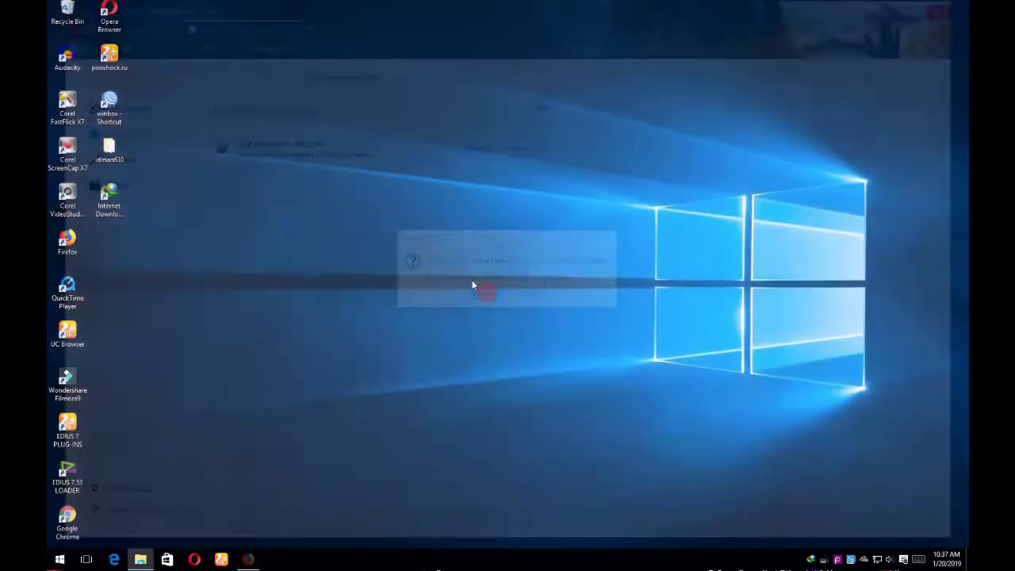
right_click(376, 136)
click(405, 167)
right_click(333, 168)
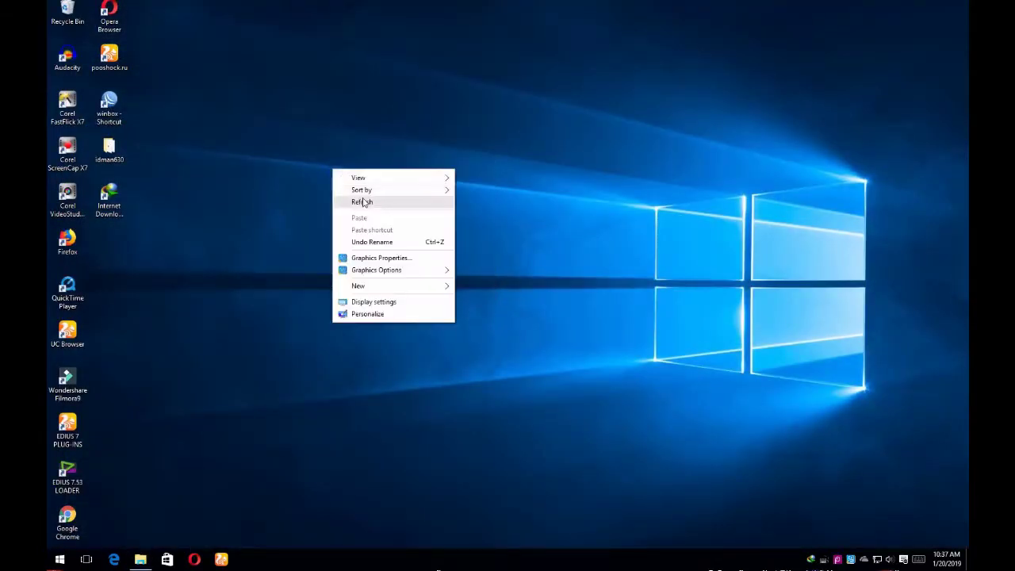
click(361, 199)
right_click(323, 192)
click(349, 223)
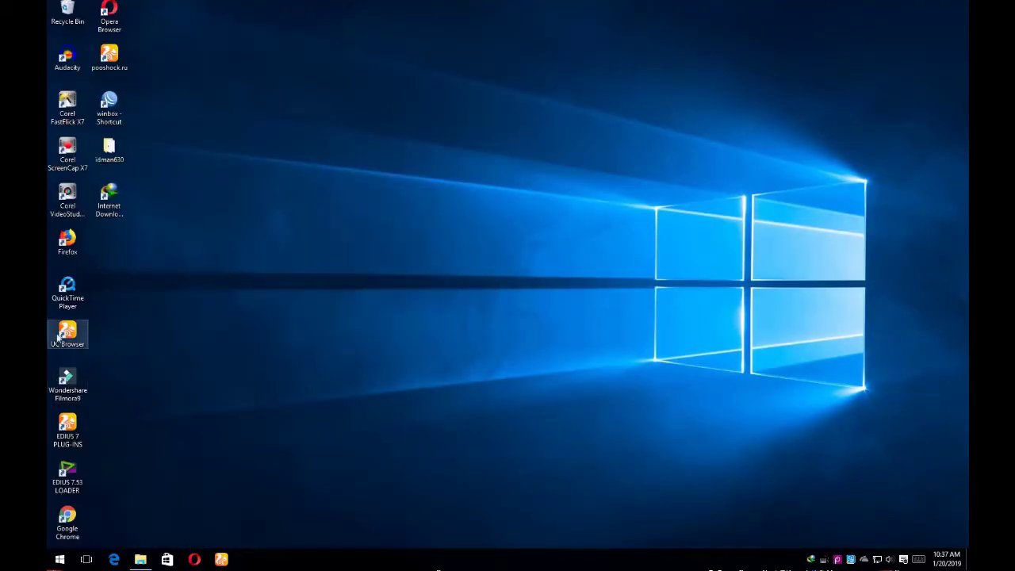
- Reopen Firefox, turn off the startup default-browser check, decline making it the default, and go to YouTube
double_click(64, 246)
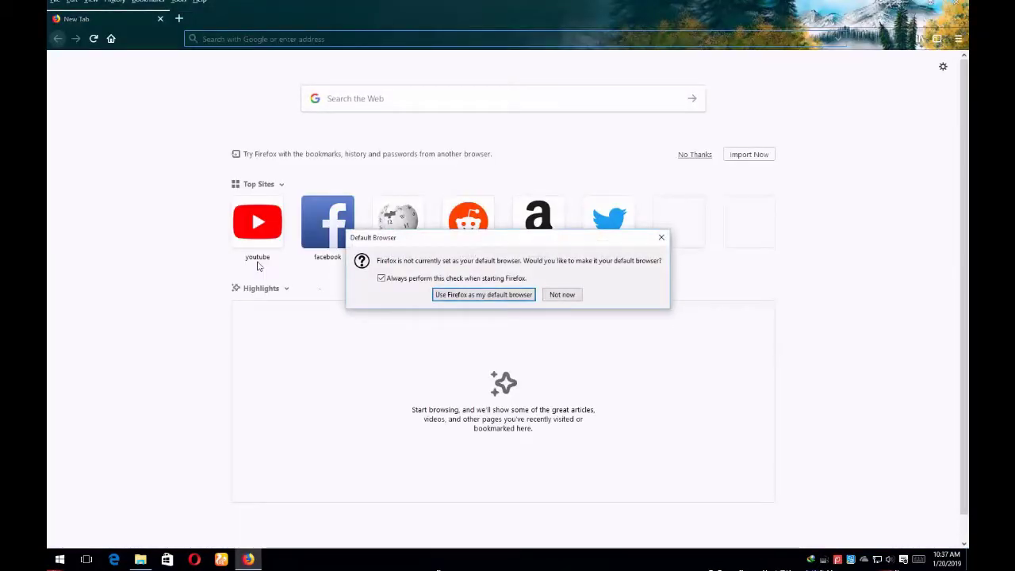
click(405, 279)
click(568, 295)
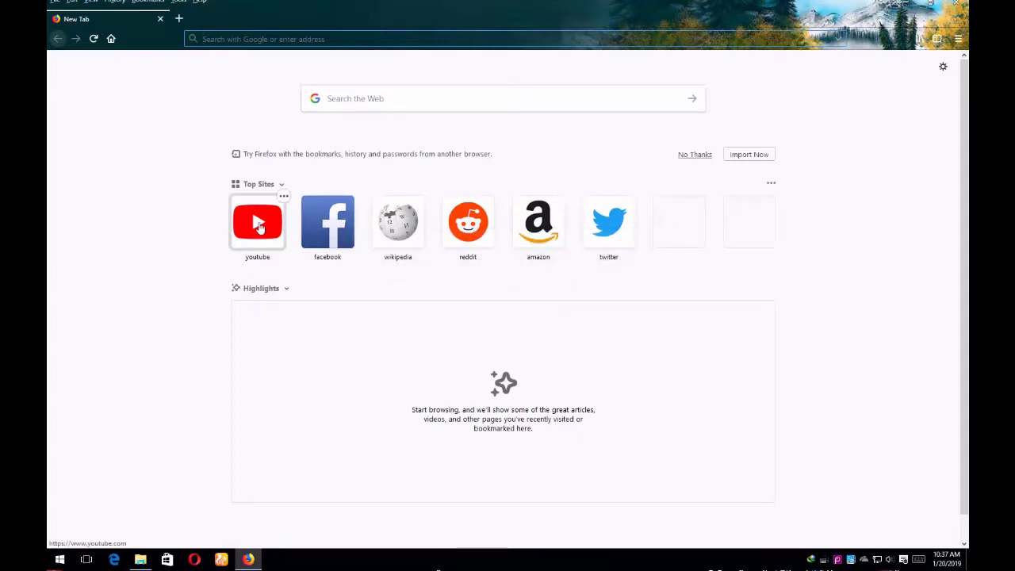
click(258, 225)
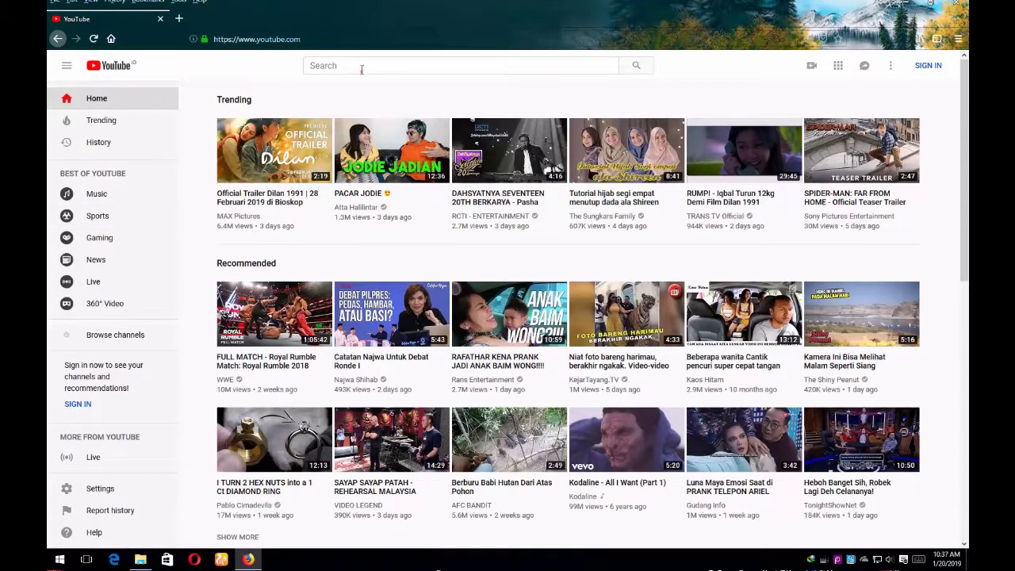
- Search YouTube for "tanis meja" and play the video "permainan terbaik dunia TENIS MEJA #1"
click(357, 68)
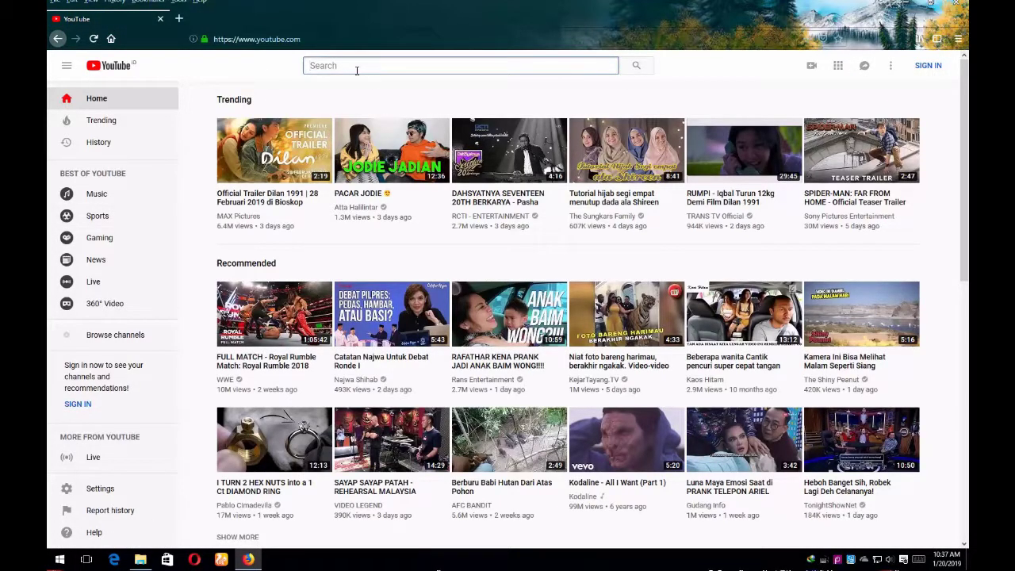
text(tanis)
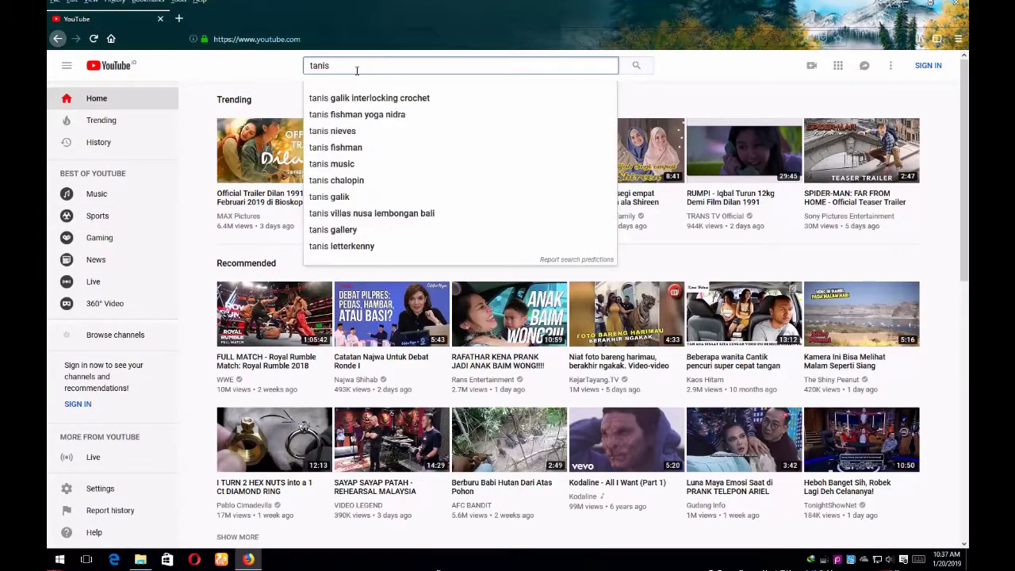
text( meja)
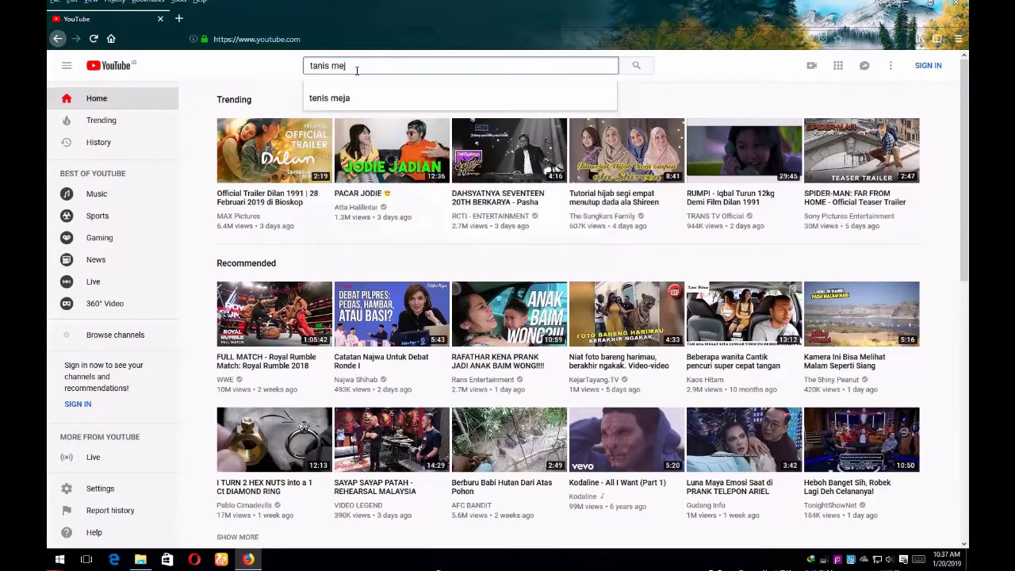
key(Return)
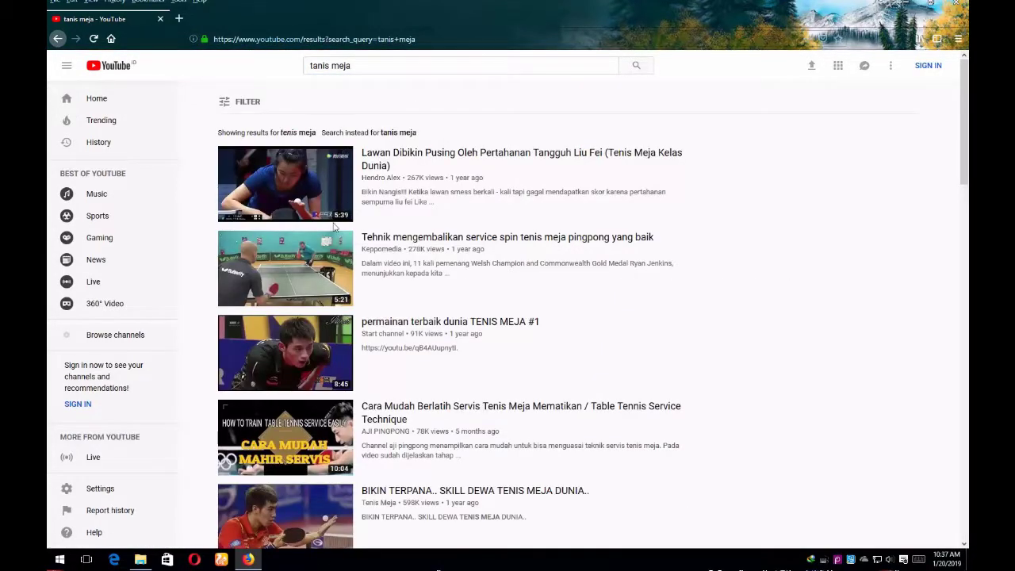
click(320, 340)
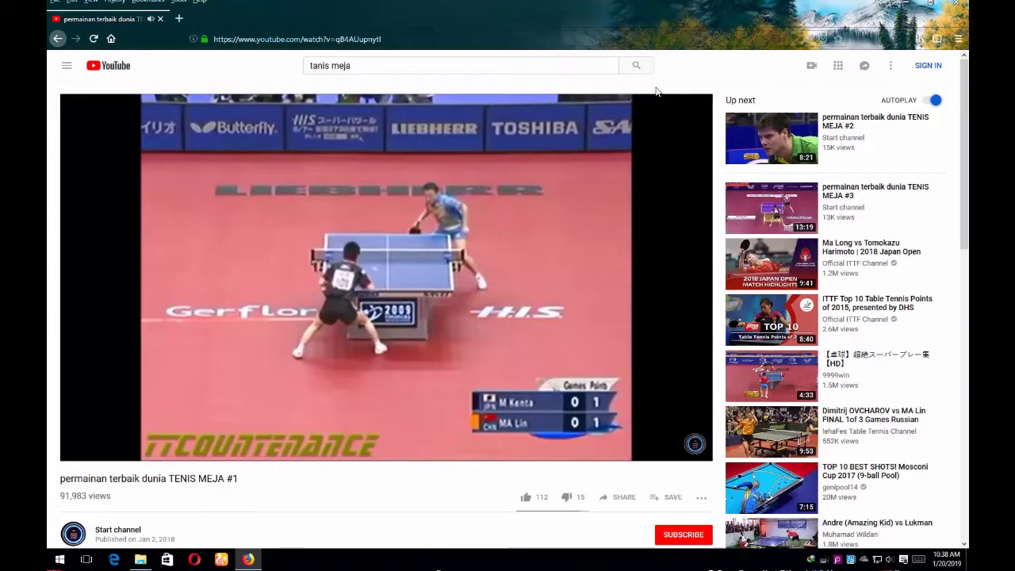
- Check the playing video for a download option, and play the suggested 9999win table tennis video 【卓球】超絶スーパープレー集【HD】
mouse_move(650, 104)
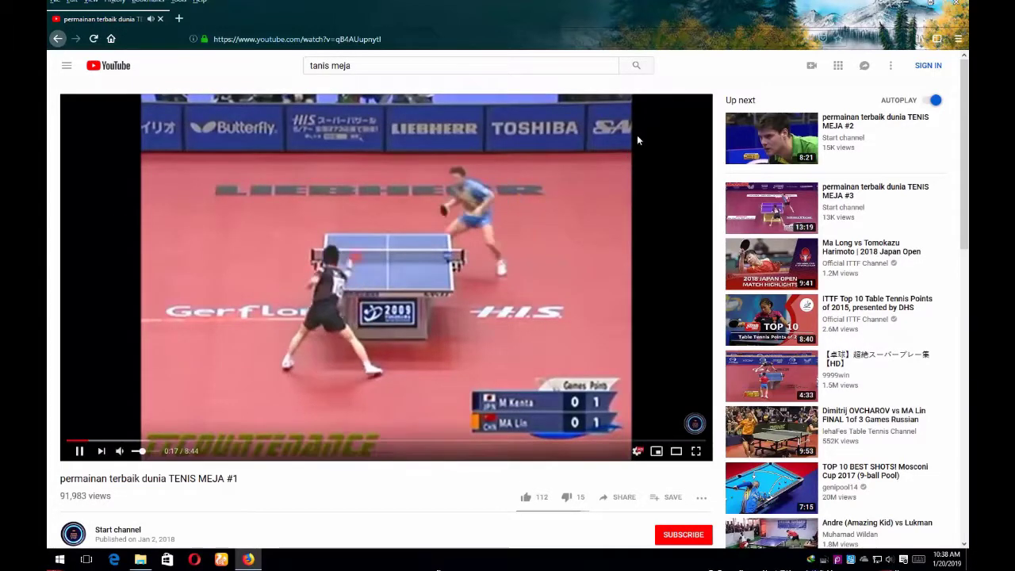
scroll(768, 328, down, 1)
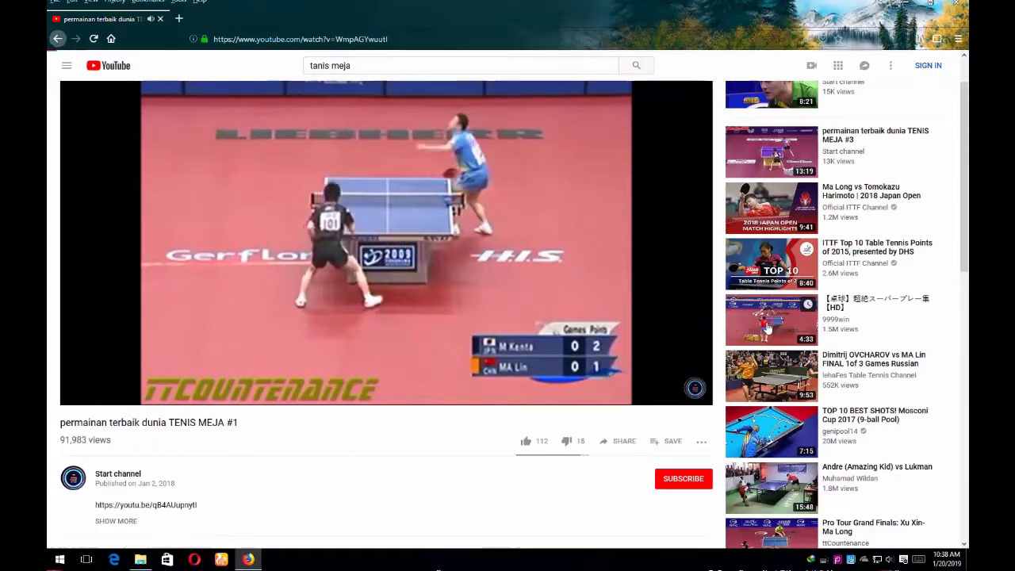
click(767, 328)
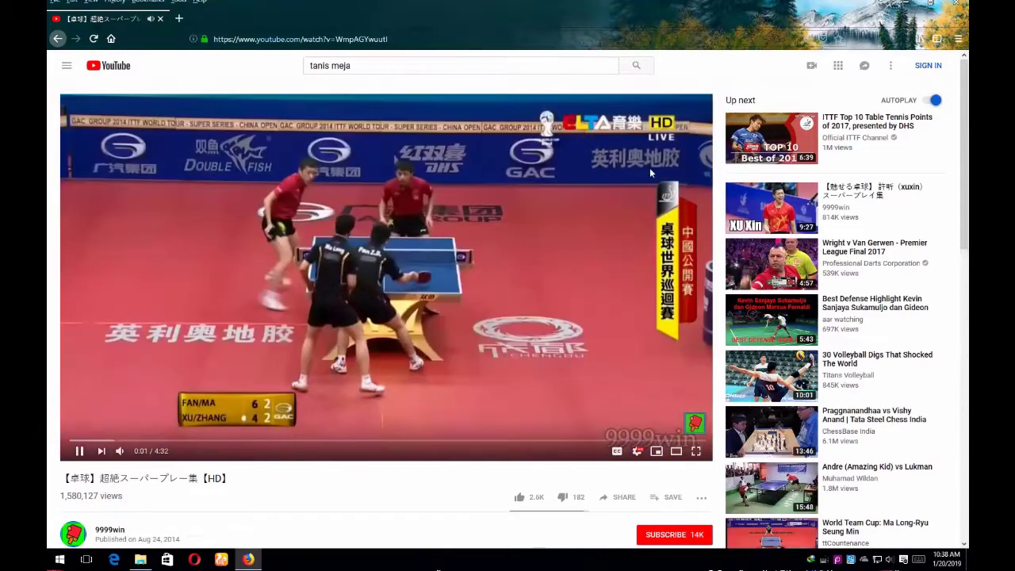
scroll(528, 331, down, 1)
scroll(525, 345, up, 1)
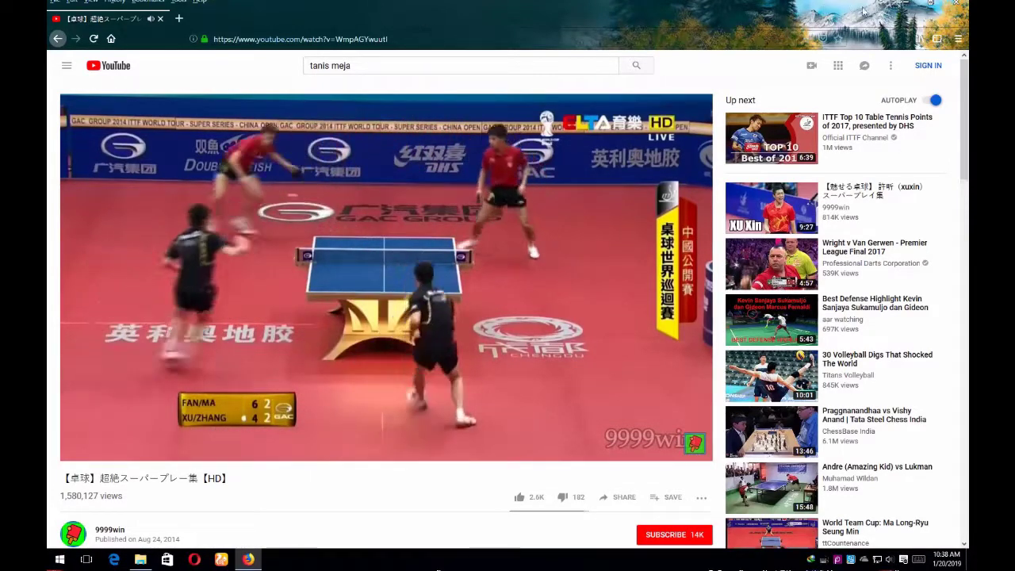
- Close Firefox and refresh the desktop
click(956, 2)
right_click(235, 158)
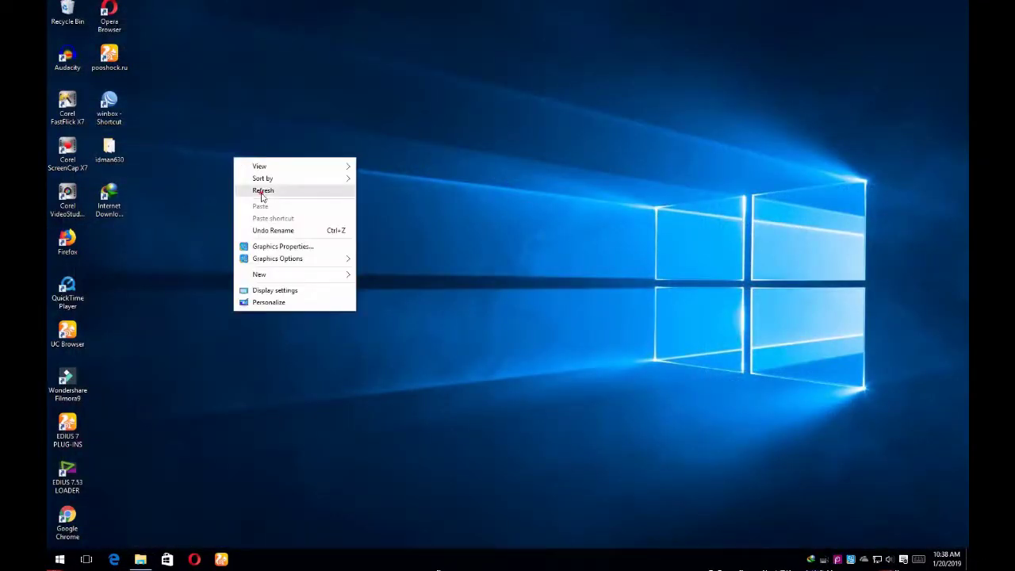
right_click(210, 216)
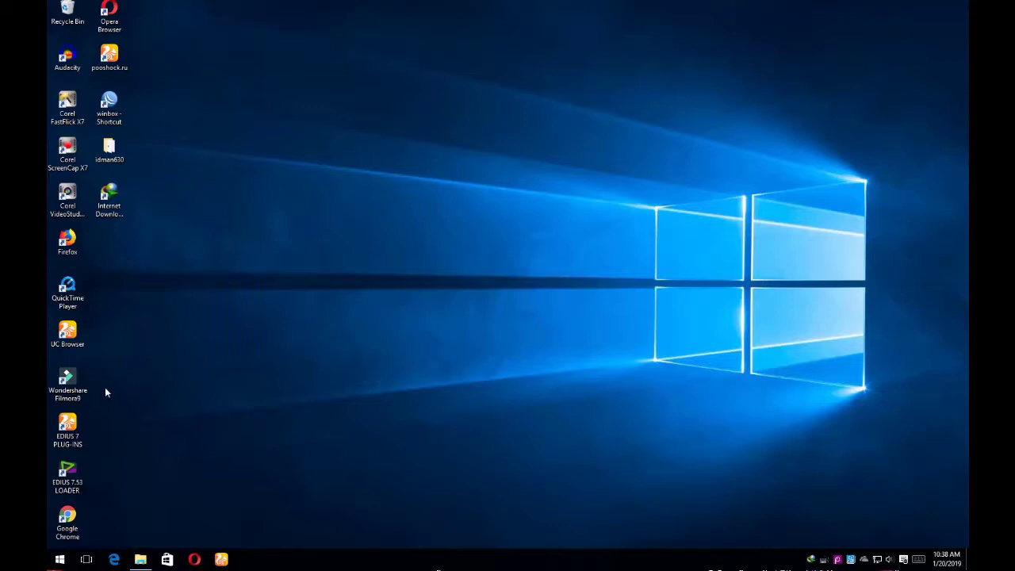
- Reopen Firefox, go to YouTube, and play the trending video "KEMARIN (SEVENTEEN) JIHAN AUDY OM ROSABELLA"
double_click(65, 246)
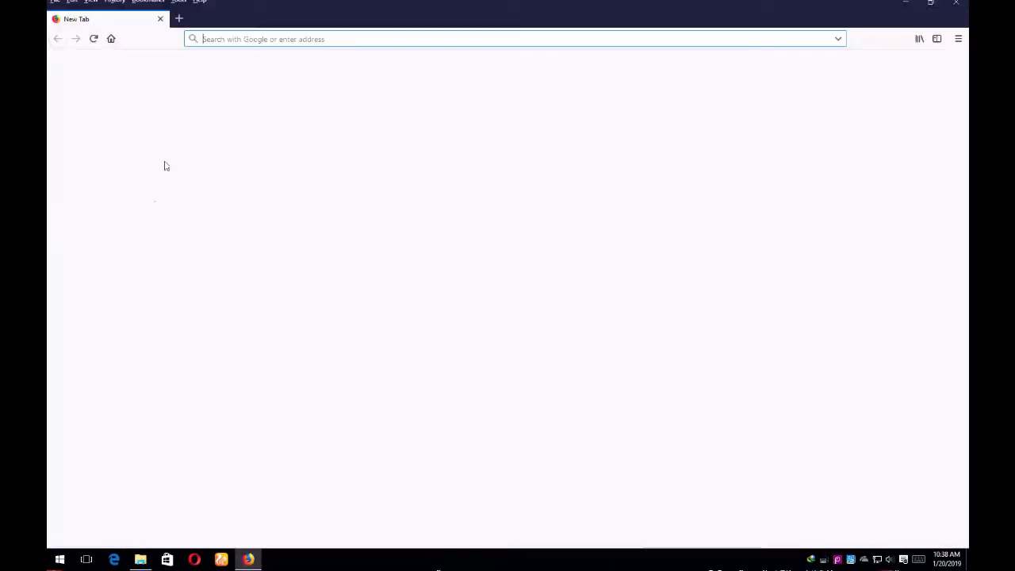
click(257, 247)
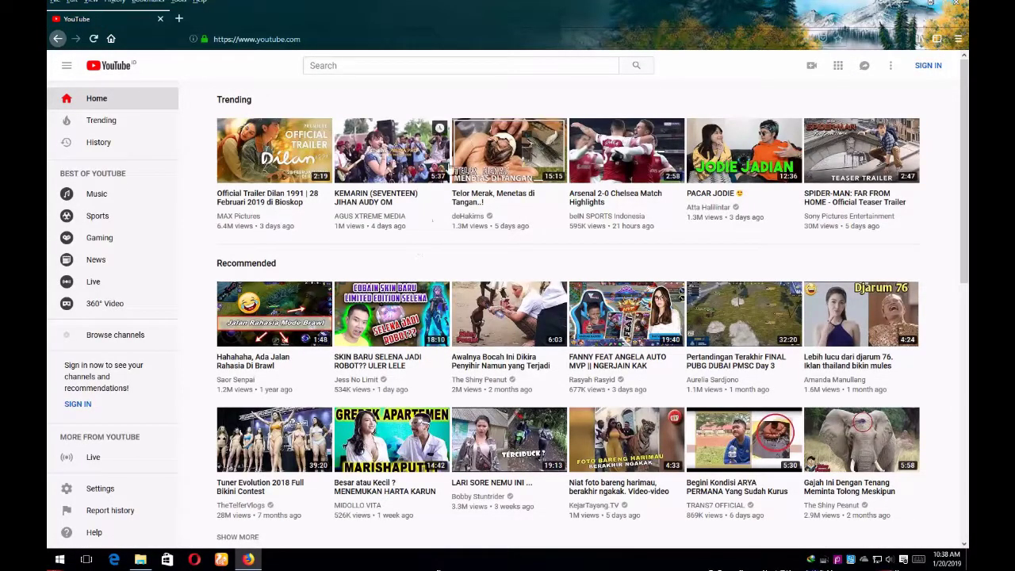
click(395, 160)
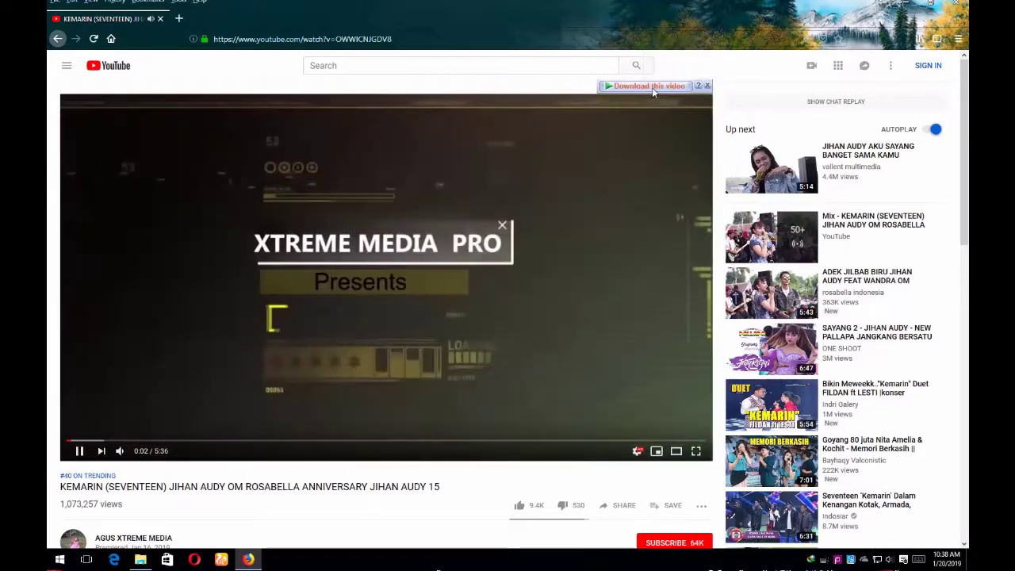
- Download the playing video with Internet Download Manager, using the second MKV 720p HD, 60fps entry and the Video category
mouse_move(123, 451)
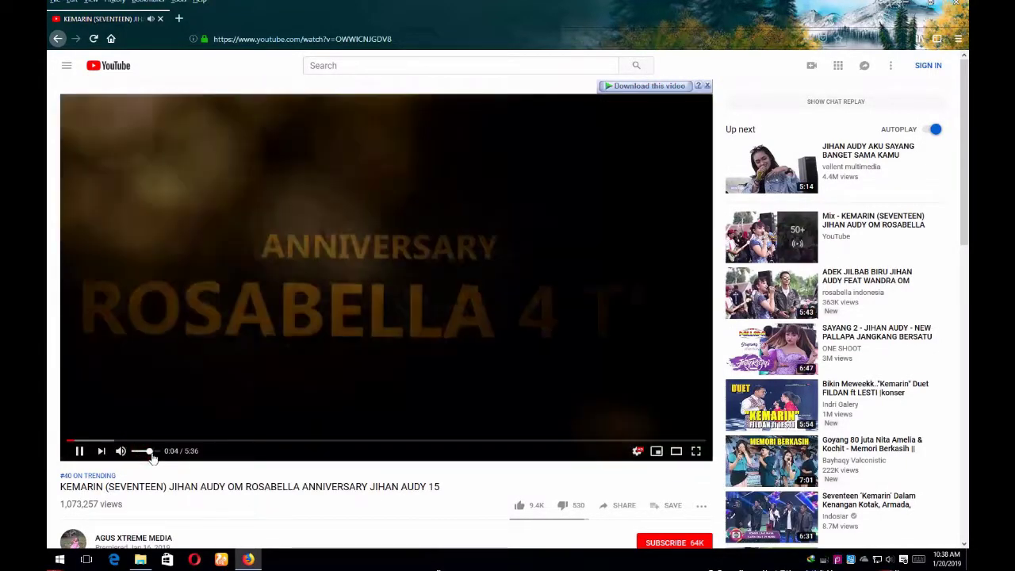
click(652, 86)
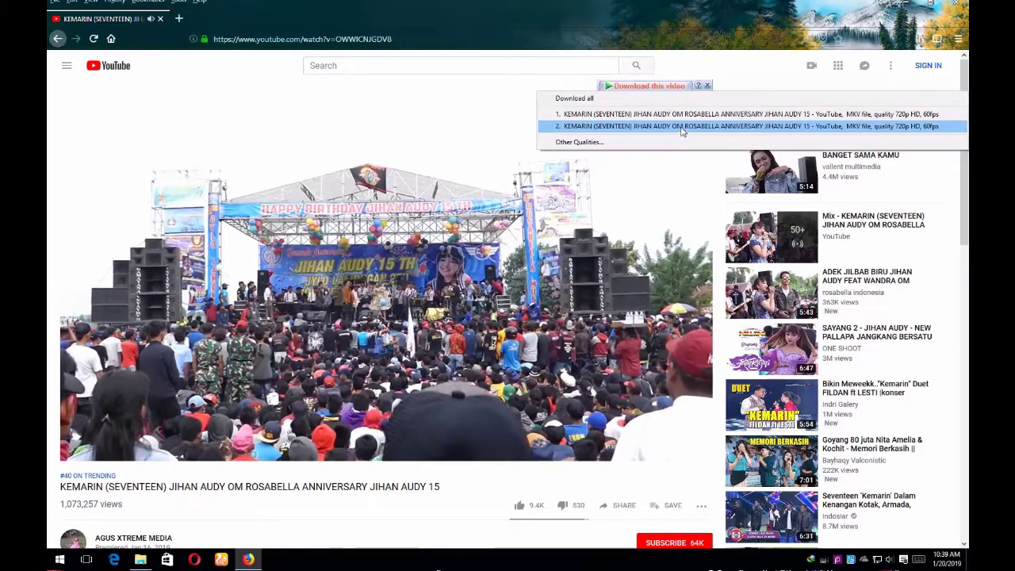
click(681, 127)
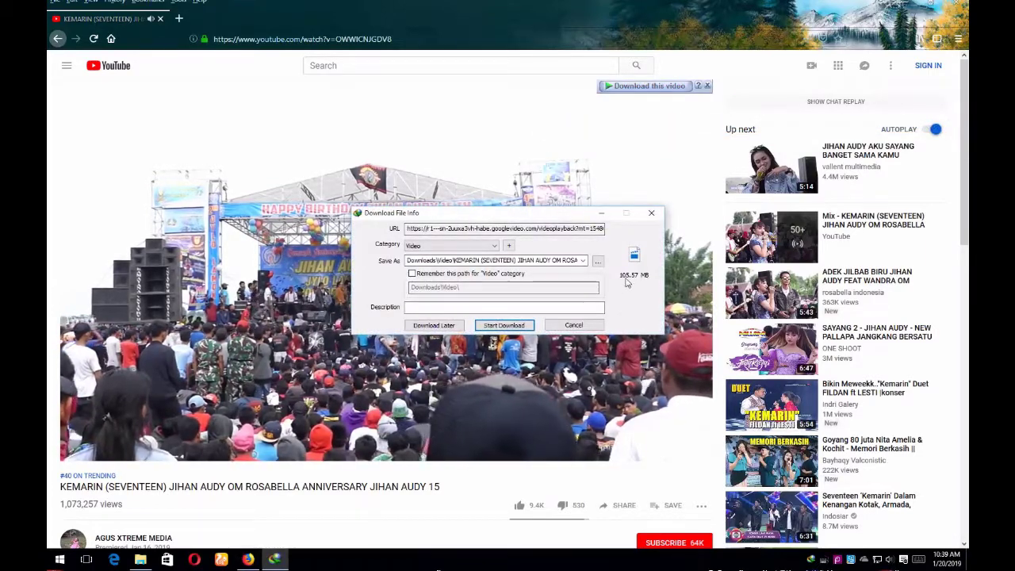
click(504, 326)
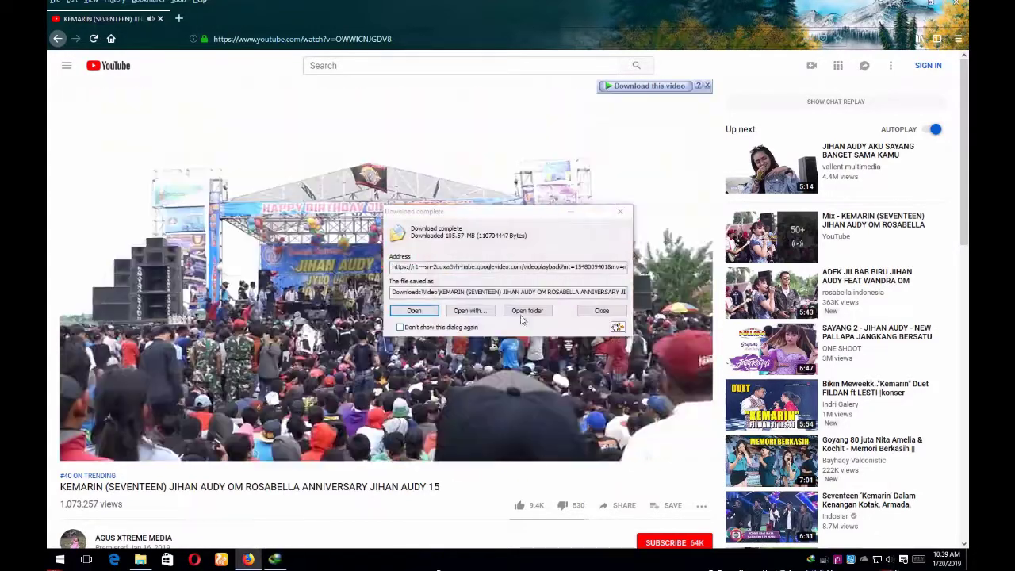
- View the folder containing the completed video download, and close that folder and Firefox
click(550, 301)
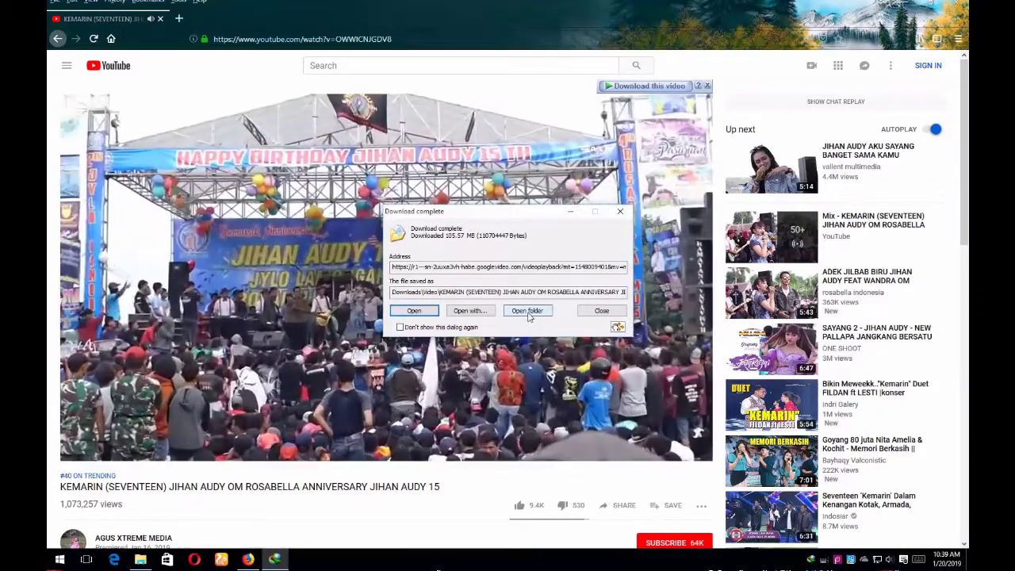
click(527, 311)
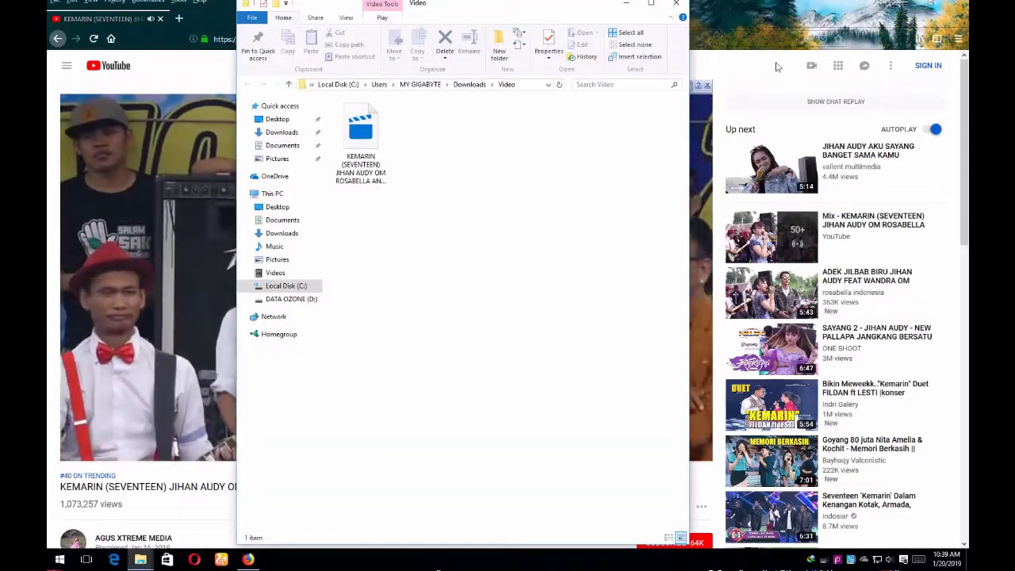
right_click(426, 154)
click(480, 207)
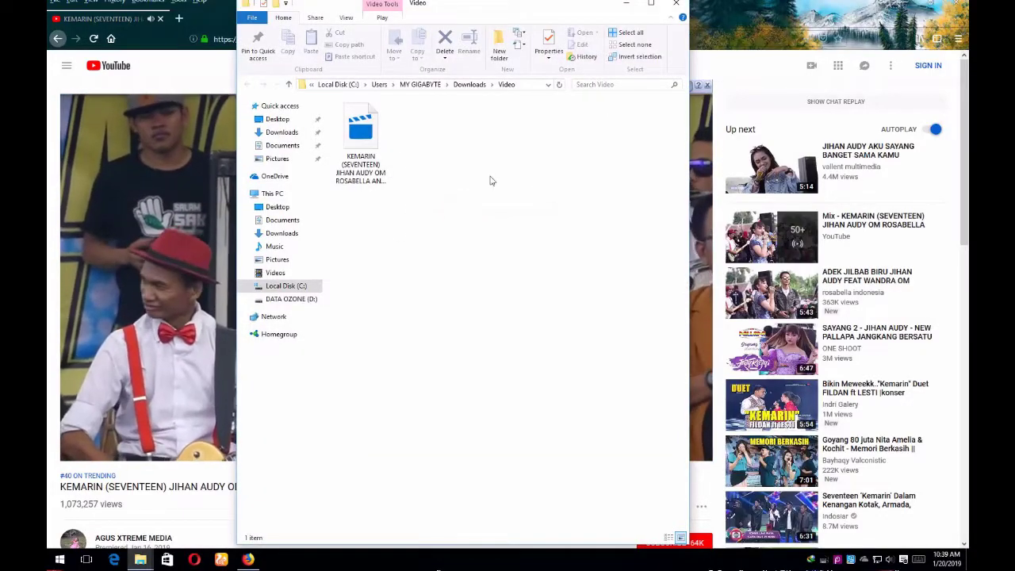
click(676, 4)
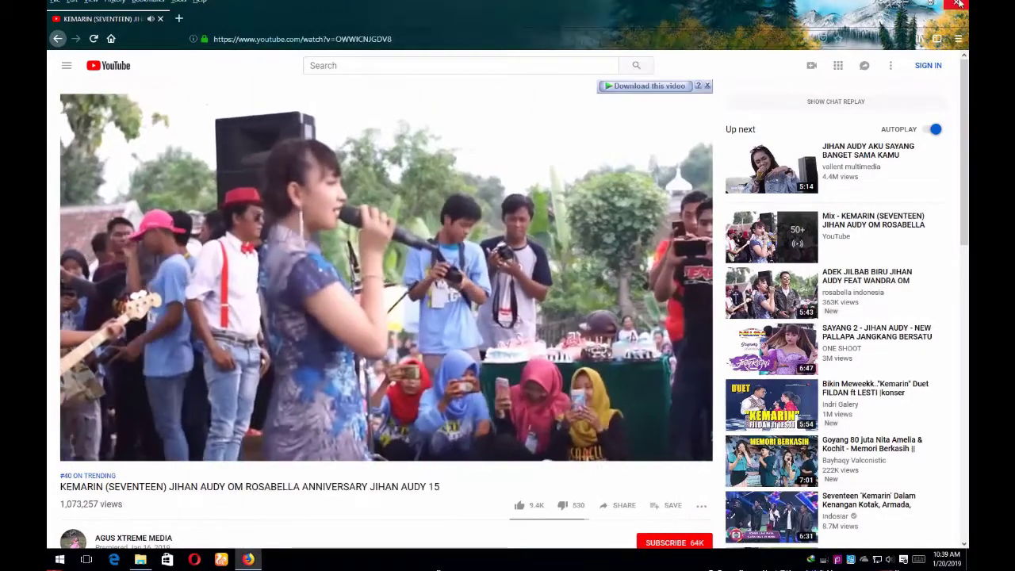
click(959, 4)
- Examine the category folders inside Downloads in a maximized File Explorer window, and open the Video folder
click(140, 559)
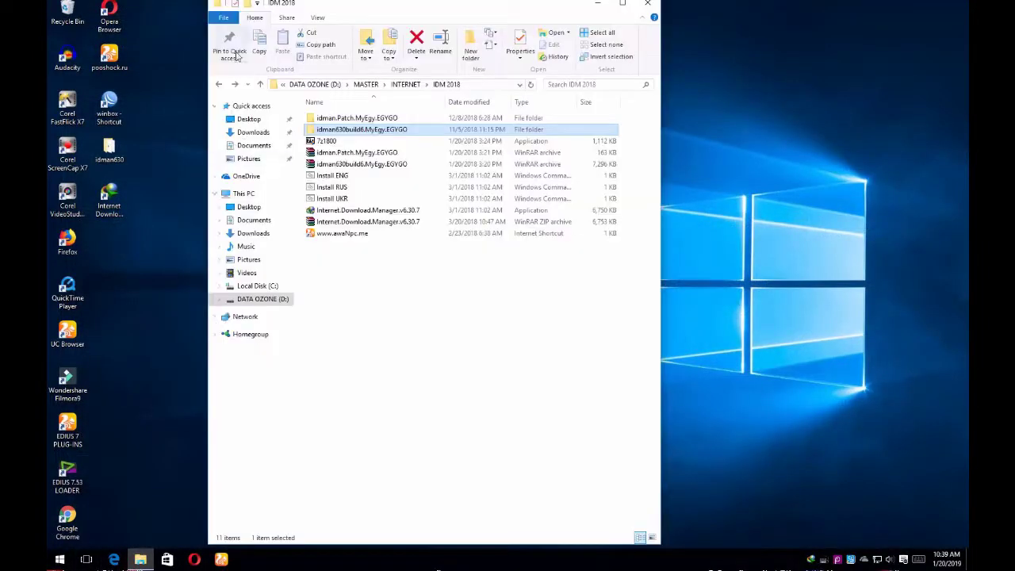
click(621, 5)
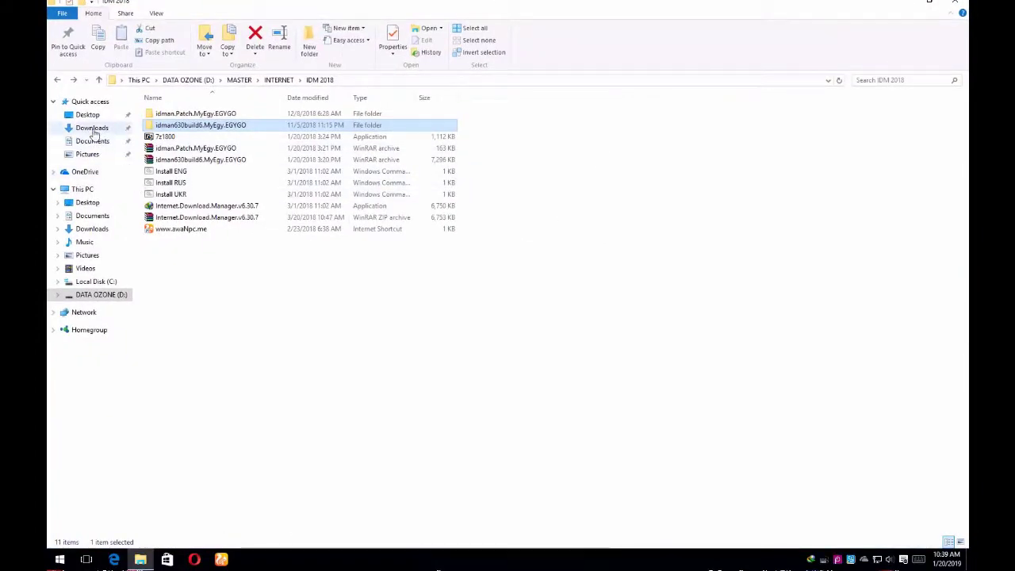
click(92, 129)
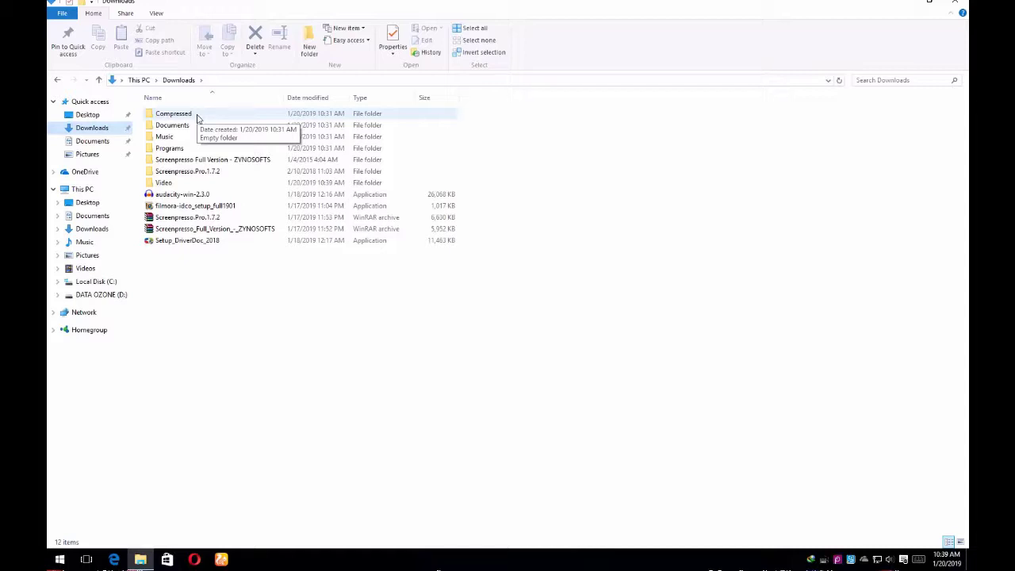
click(172, 127)
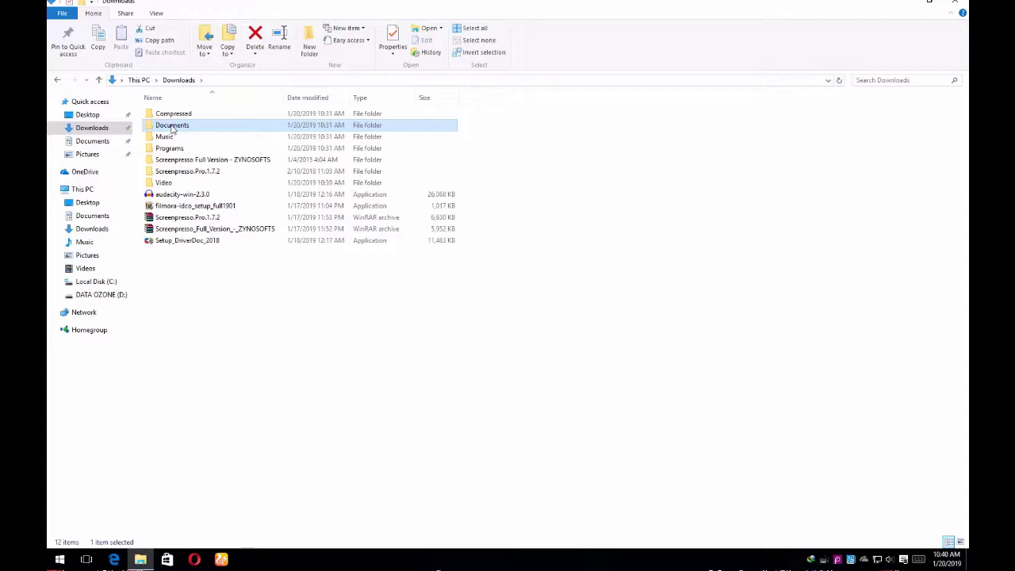
click(169, 137)
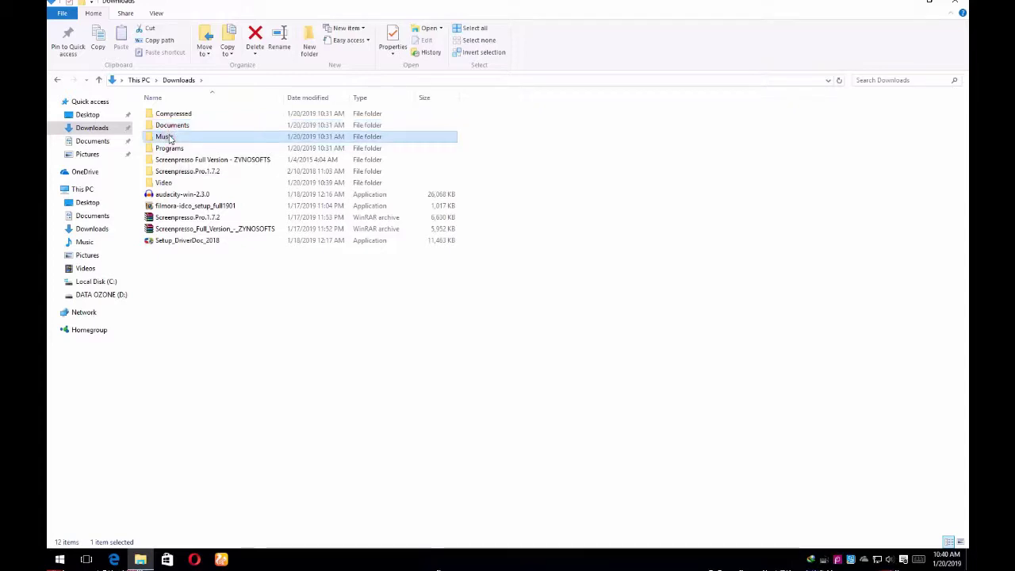
click(168, 149)
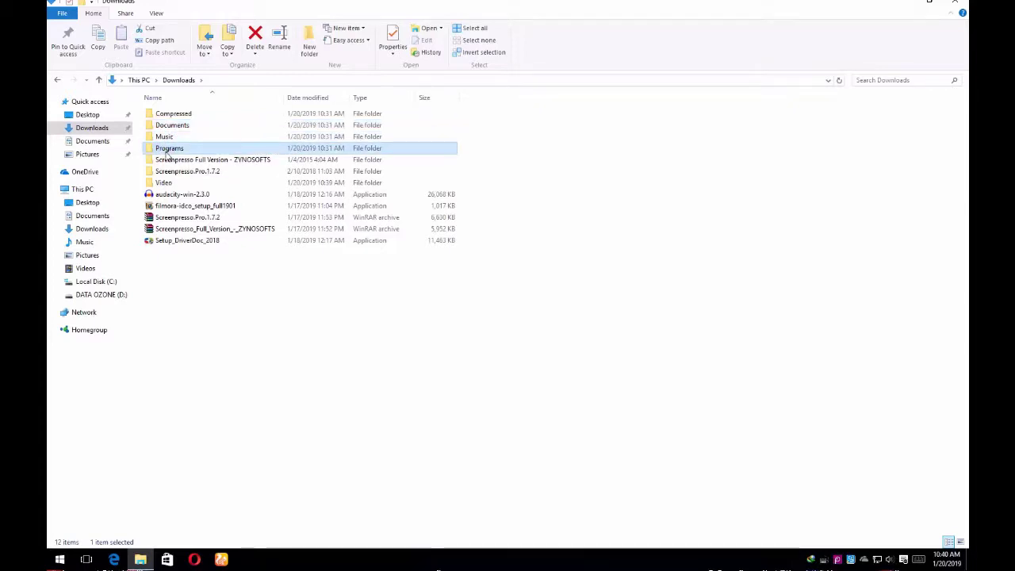
click(163, 184)
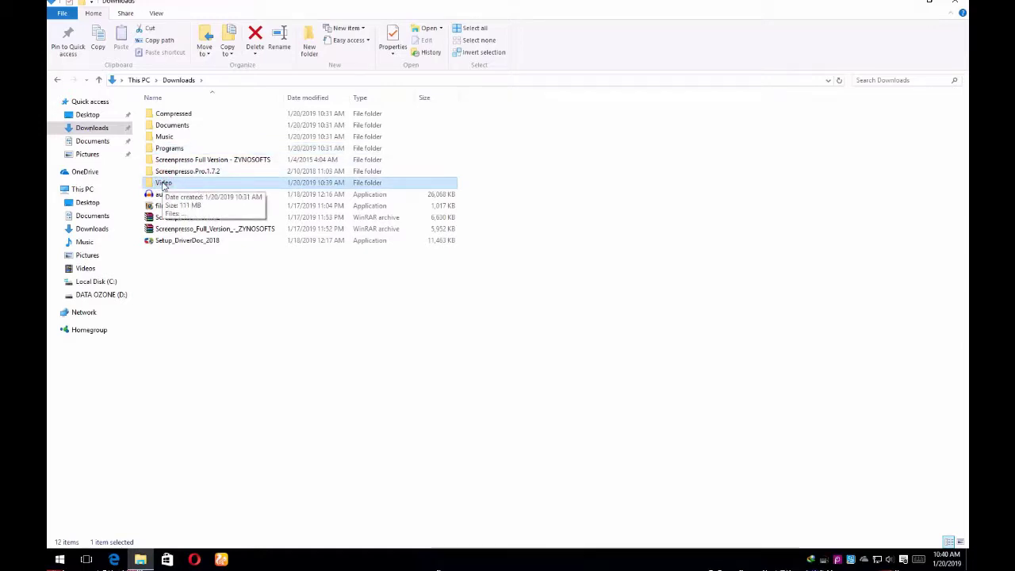
double_click(164, 183)
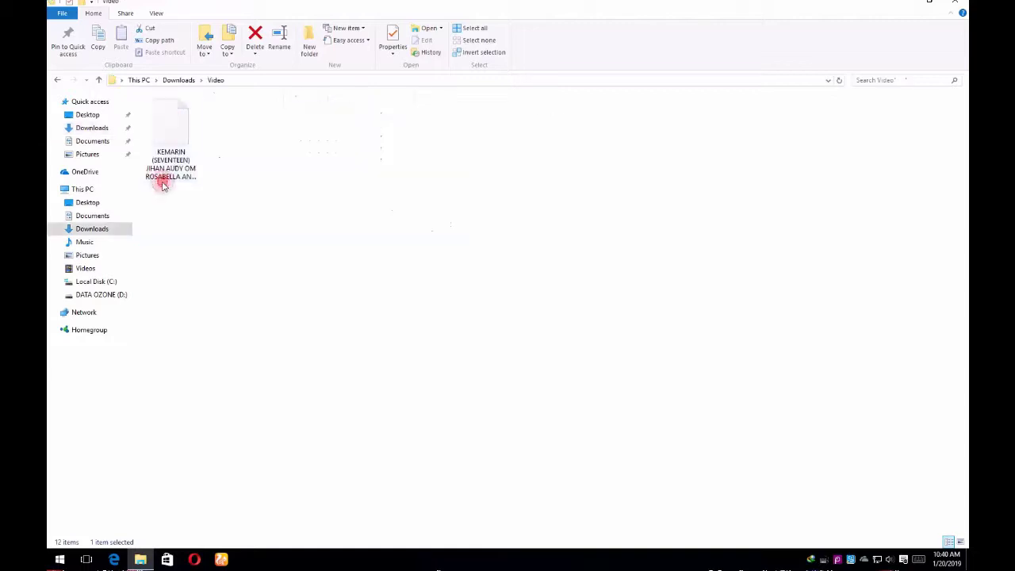
- Try to play the downloaded video in Windows Media Player, set up with Recommended settings, and close the player
click(182, 131)
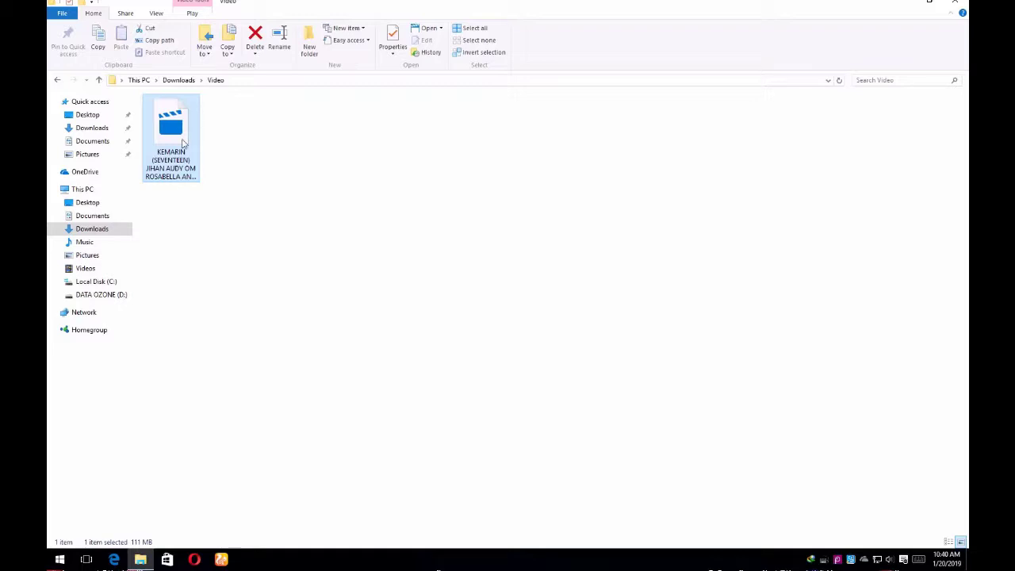
right_click(182, 140)
mouse_move(266, 180)
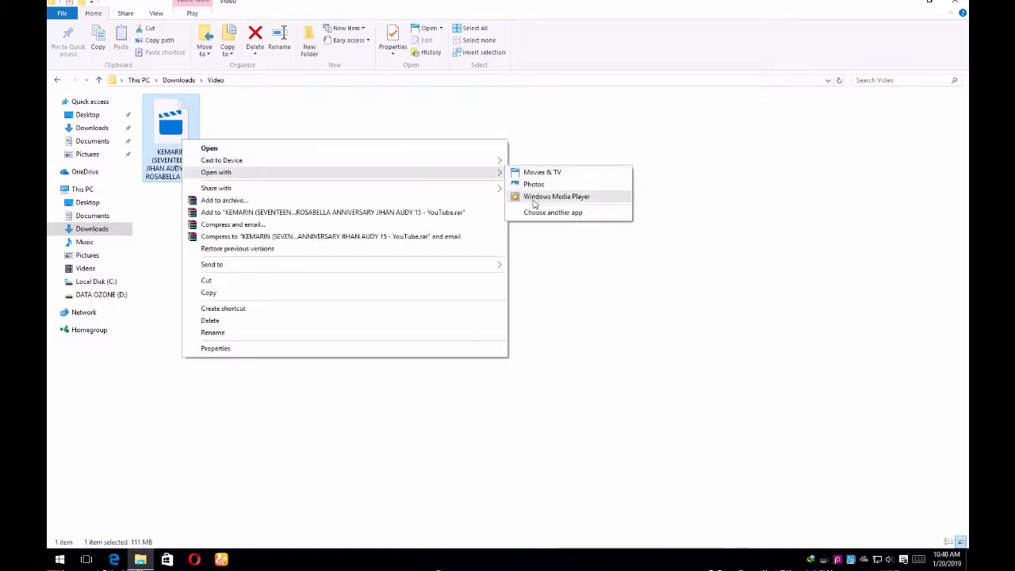
click(556, 196)
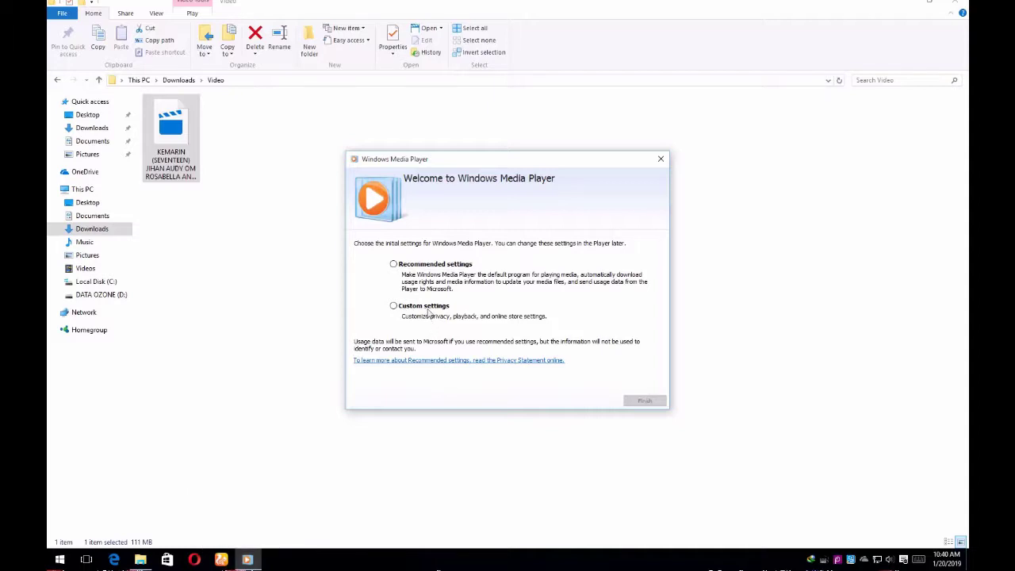
click(417, 264)
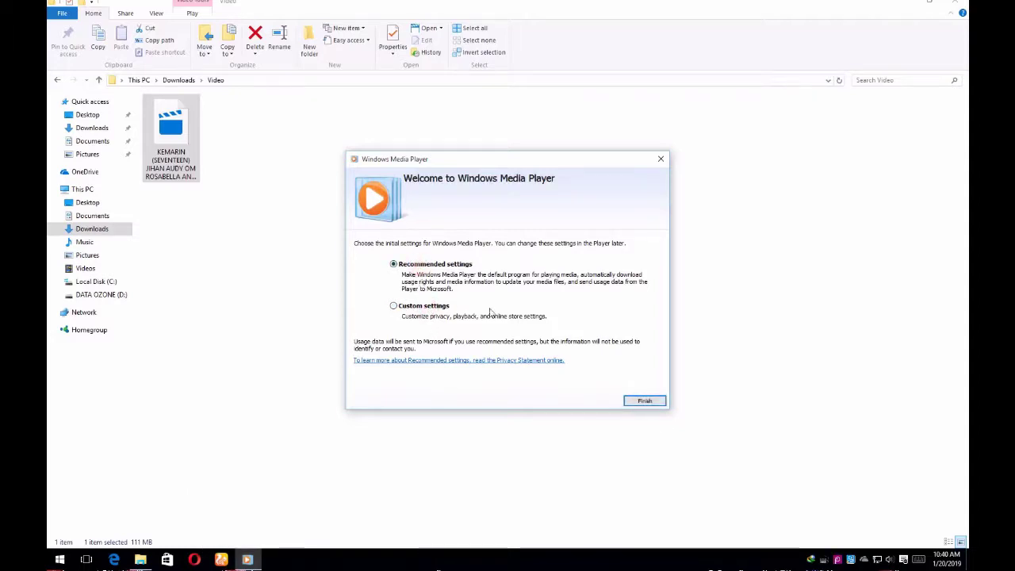
click(644, 402)
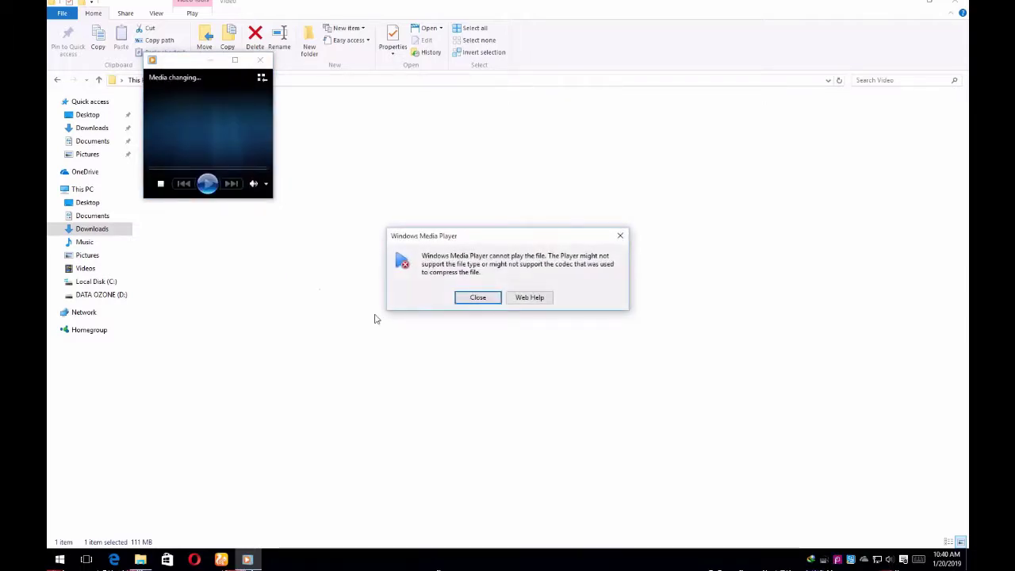
click(478, 298)
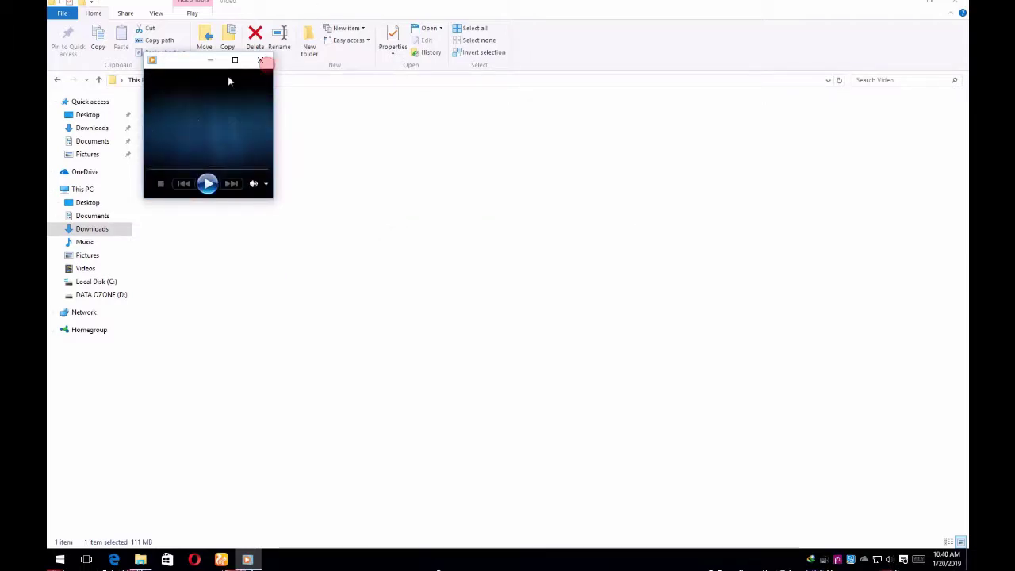
click(260, 59)
- Try to play the downloaded video in the Movies & TV app and close the app
right_click(171, 135)
click(199, 140)
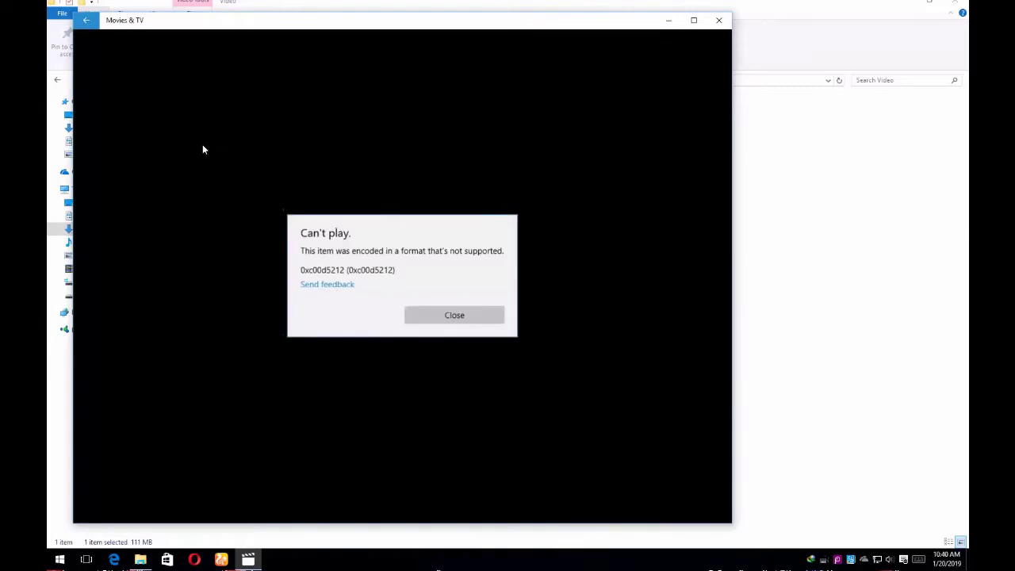
click(447, 317)
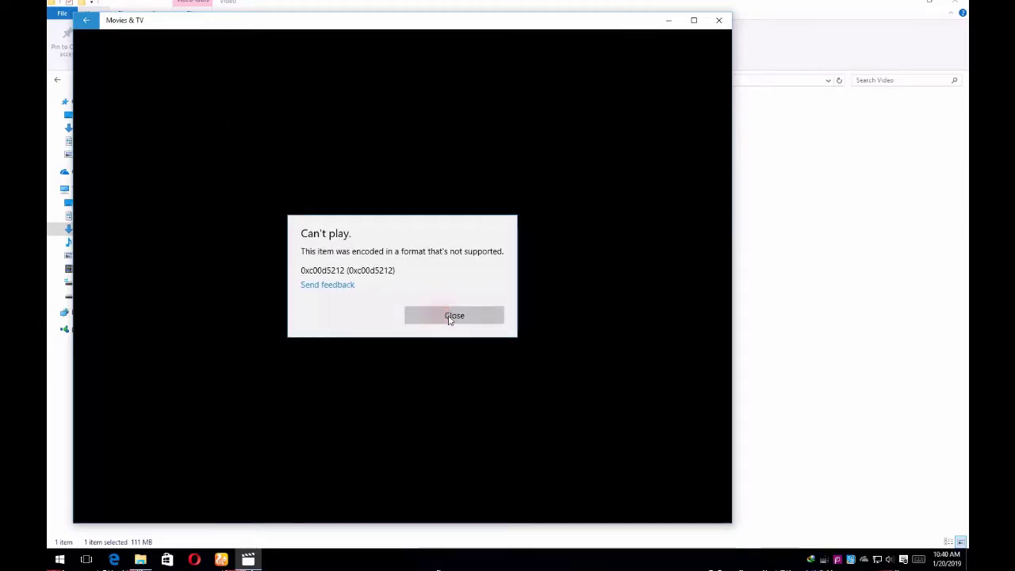
click(718, 20)
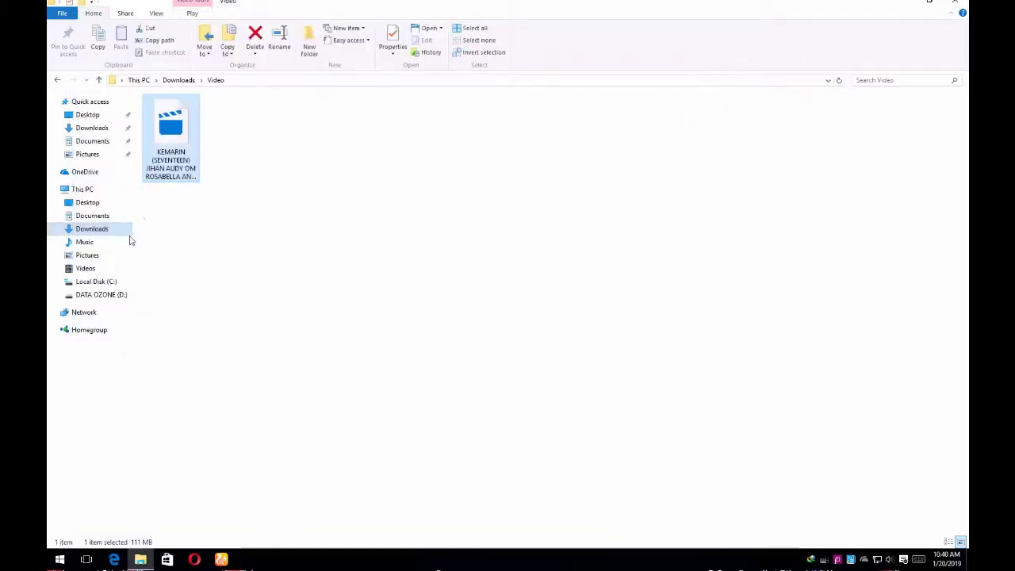
- Launch GOMPLAYERGLOBALSETUP from the MASTER folder on DATA OZONE (D:) and minimize File Explorer
click(94, 282)
click(95, 295)
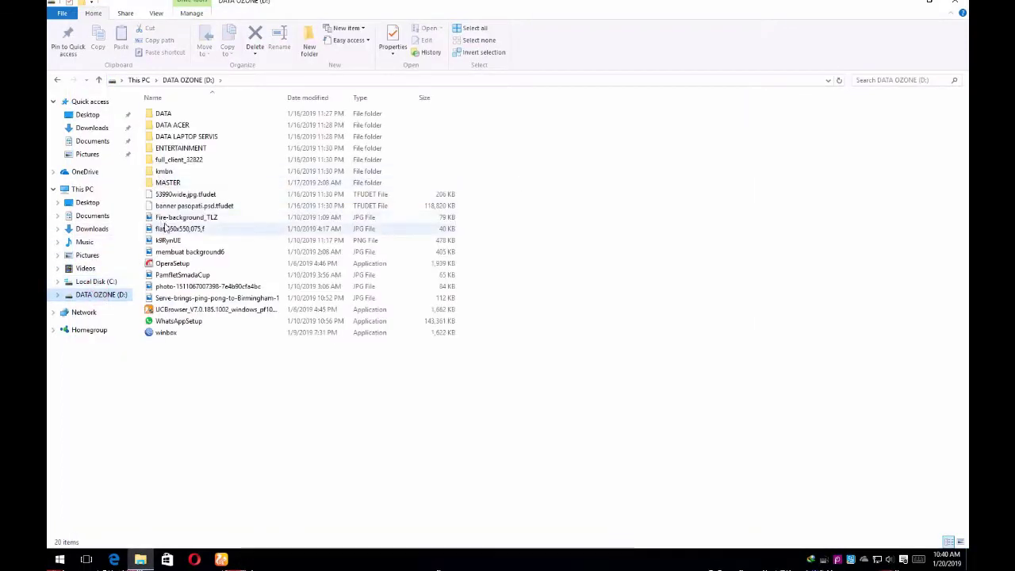
click(168, 183)
double_click(168, 183)
scroll(198, 310, down, 2)
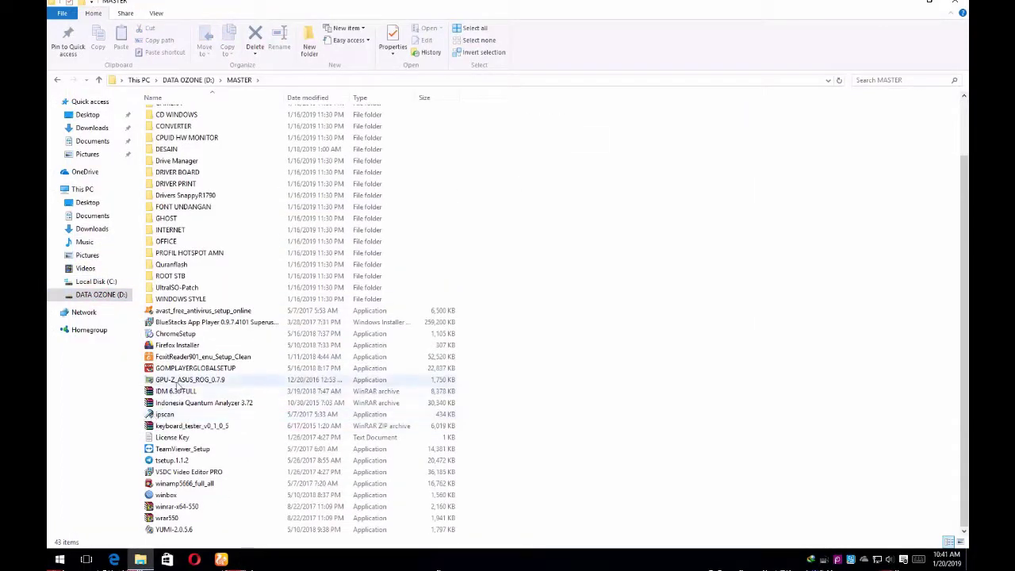
click(184, 369)
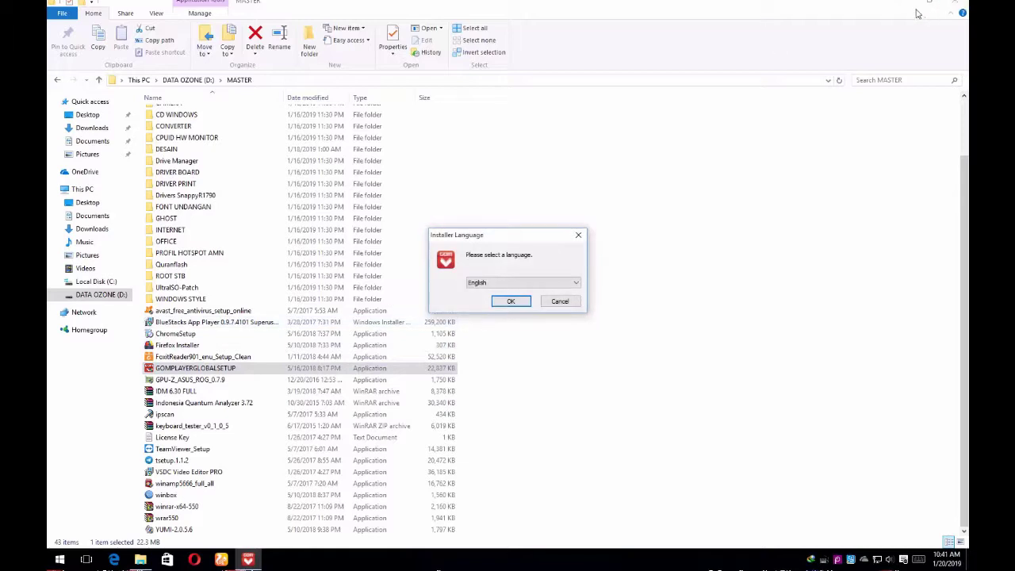
click(915, 4)
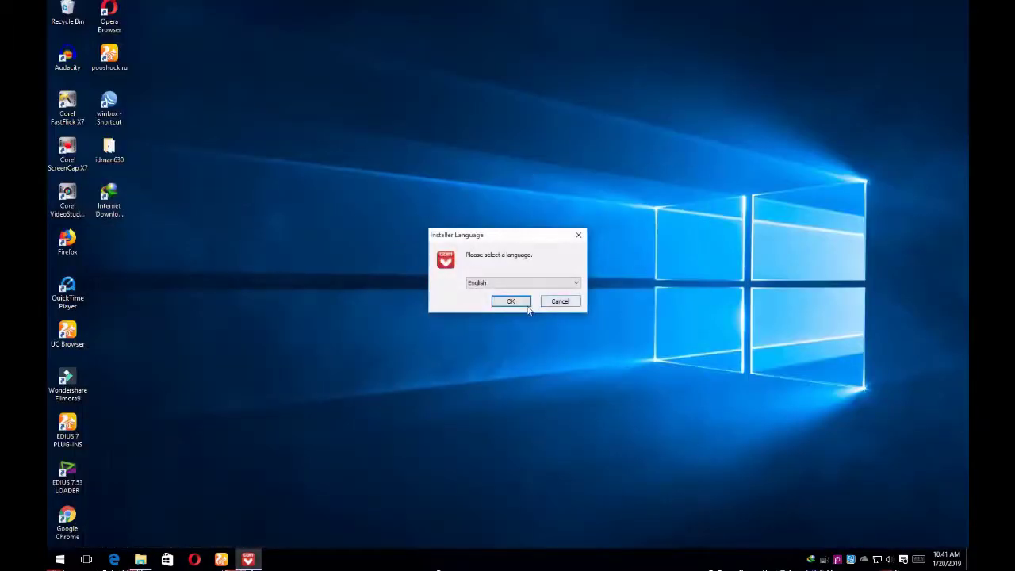
- Install GOM Player in English to its default destination folder, and close the GOM web page opened by the installer
click(525, 303)
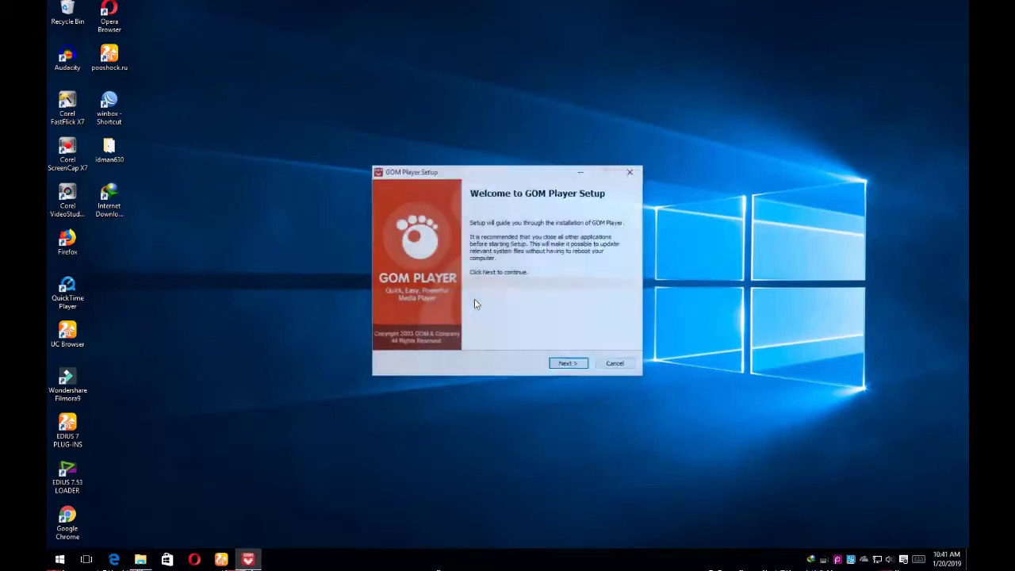
click(569, 364)
click(571, 365)
click(570, 364)
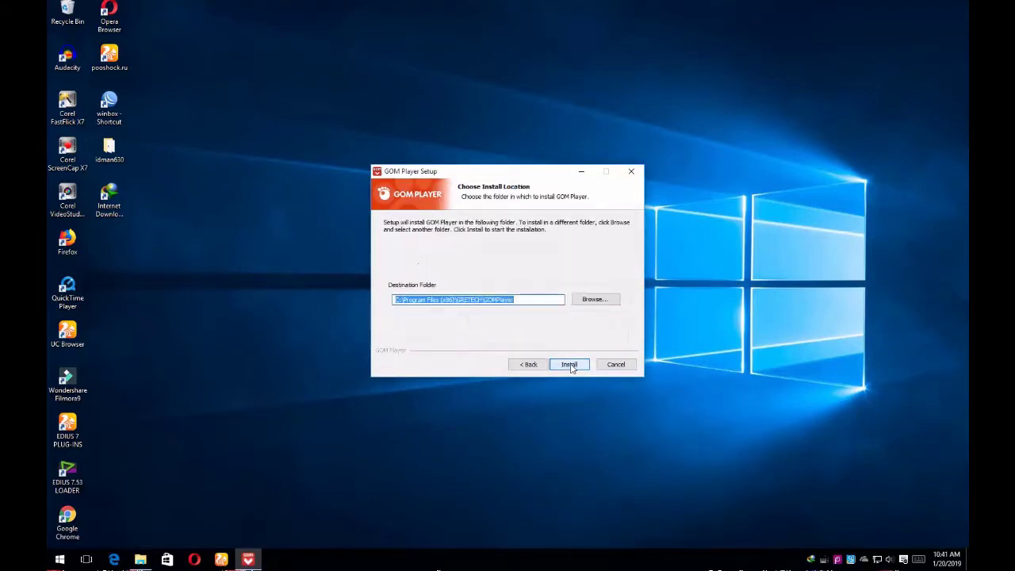
click(570, 364)
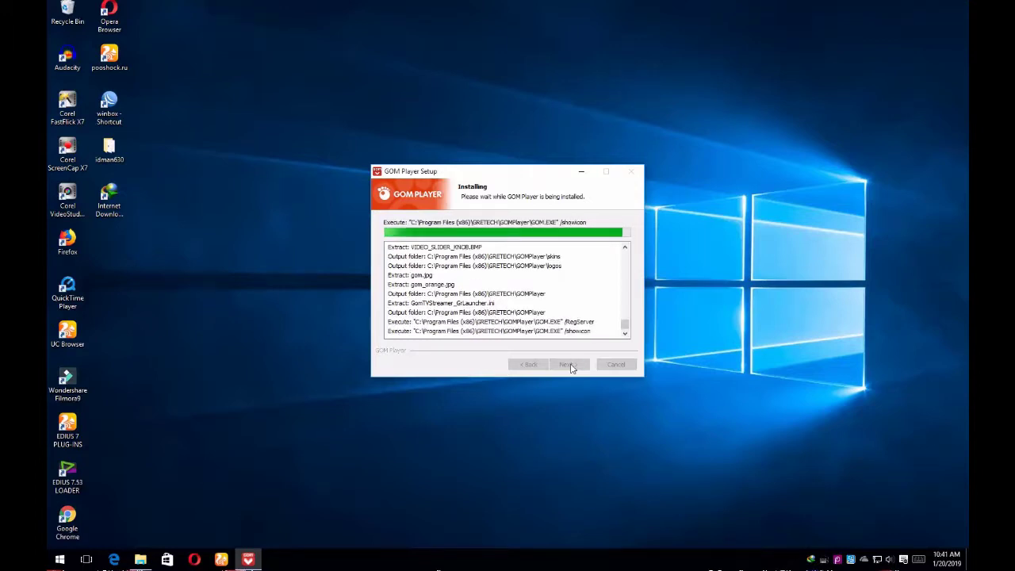
click(532, 363)
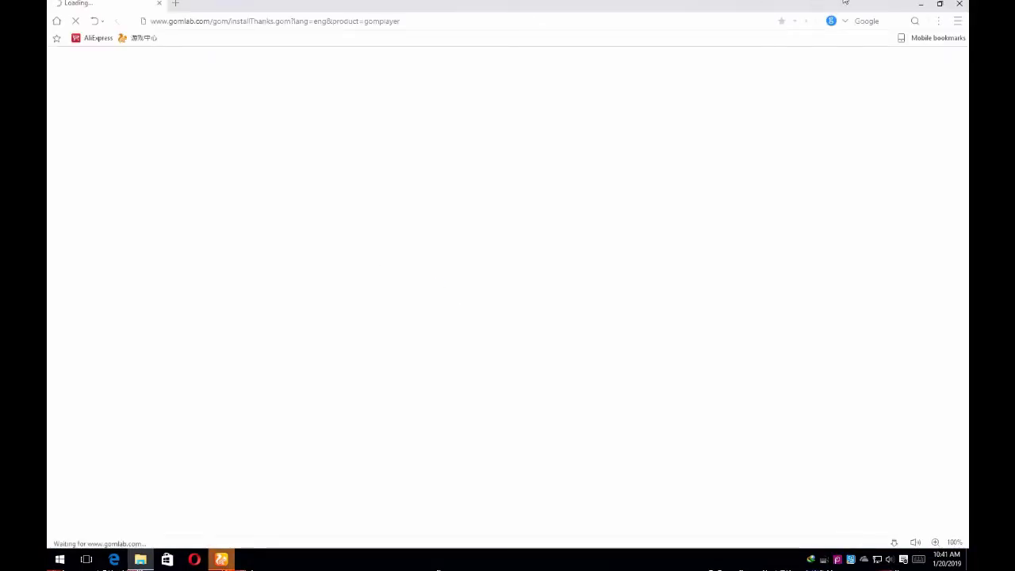
click(960, 6)
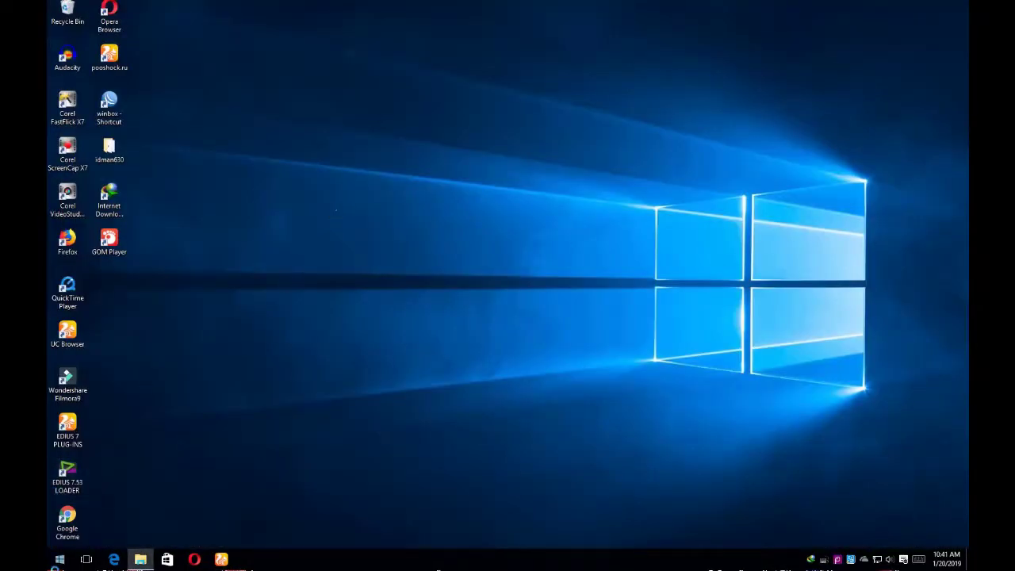
- Open the downloaded KEMARIN (SEVENTEEN) video from the Video folder in Downloads with GOM Player
click(139, 560)
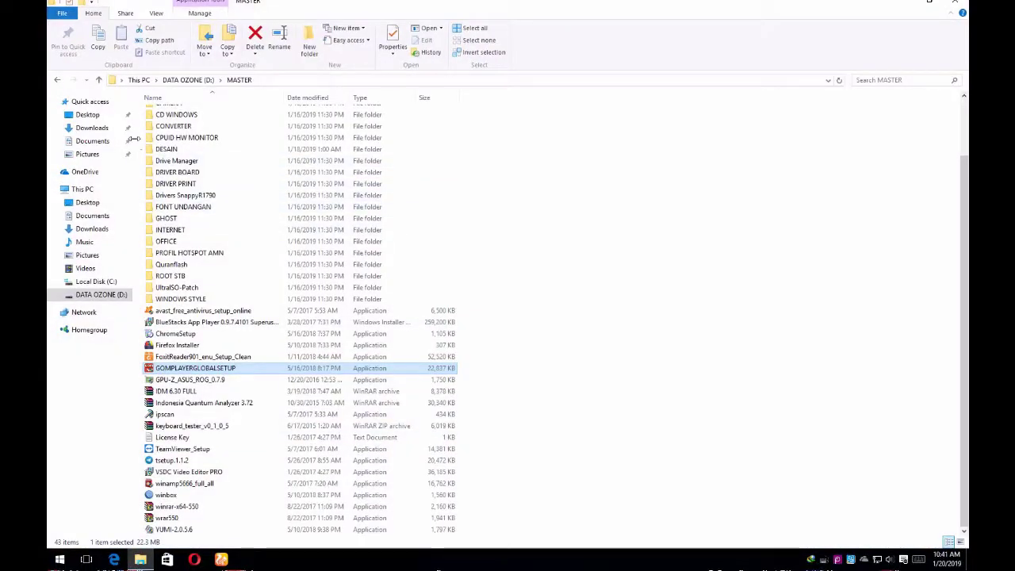
click(101, 133)
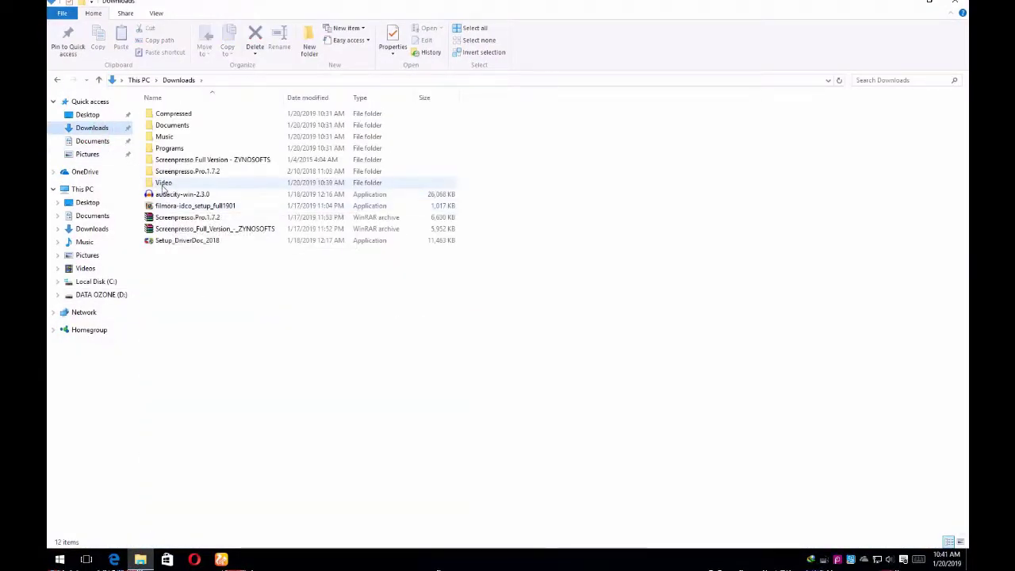
double_click(163, 183)
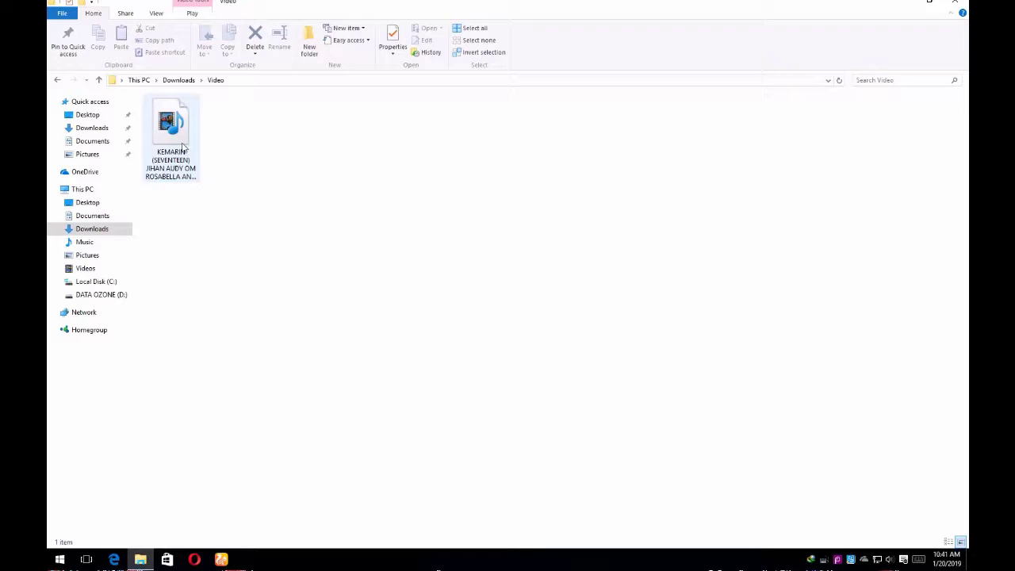
right_click(182, 148)
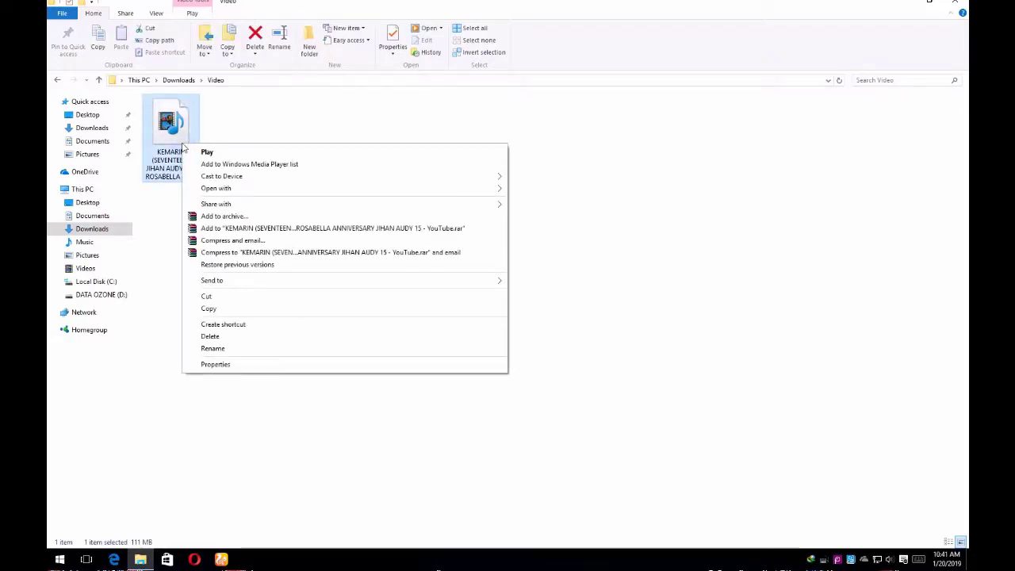
mouse_move(329, 191)
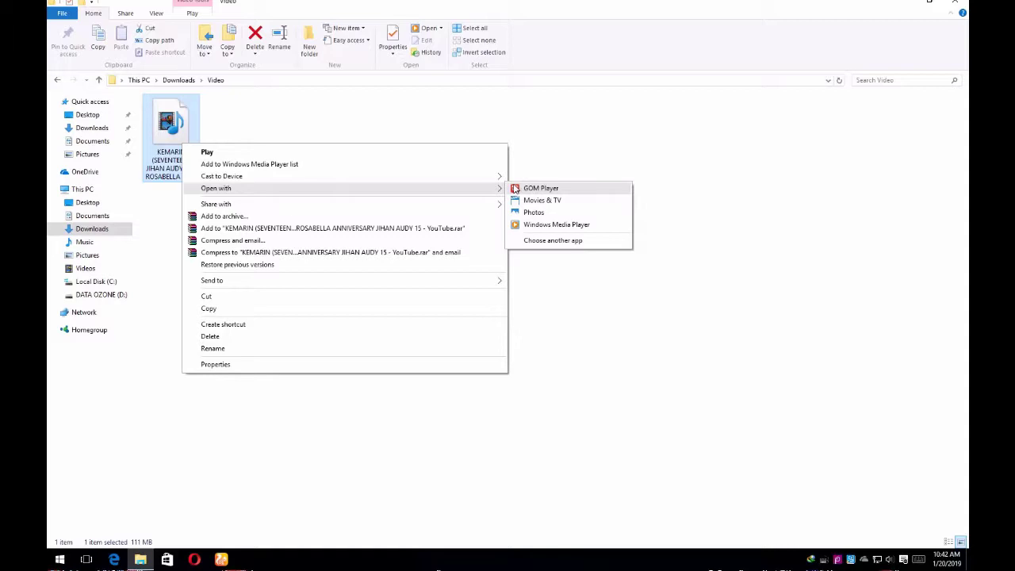
click(516, 189)
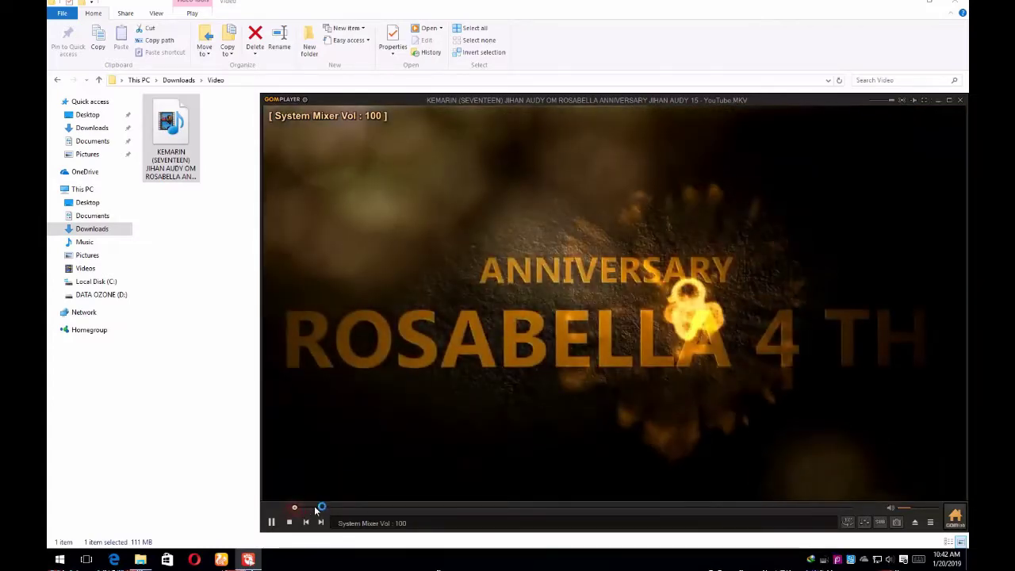
- Skip ahead in the video to about 50 seconds and reposition the GOM Player window nearer the middle of the screen
click(310, 508)
drag(310, 508, 370, 507)
drag(895, 132, 762, 100)
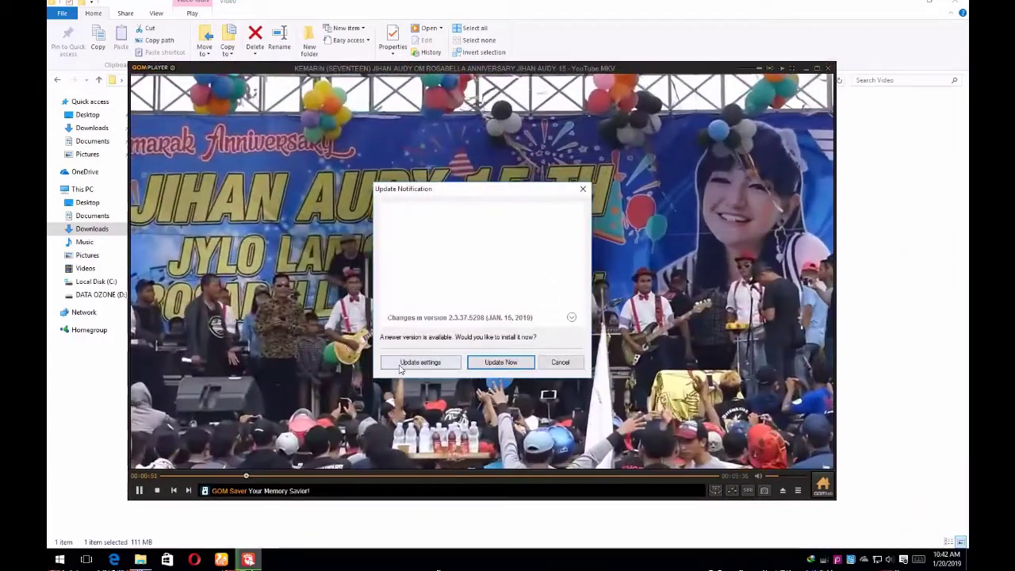
- Disable GOM Player's automatic version check at startup, and close the player, File Explorer and the GOM Saver advertisement
click(403, 363)
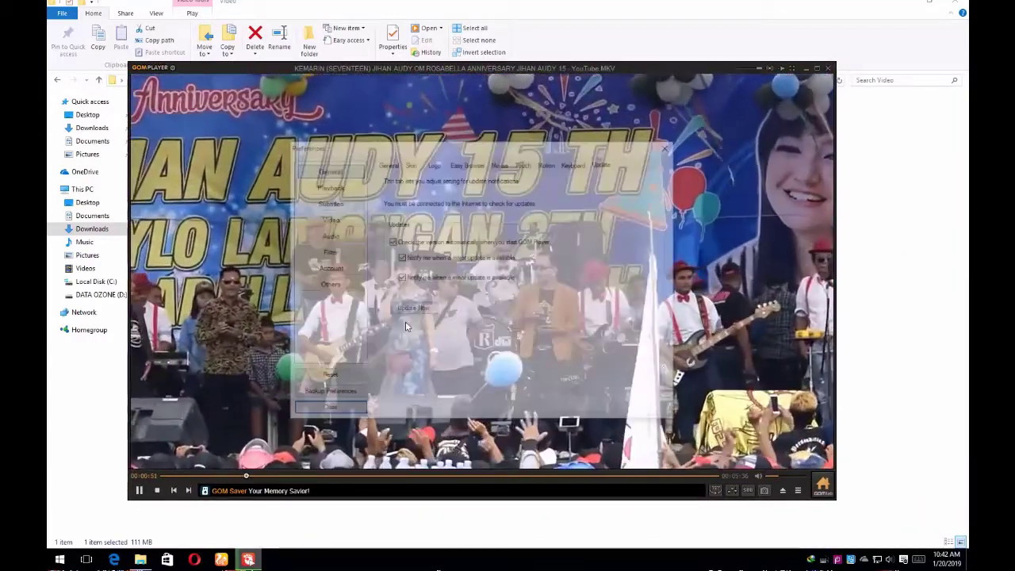
click(395, 243)
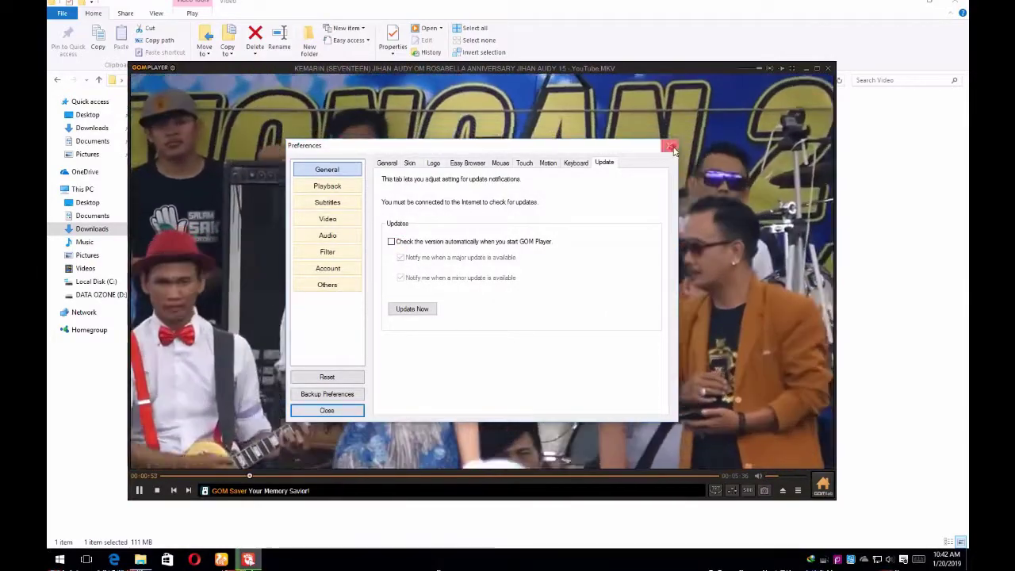
click(828, 68)
click(961, 2)
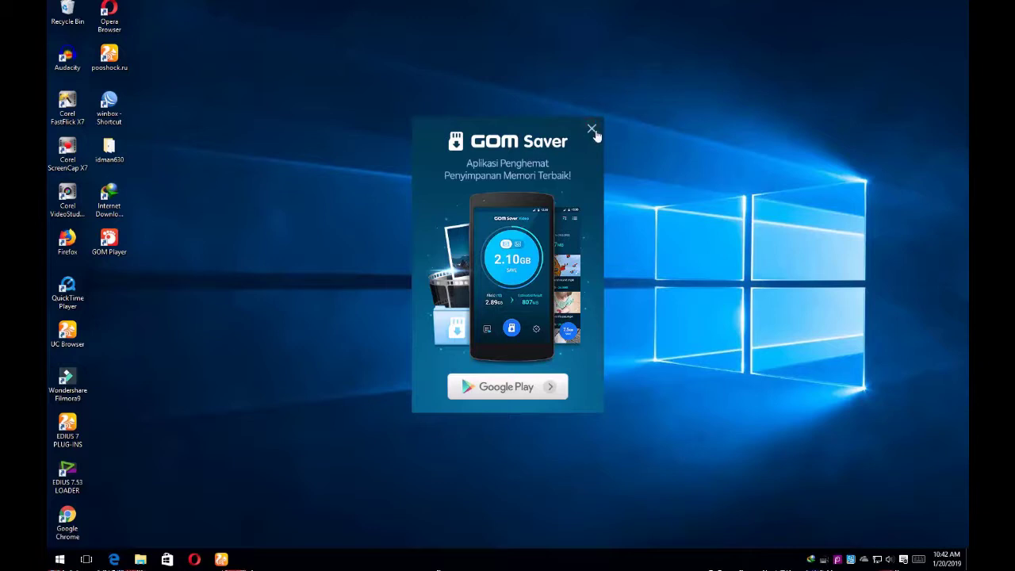
click(592, 129)
- Open Internet Download Manager from the desktop to view its download list, and close its window
double_click(109, 199)
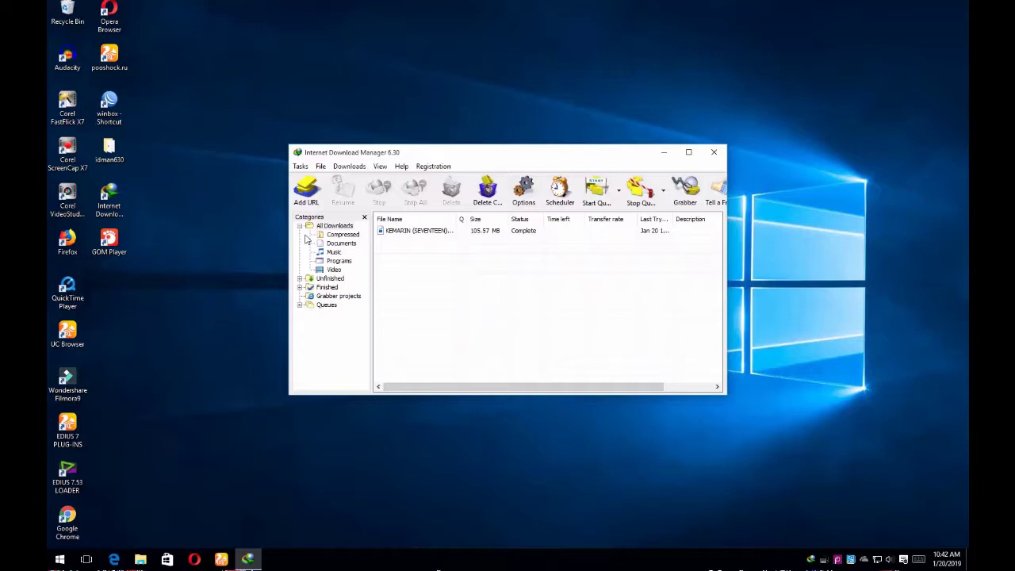
click(714, 152)
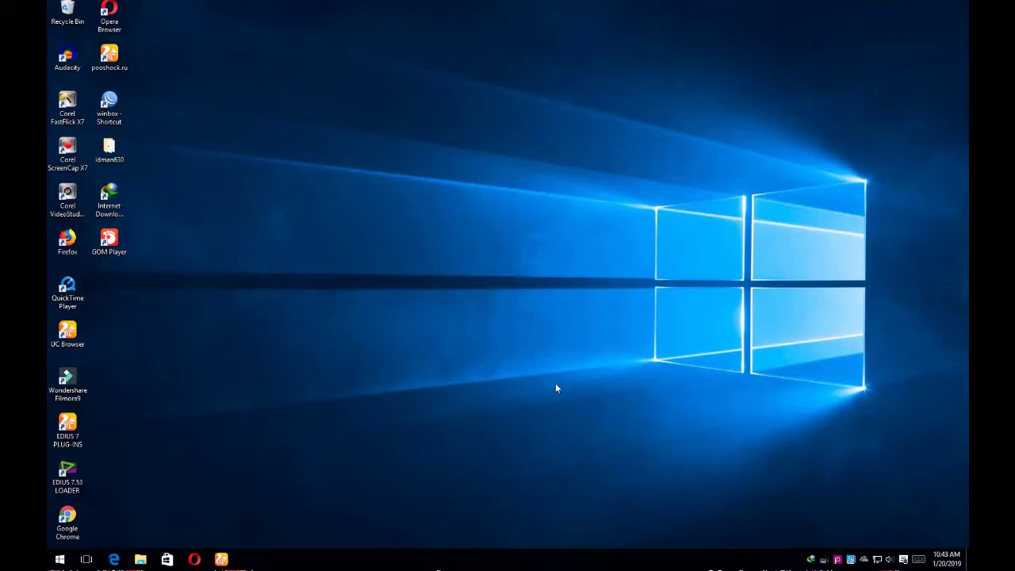
click(838, 559)
click(550, 316)
click(838, 559)
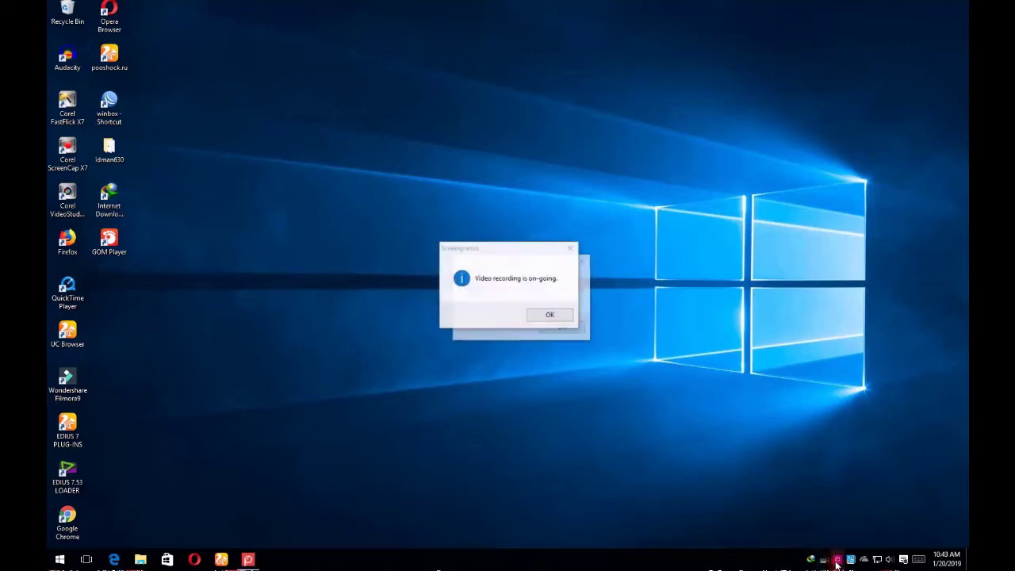
click(575, 338)
click(564, 327)
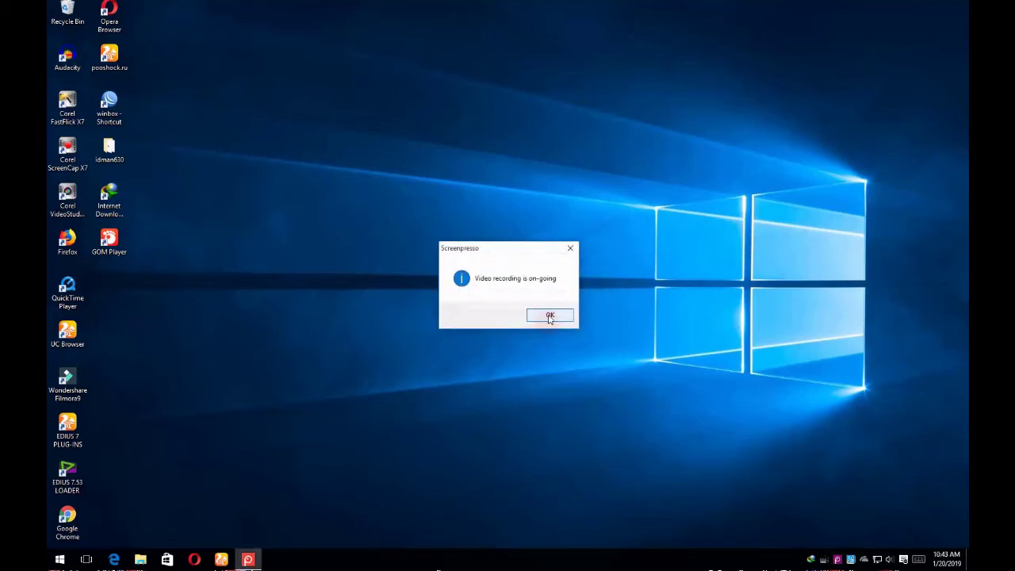
click(550, 316)
right_click(838, 560)
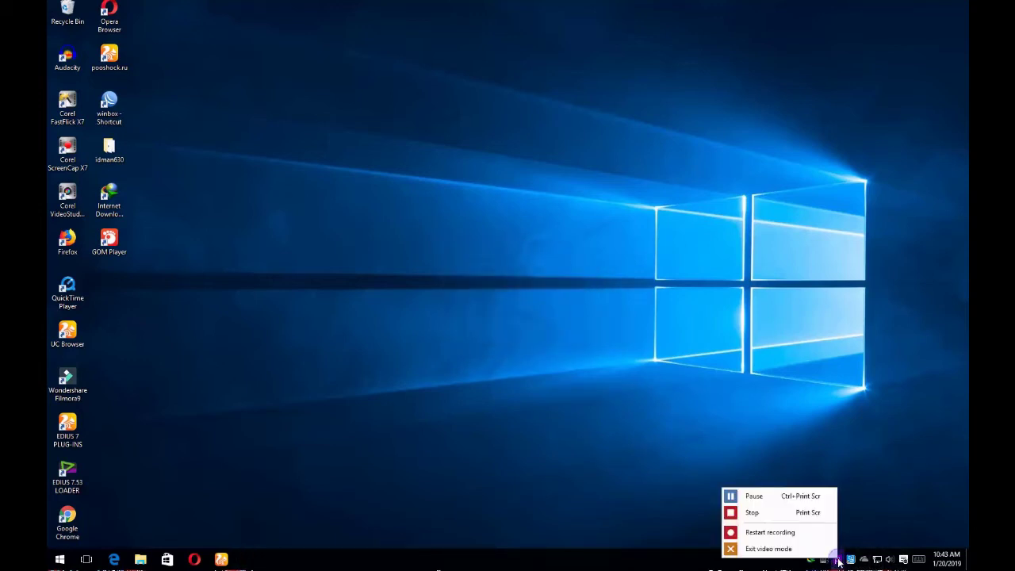